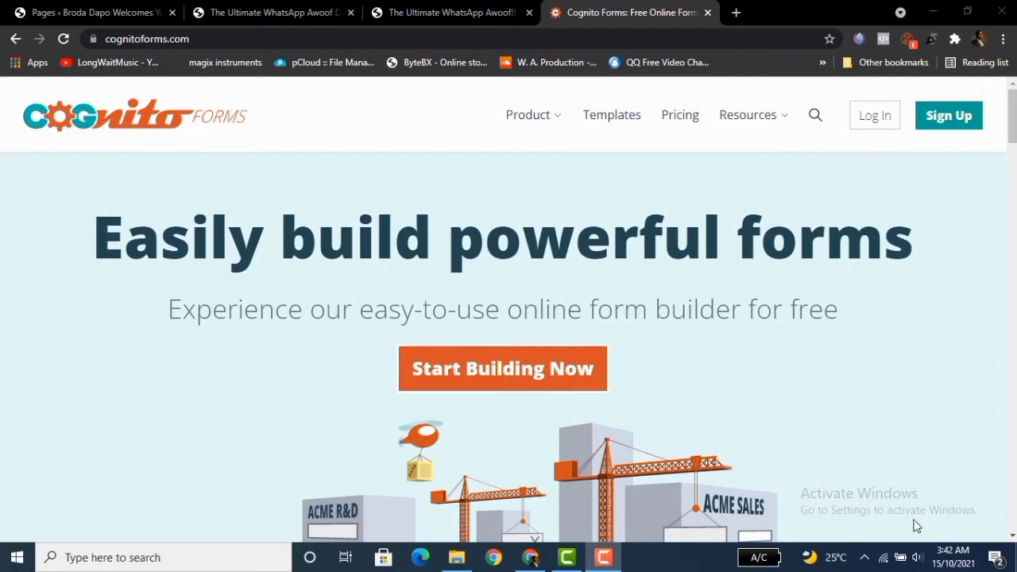
Open the pricing page in a new tab and review the available plans.
middle_click(681, 126)
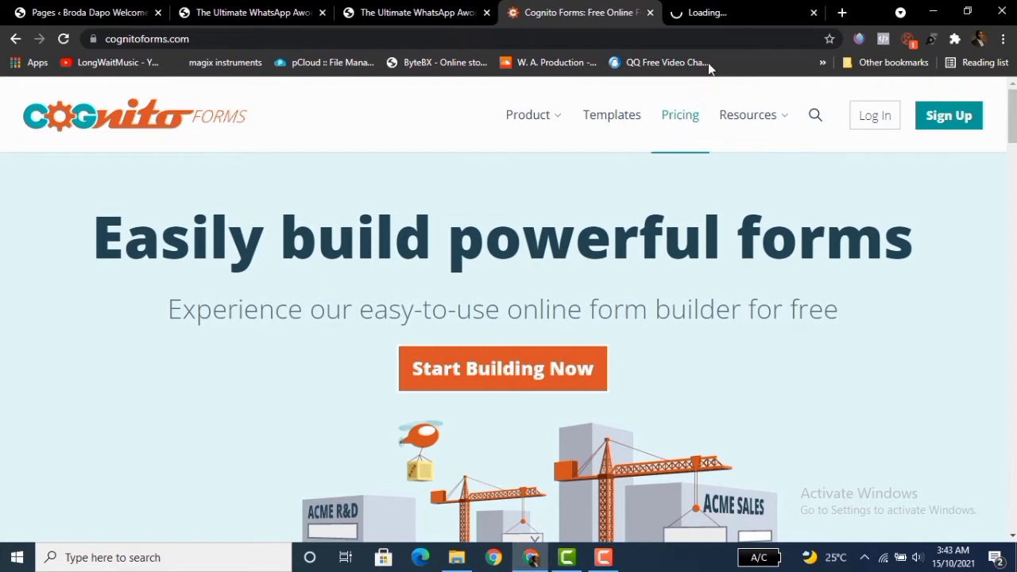
click(718, 22)
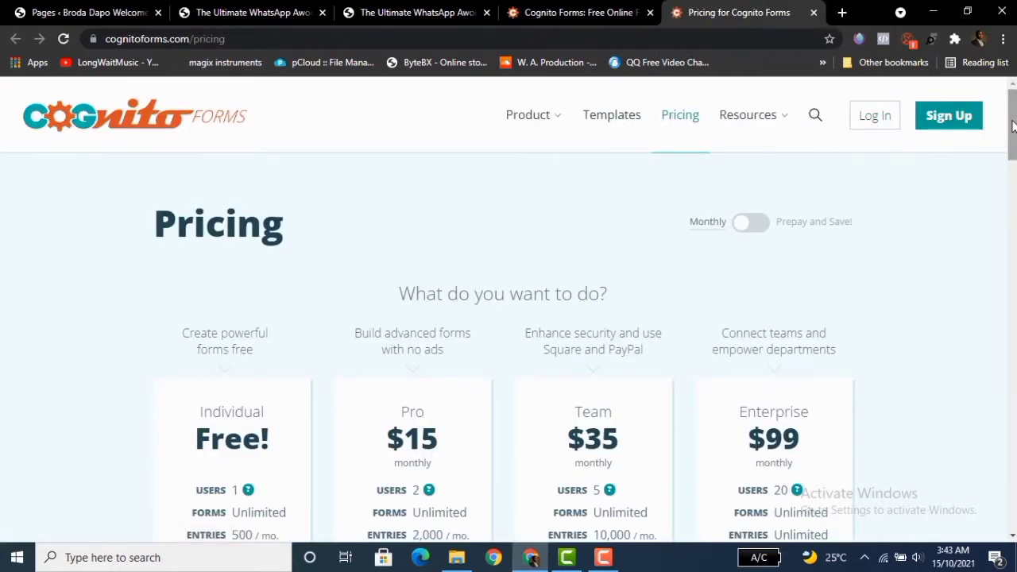
scroll(1012, 139, down, 1)
drag(1012, 135, 1012, 136)
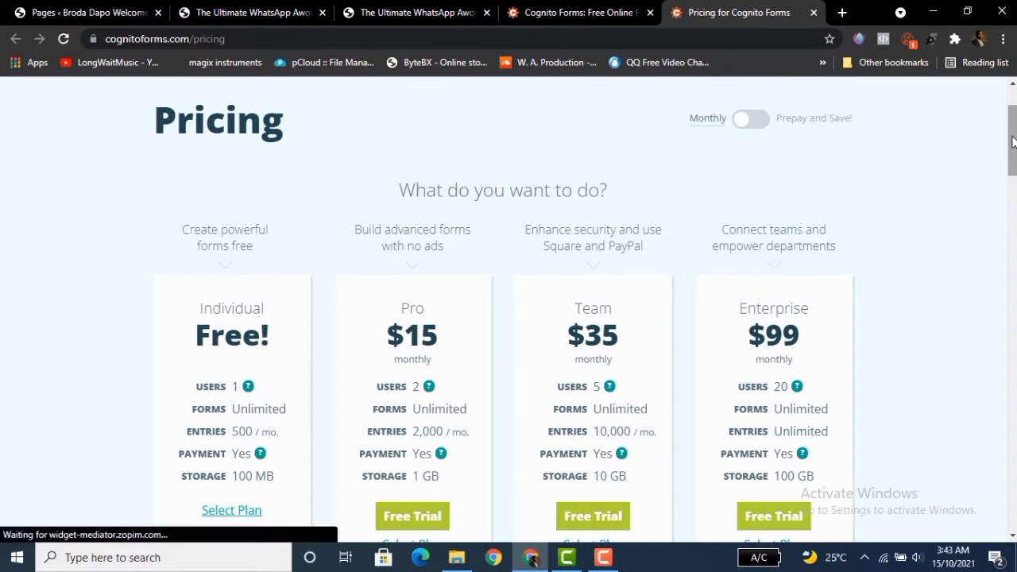
scroll(1012, 142, down, 1)
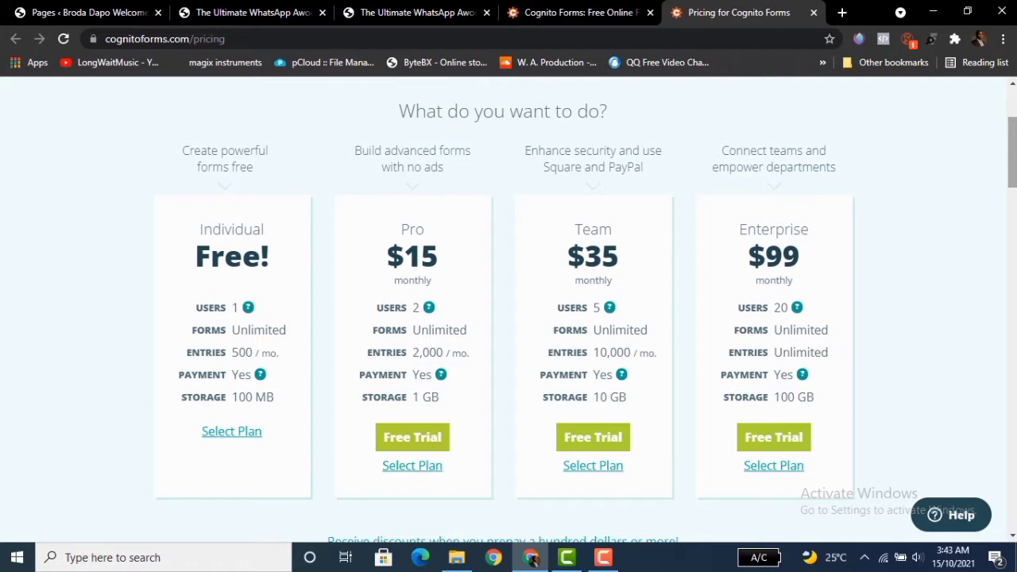
drag(1012, 151, 1012, 119)
click(621, 11)
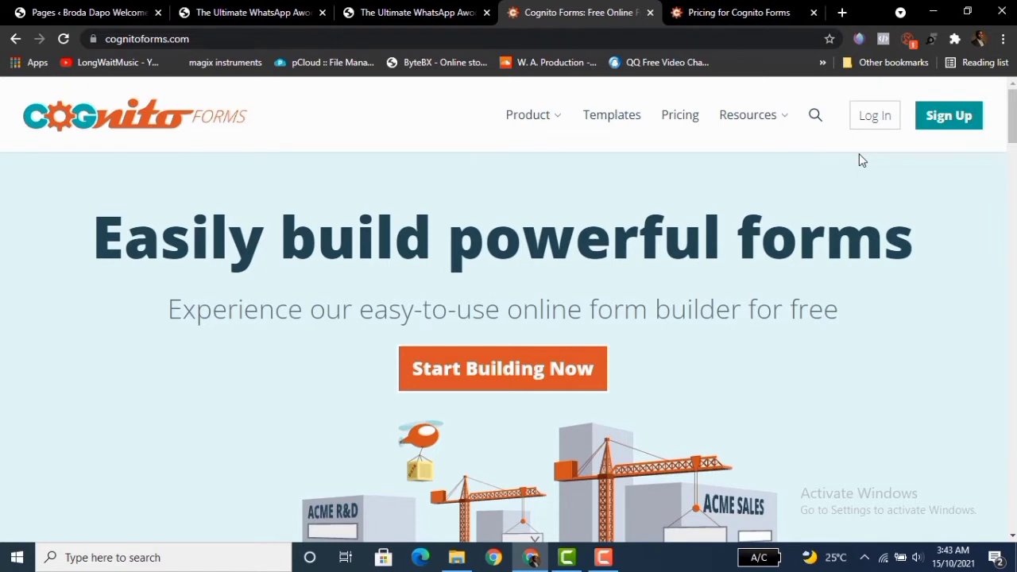
Sign up with Google and dismiss the announcement popup on the forms list.
click(934, 119)
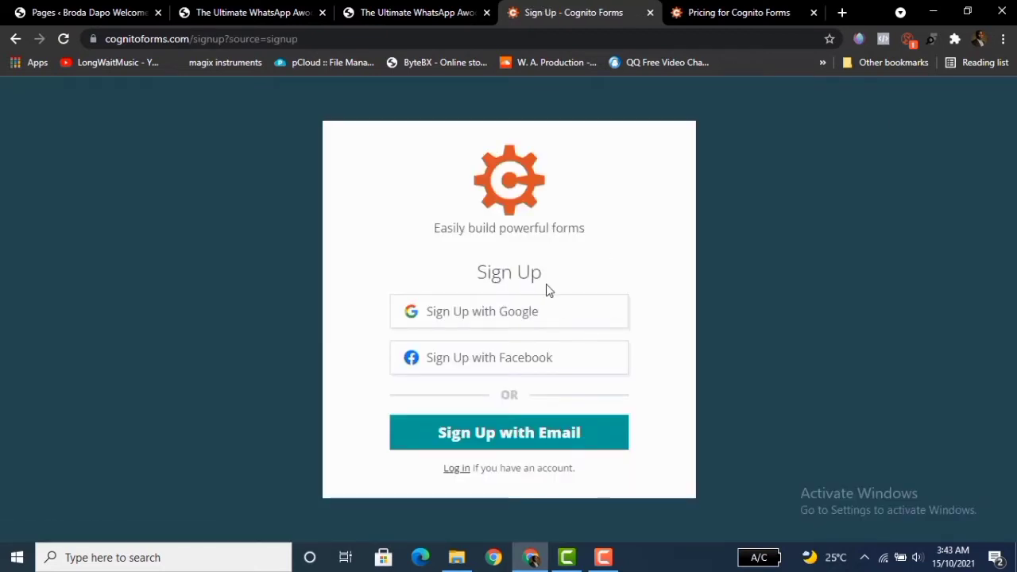
click(493, 321)
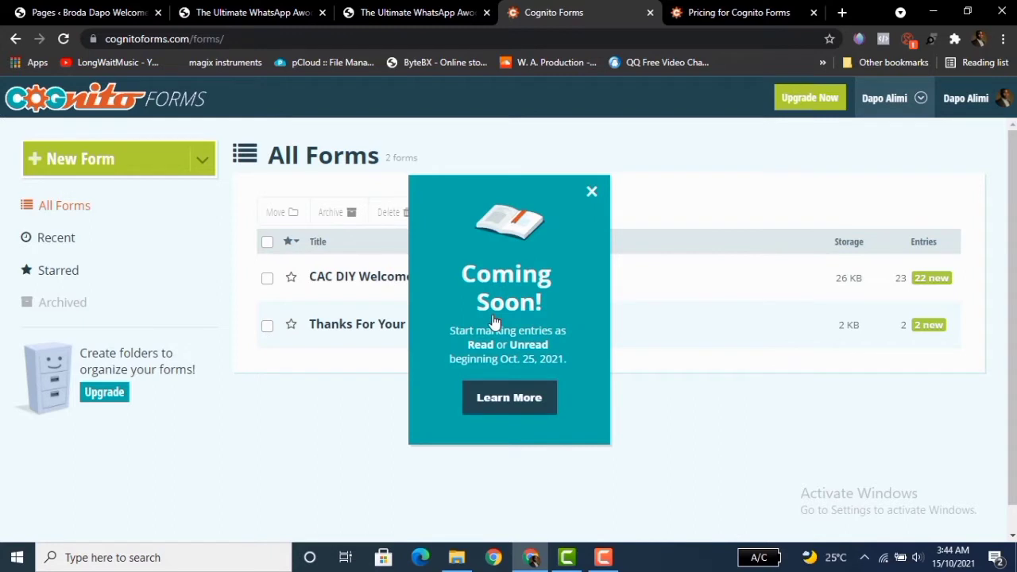
click(591, 193)
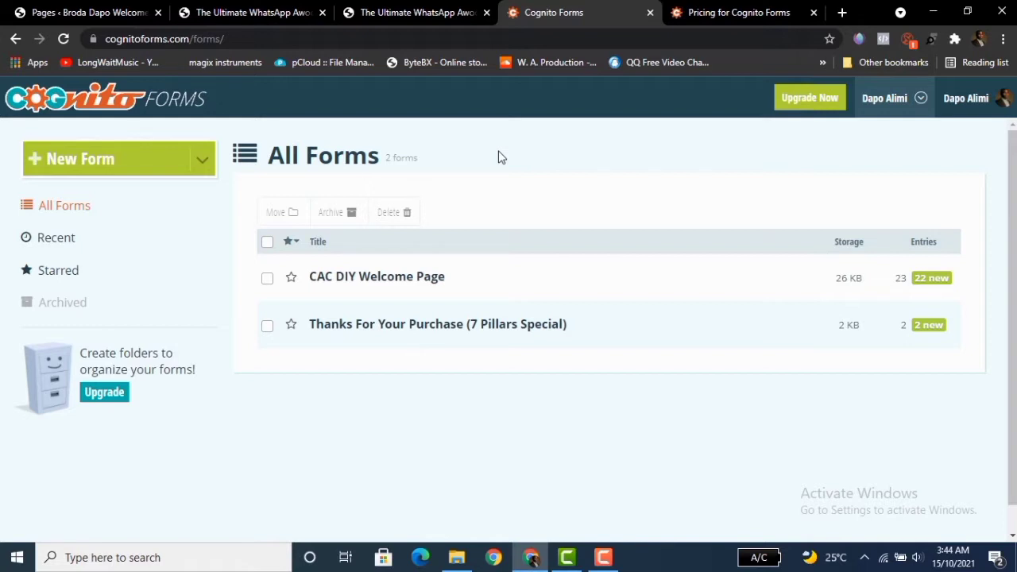
Open the build pages of both existing forms in new tabs.
mouse_move(422, 285)
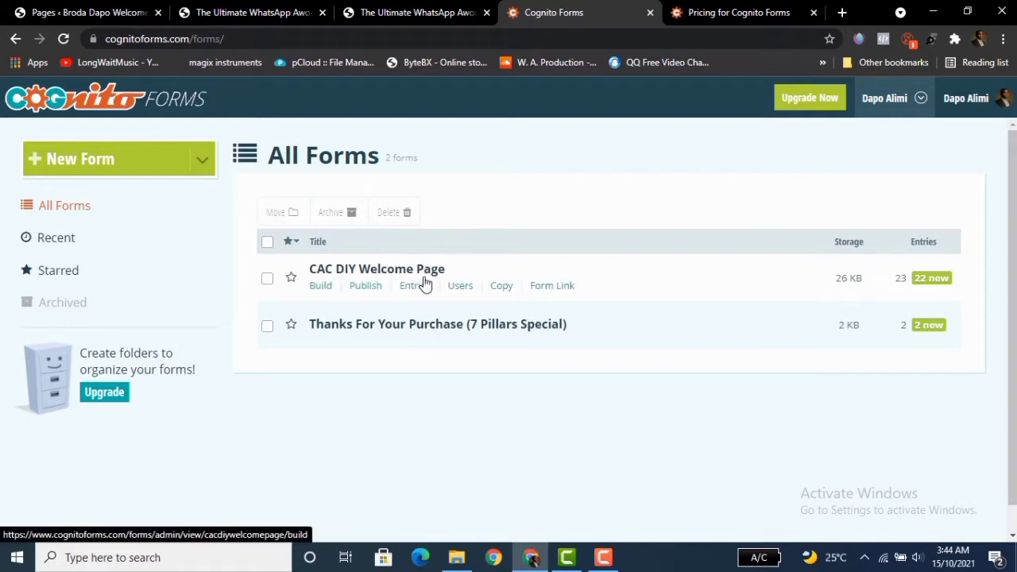
middle_click(321, 291)
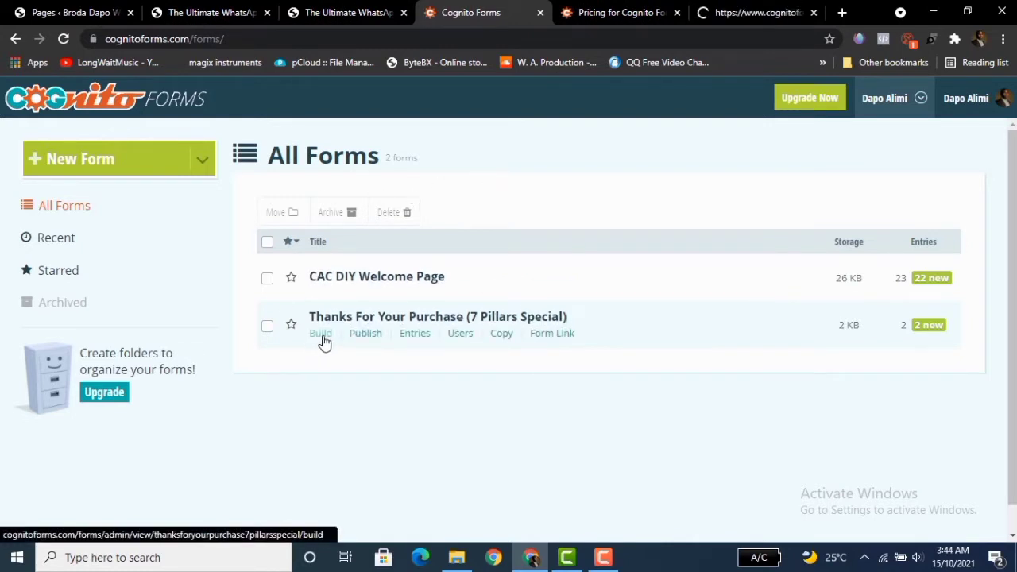
middle_click(322, 334)
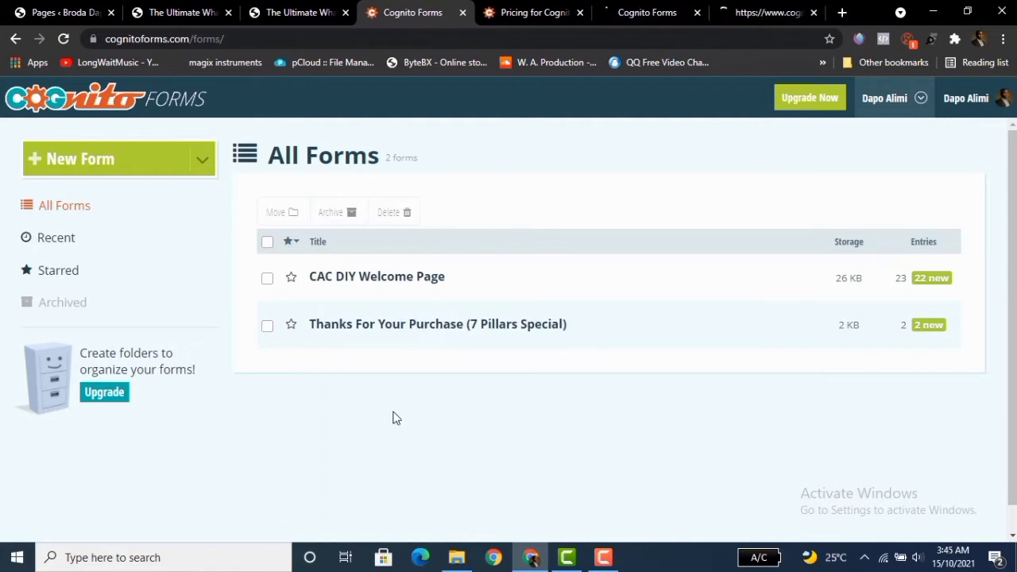
Create a new form and title it Meet followed by the owner's nickname.
click(154, 167)
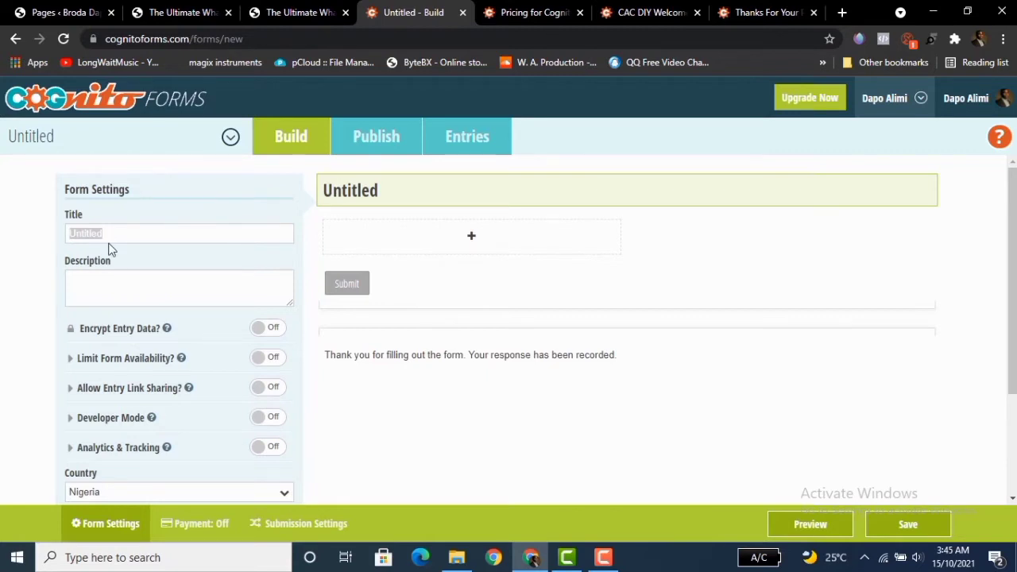
text(Meet v)
key(BackSpace)
text(Broda)
text(Dapo)
click(138, 253)
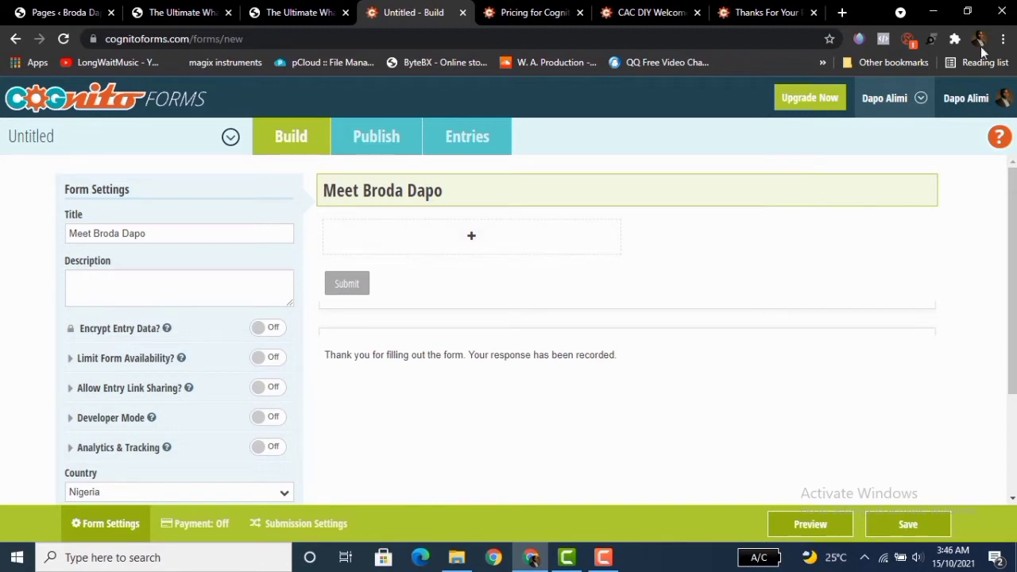
Preview the CAC DIY Welcome Page form and scroll through its content.
click(761, 13)
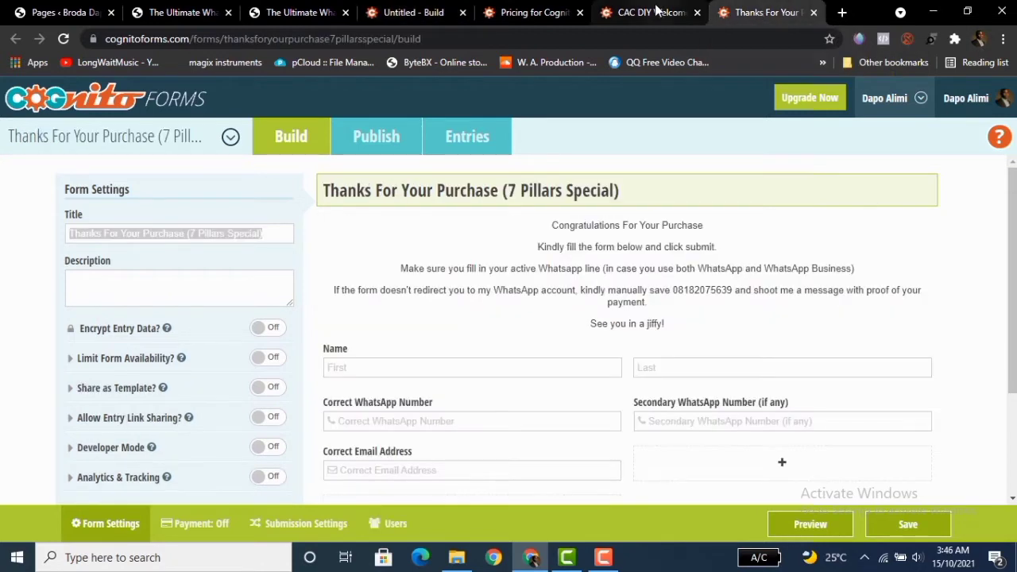
click(656, 11)
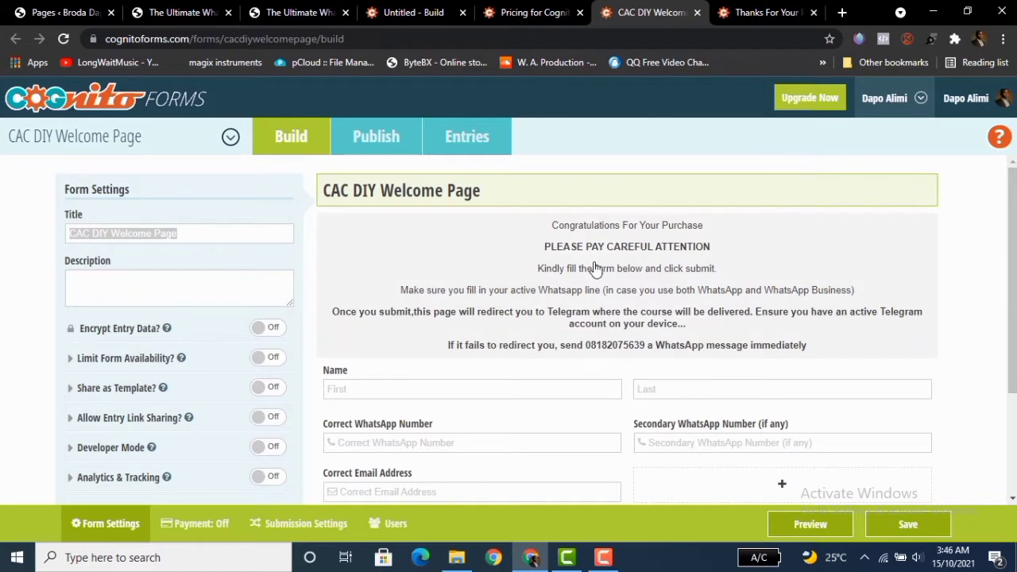
click(809, 526)
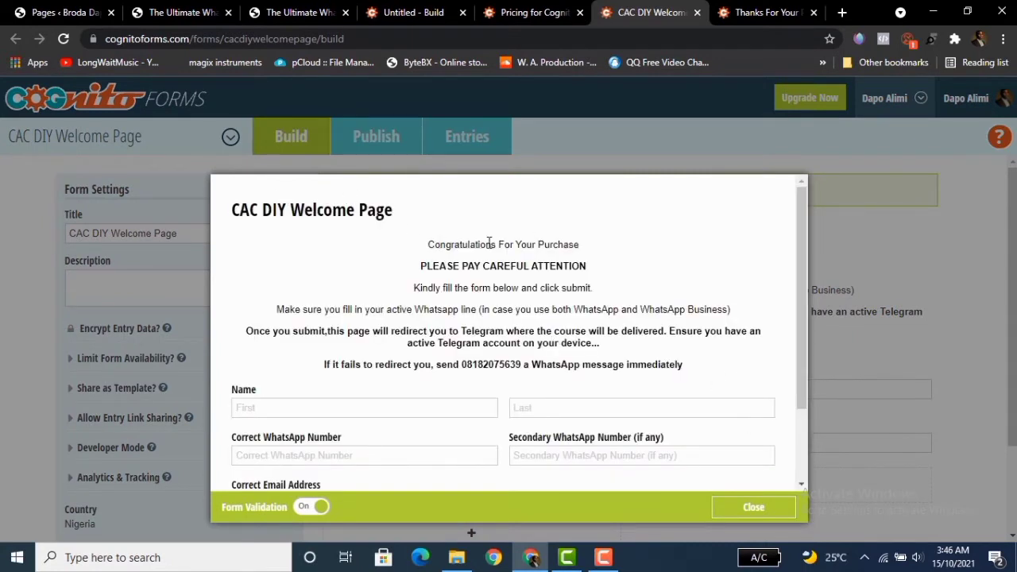
drag(800, 298, 800, 372)
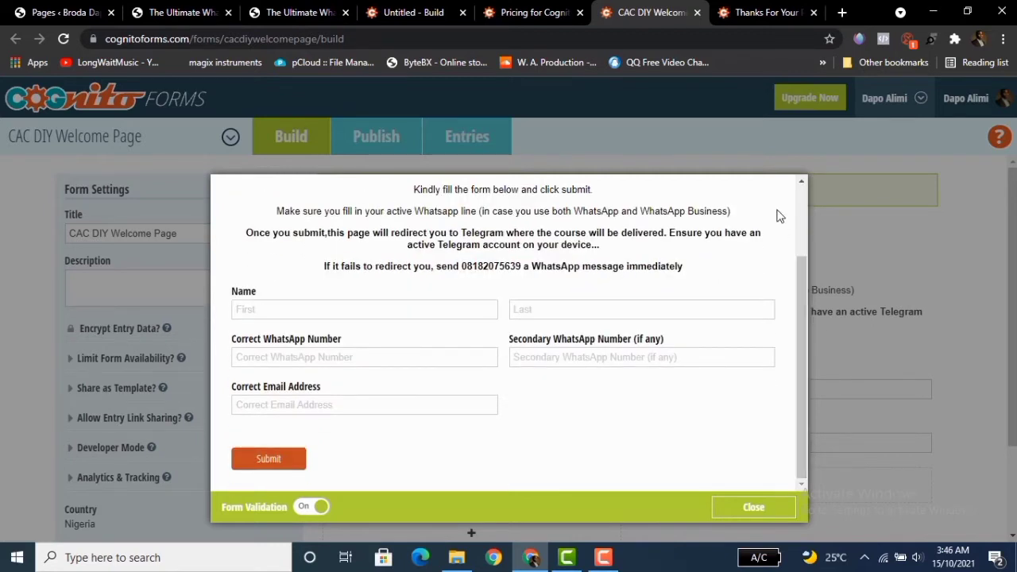
Return to the new form and review its settings through to the time zone.
click(427, 12)
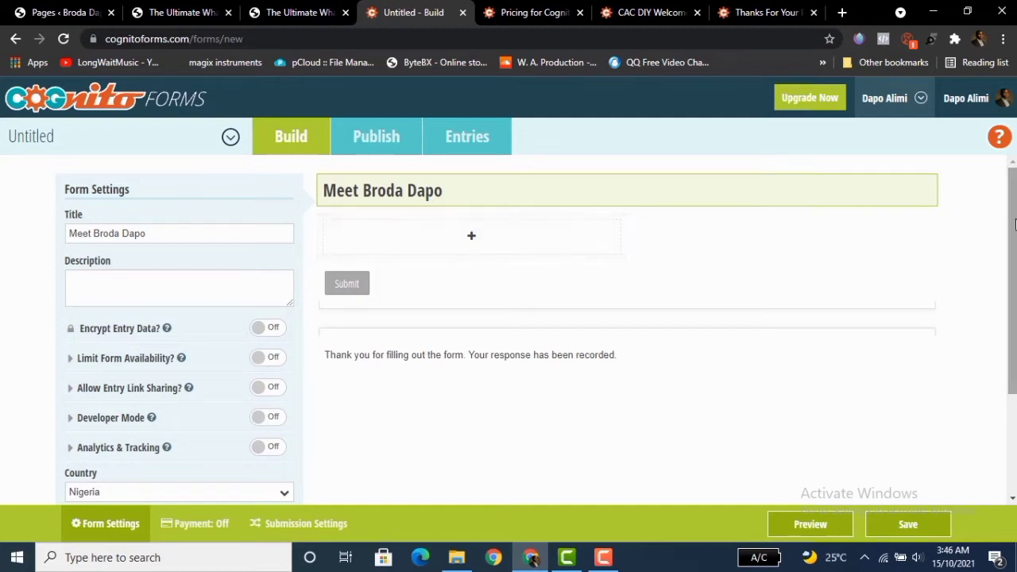
scroll(1014, 225, down, 1)
scroll(1013, 219, up, 1)
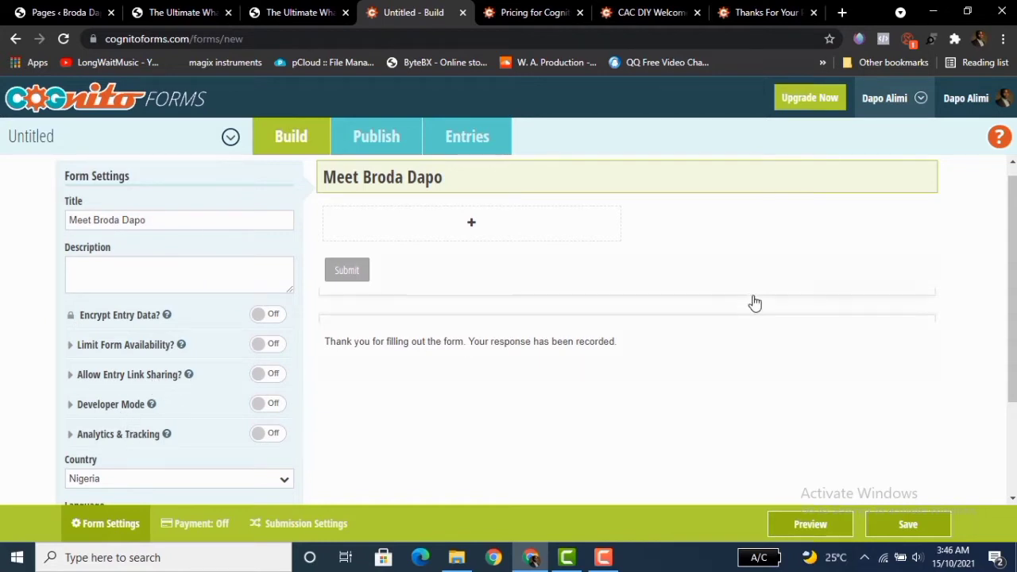
drag(1012, 289, 1011, 380)
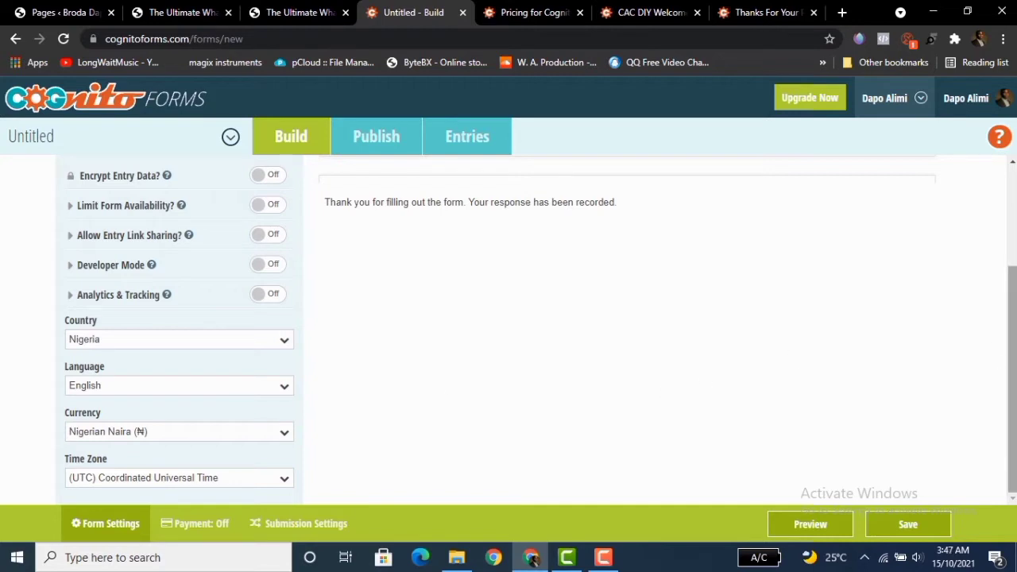
scroll(483, 238, up, 2)
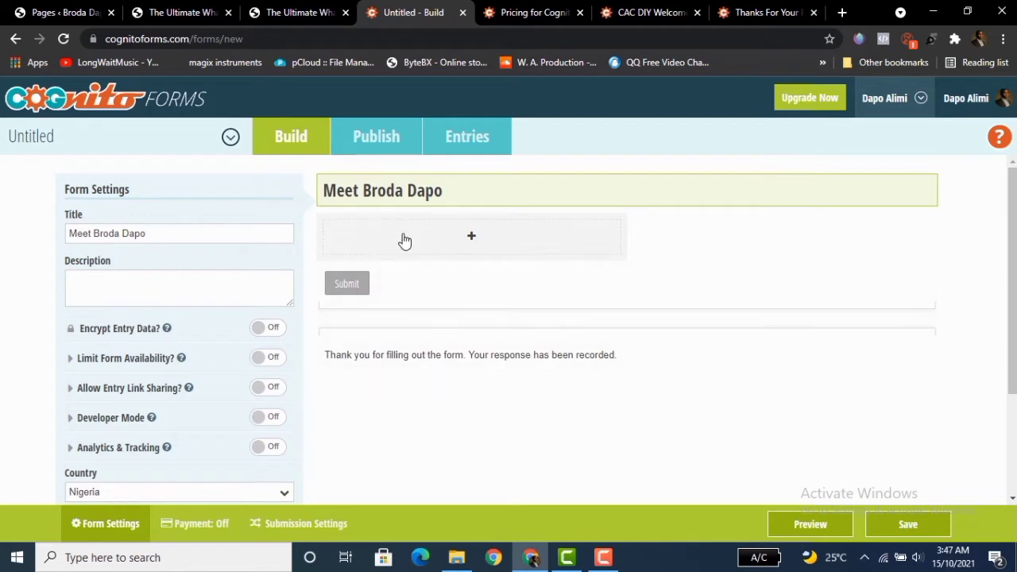
Add a Content field to the new form and start editing its text.
click(472, 240)
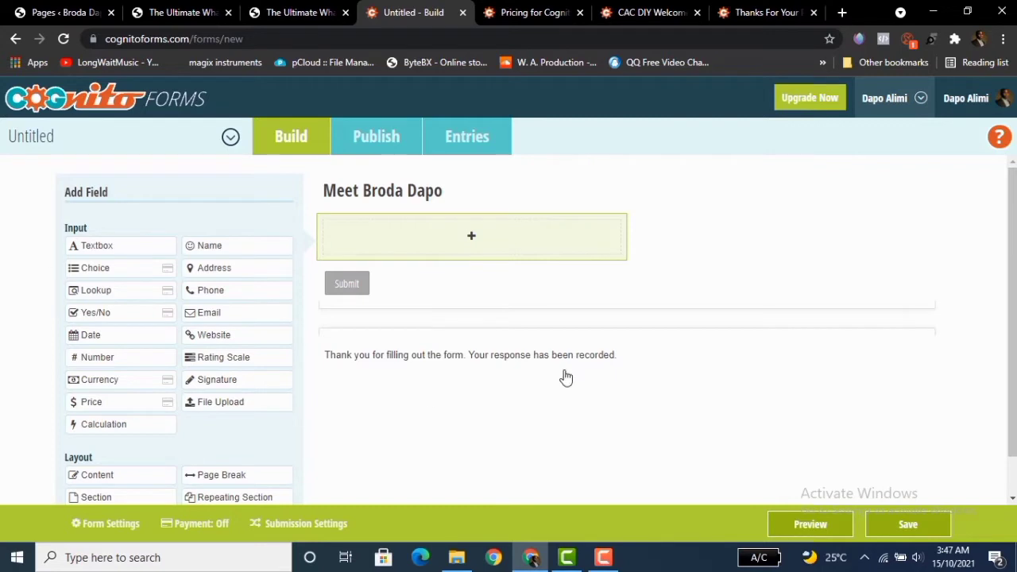
scroll(1010, 318, down, 1)
scroll(469, 251, down, 1)
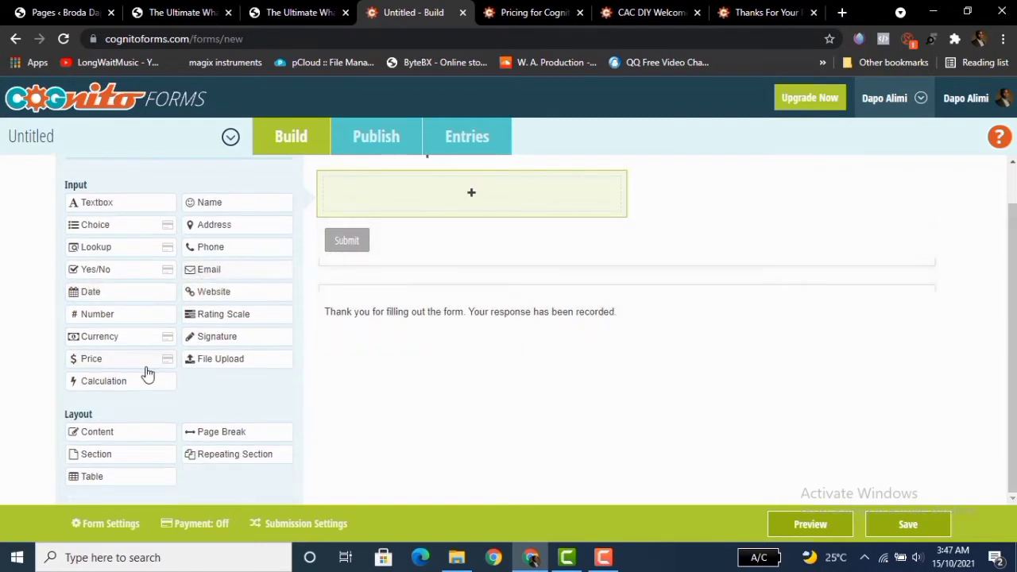
click(109, 437)
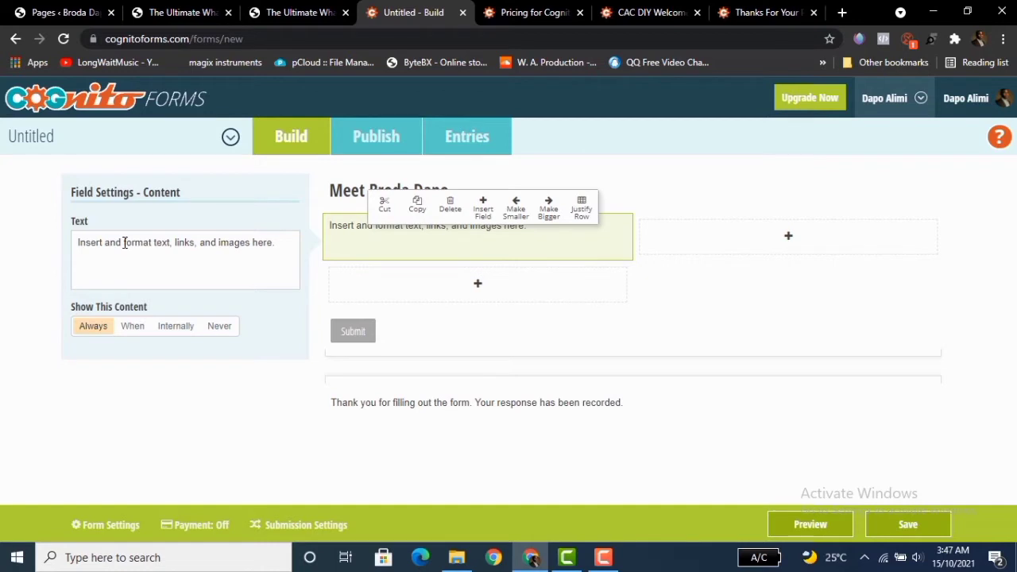
click(125, 242)
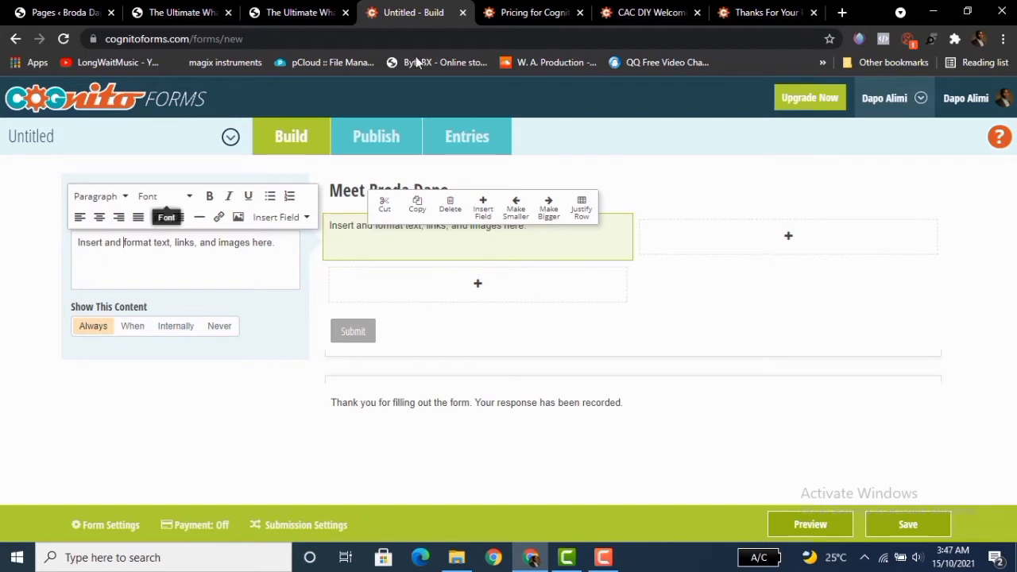
Copy all the intro text from the Thanks For Your Purchase form's content block.
click(645, 12)
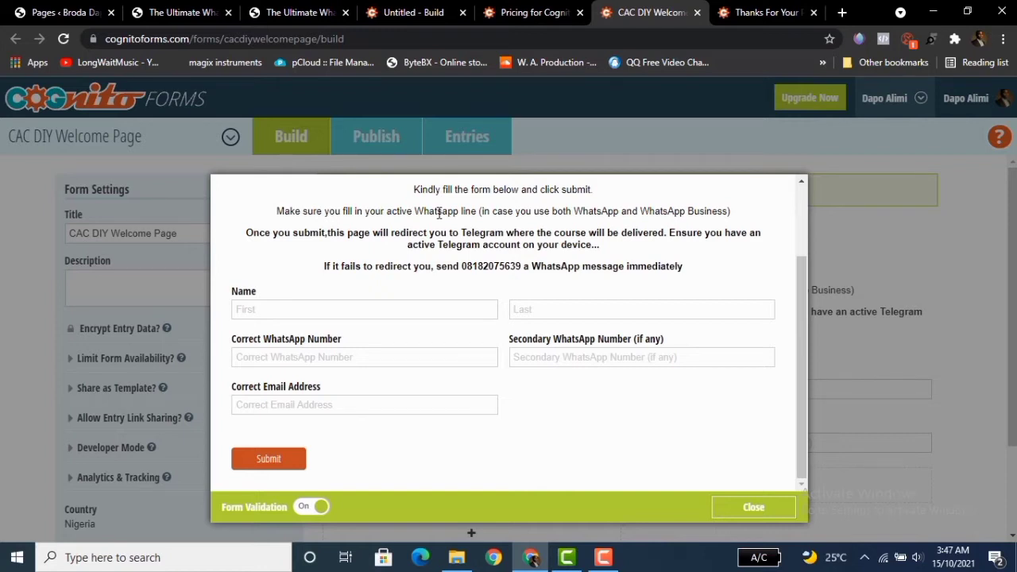
click(414, 15)
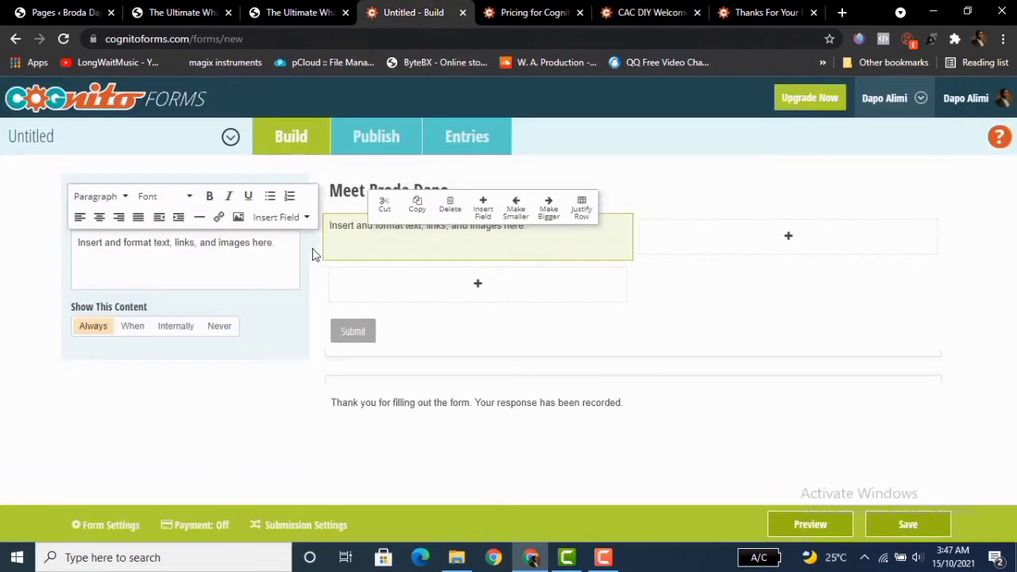
click(655, 12)
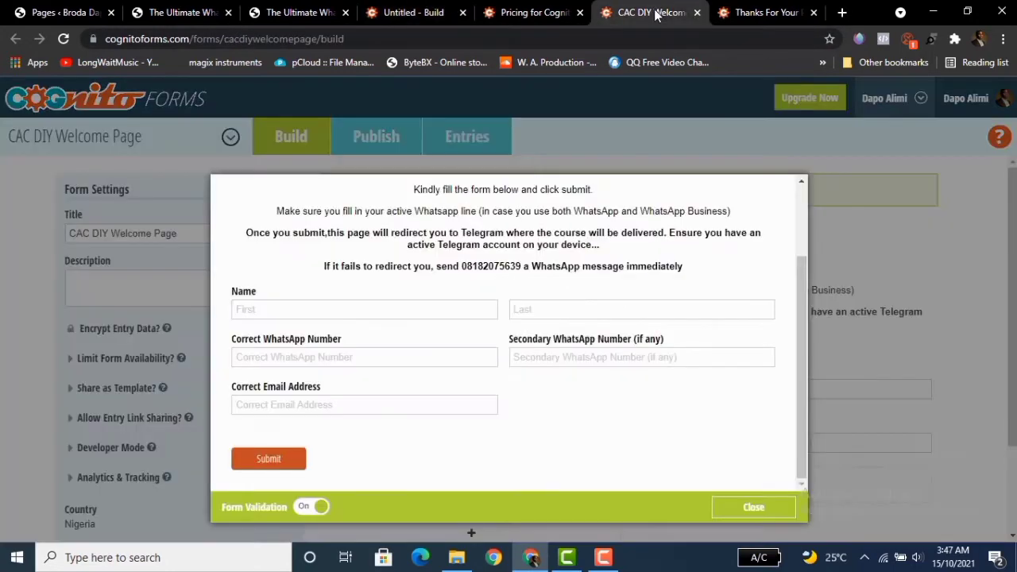
click(769, 12)
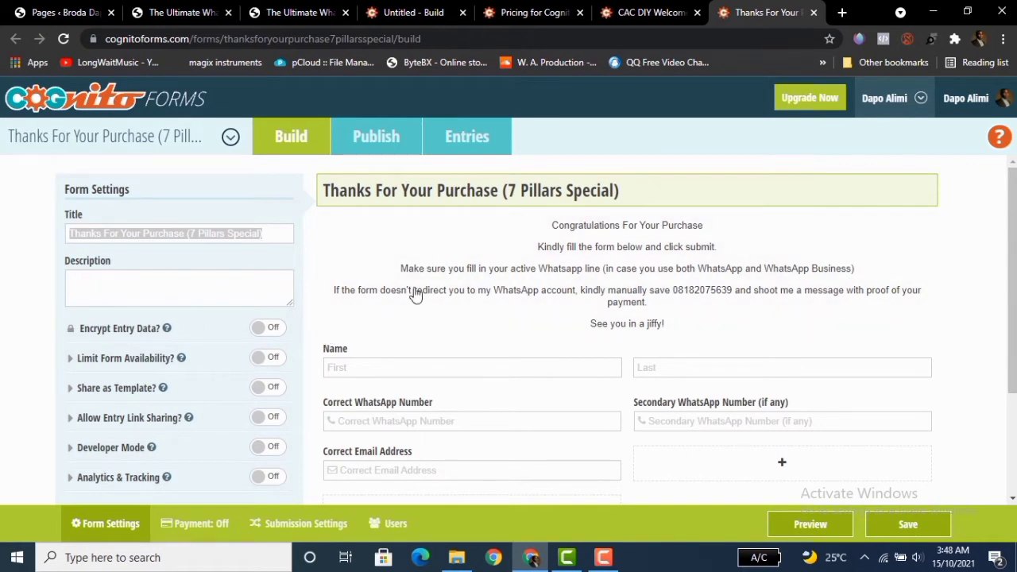
click(620, 260)
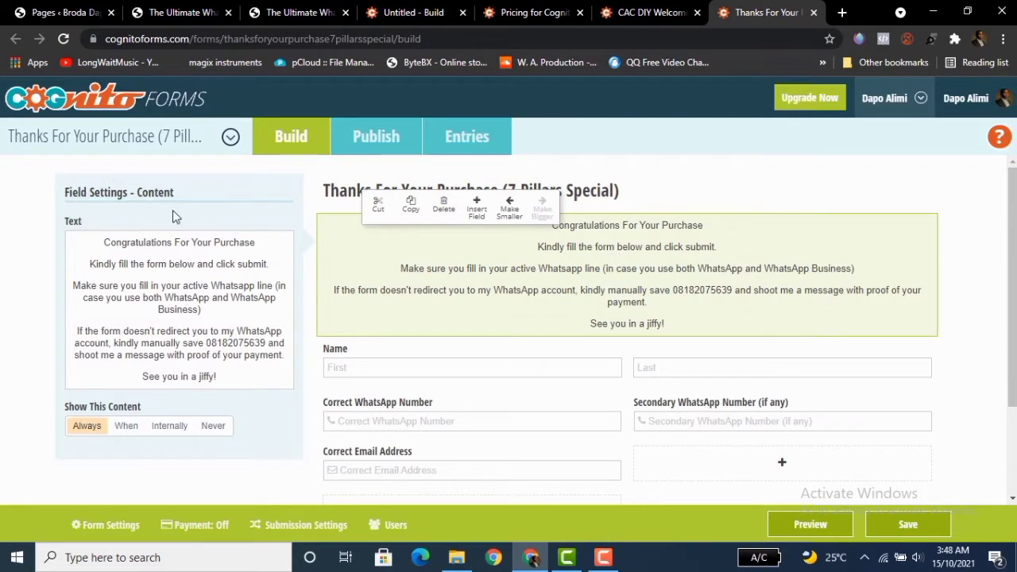
click(116, 247)
key(ctrl+a)
key(ctrl+c)
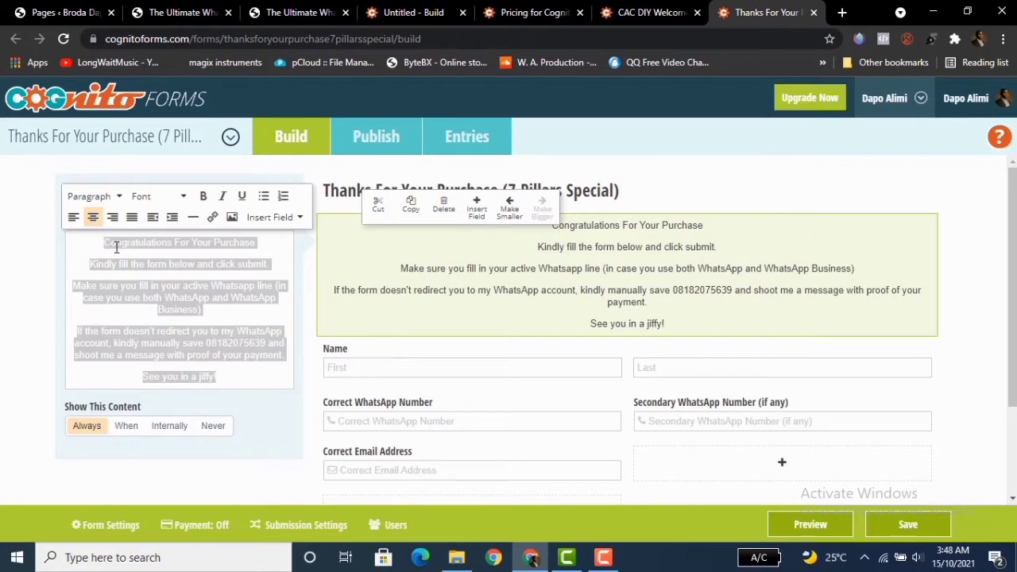
Paste the copied intro text into the new form's content field, replacing the placeholder.
click(407, 12)
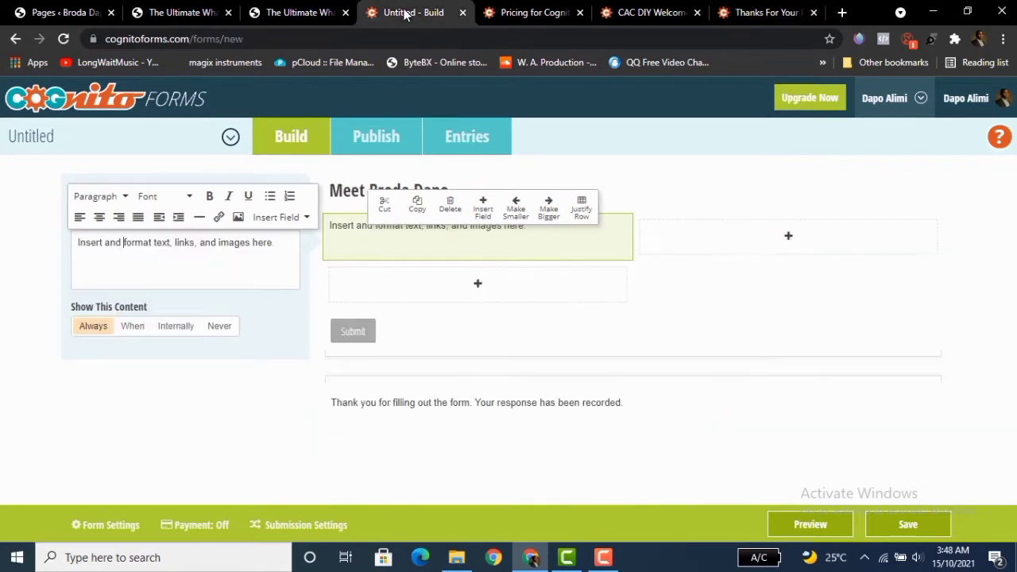
key(ctrl+a)
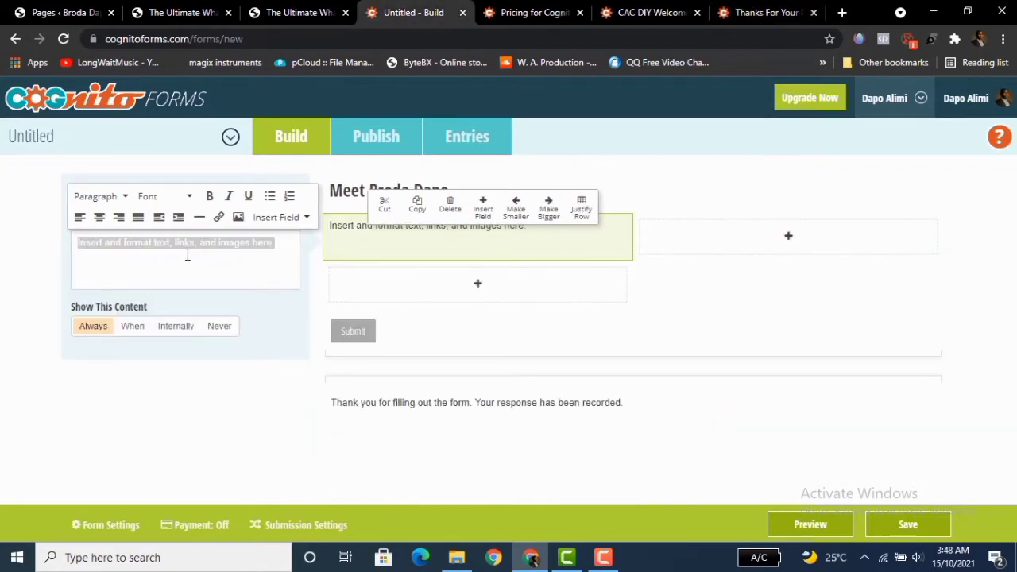
key(ctrl+v)
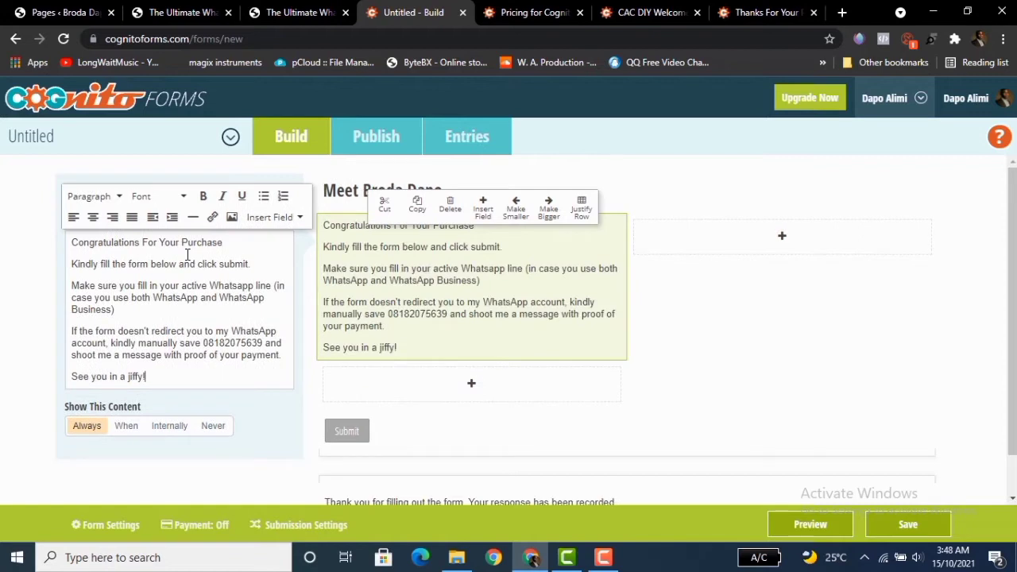
click(34, 335)
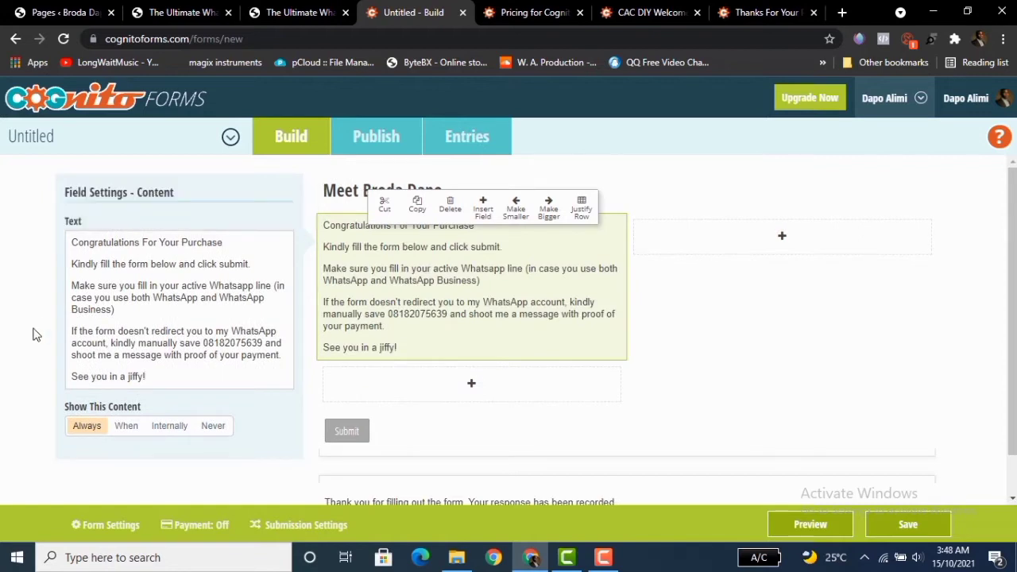
Make the heading line Congratulations For Your Purchase bold in the content field's text.
click(220, 251)
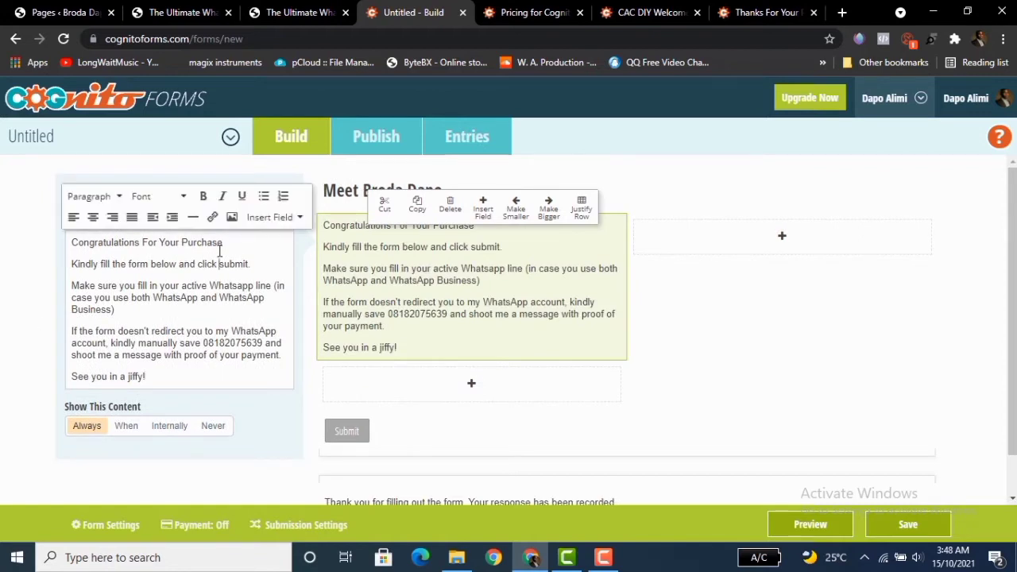
drag(229, 244, 68, 243)
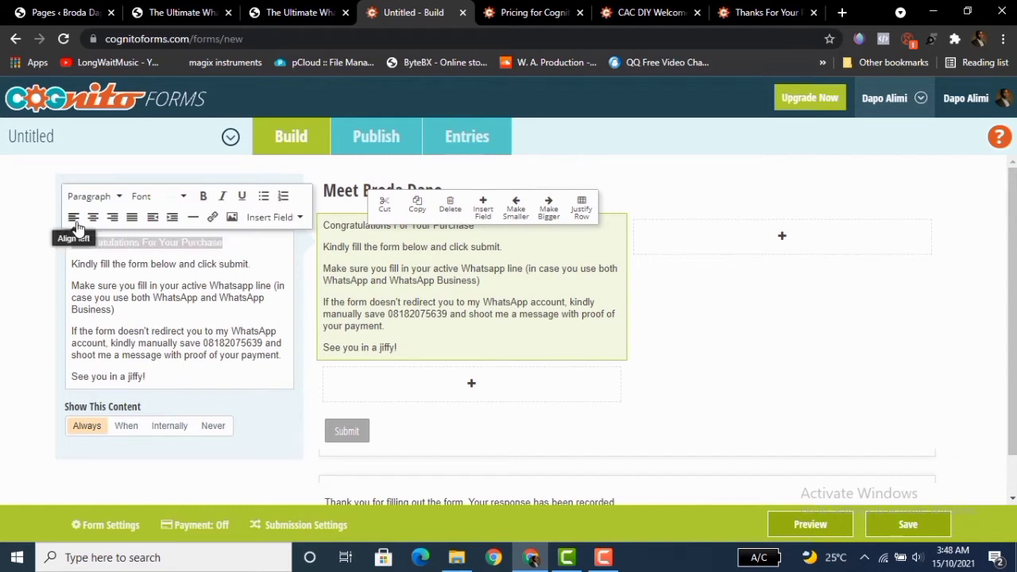
click(204, 199)
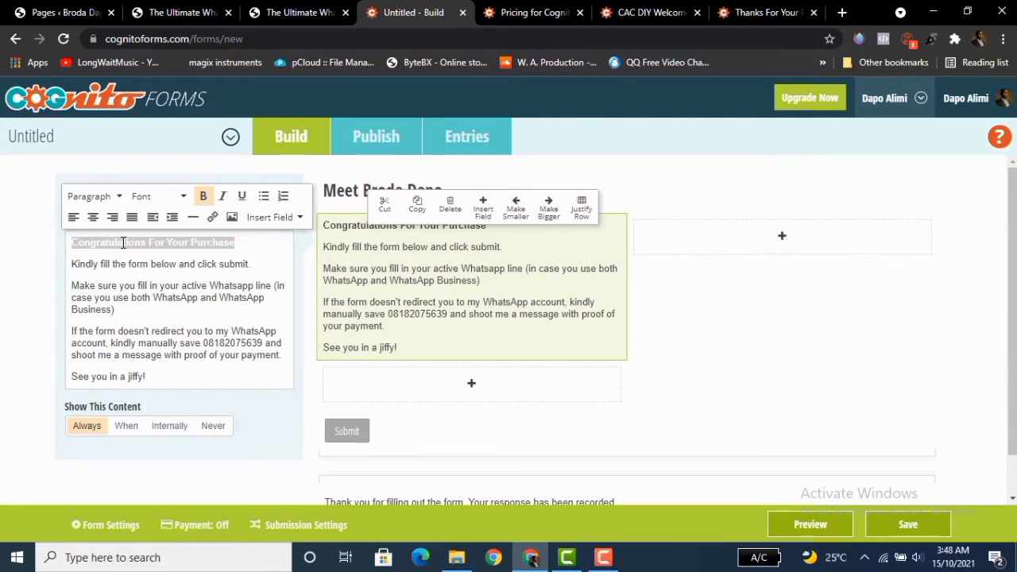
Center-align all of the content field's text.
click(131, 303)
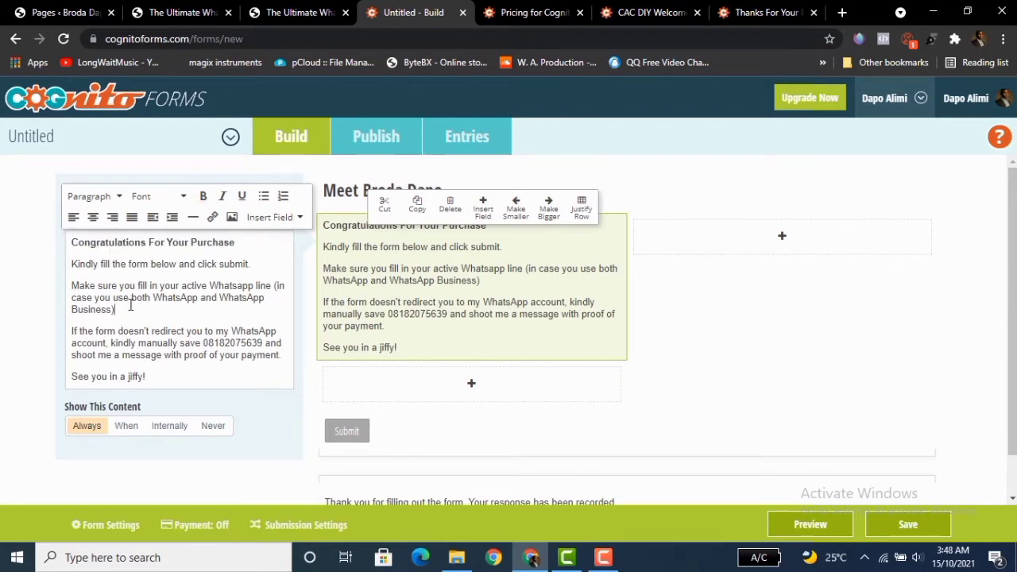
key(ctrl+a)
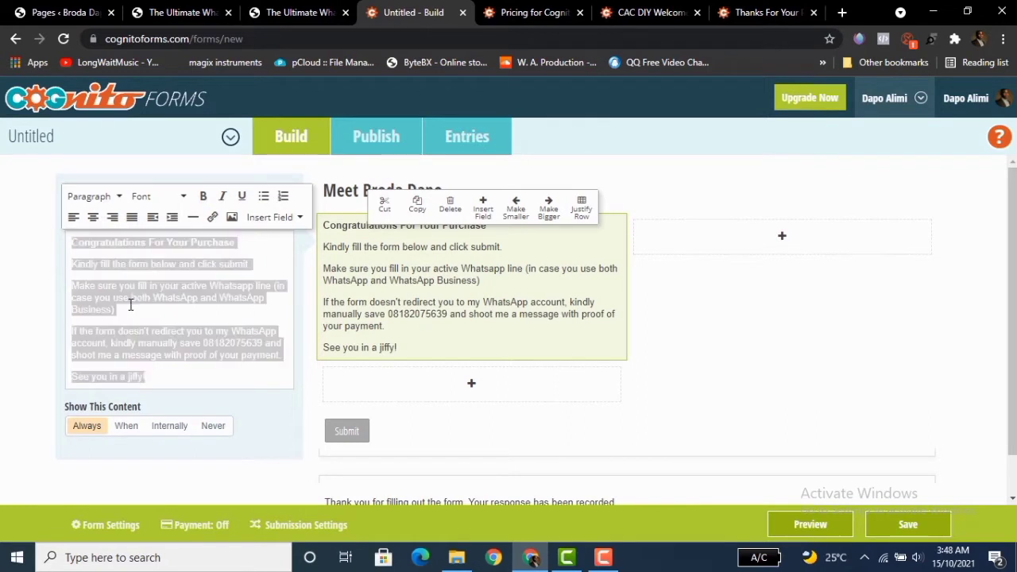
click(93, 218)
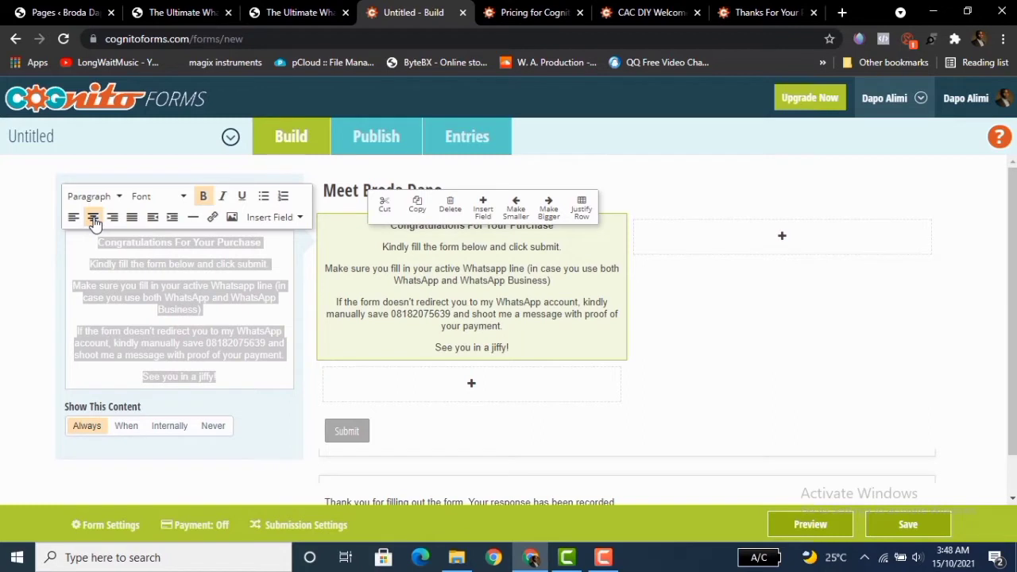
click(44, 327)
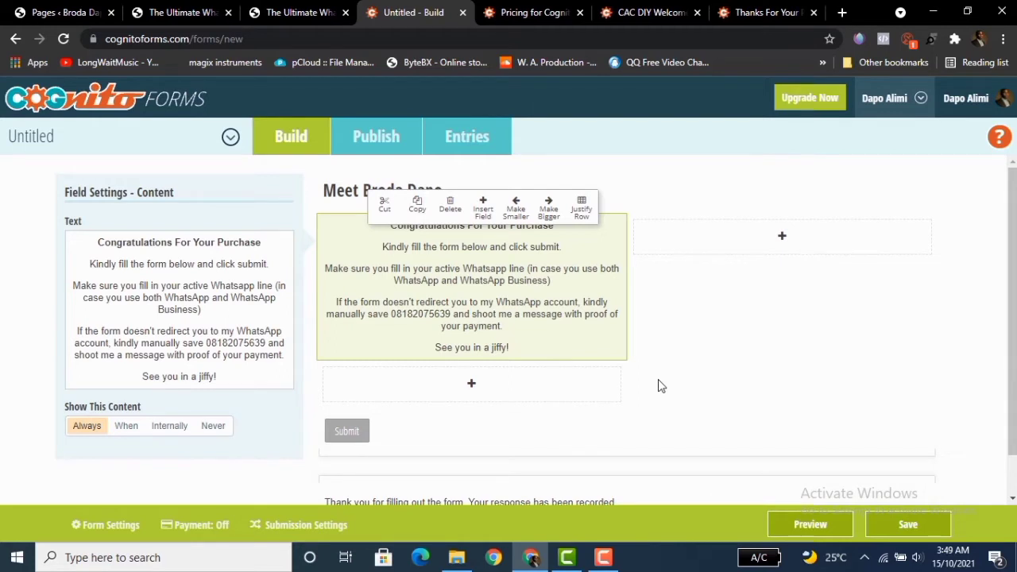
Add a Name field below the content block and make it required.
drag(1012, 240, 1012, 277)
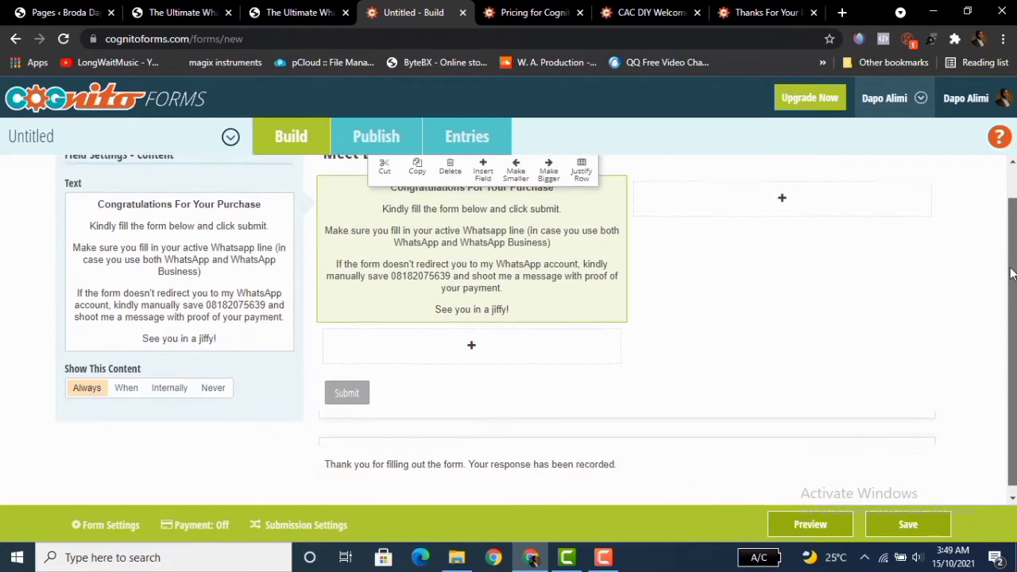
click(471, 340)
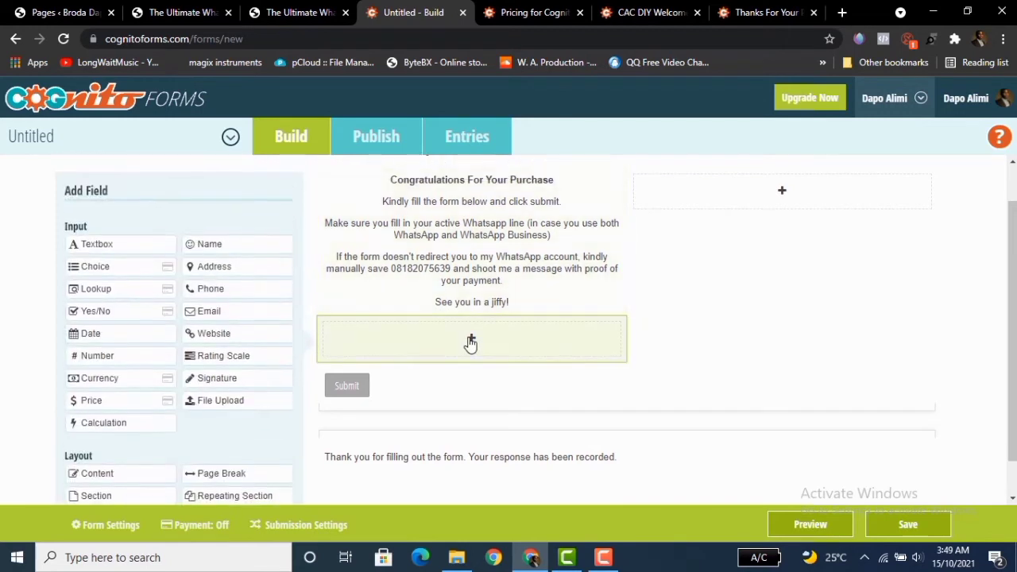
click(209, 248)
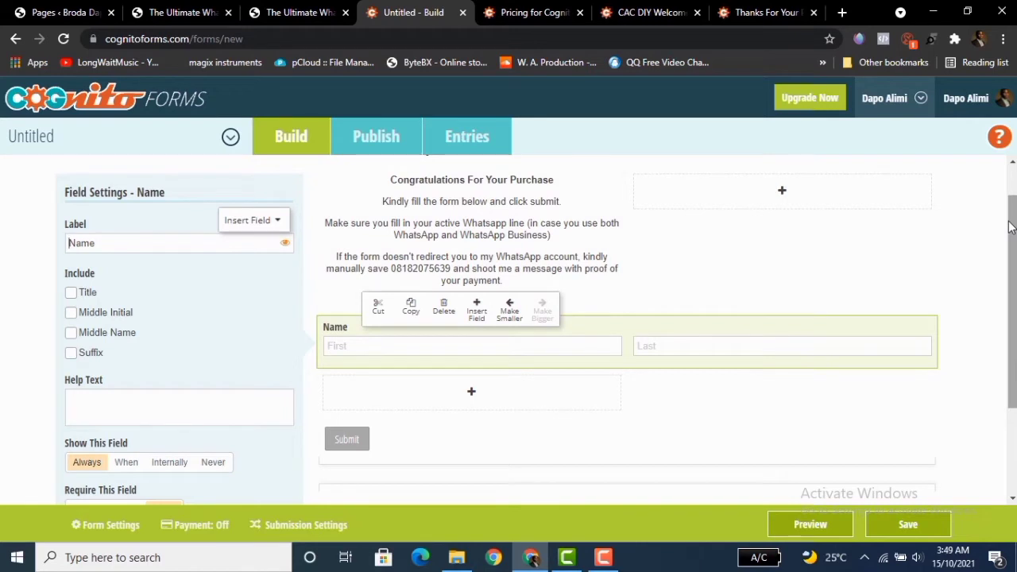
scroll(1010, 226, down, 3)
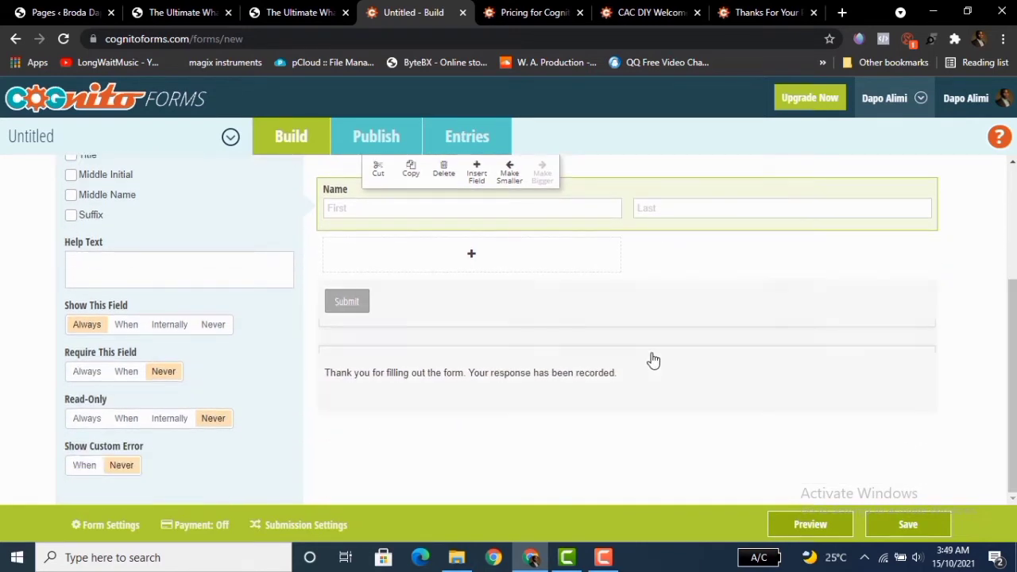
click(92, 379)
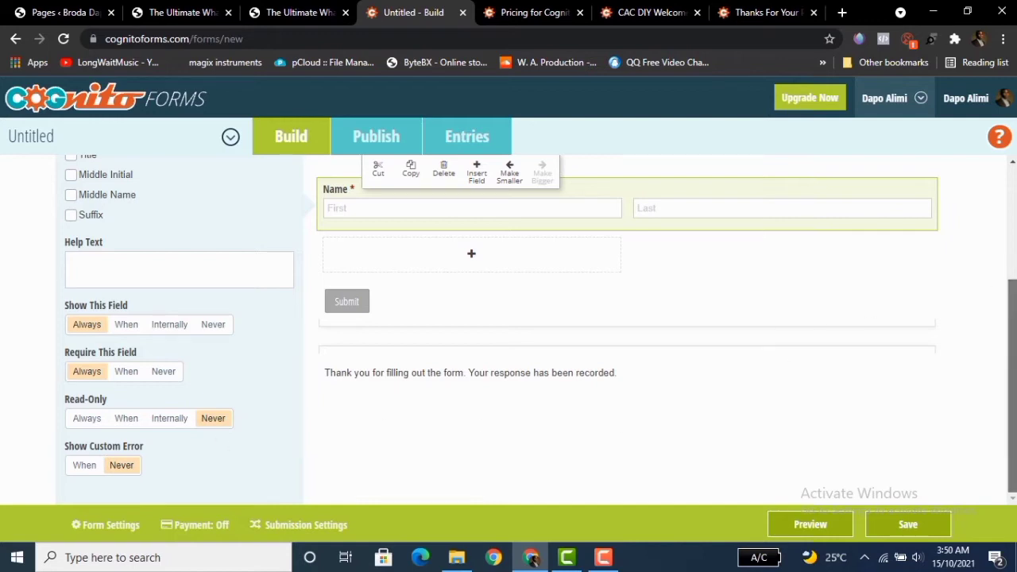
Add a Phone field below the Name field.
scroll(512, 204, up, 3)
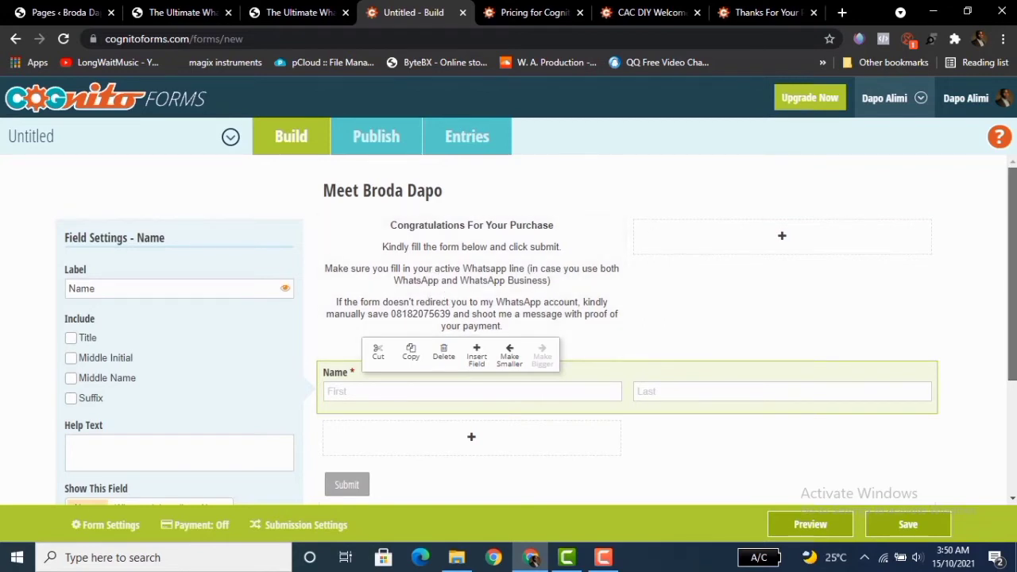
scroll(1011, 270, down, 2)
scroll(474, 288, down, 1)
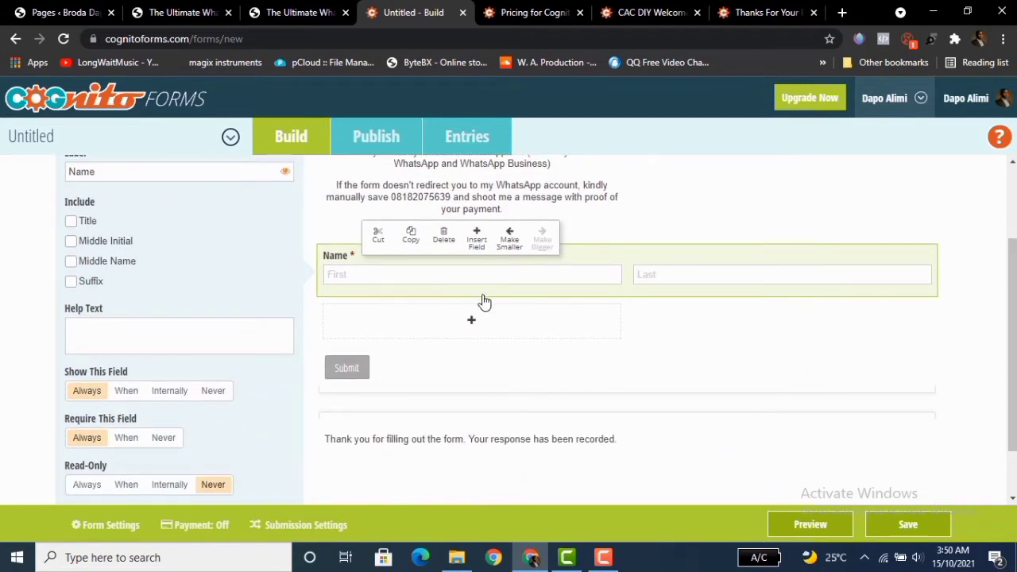
click(474, 323)
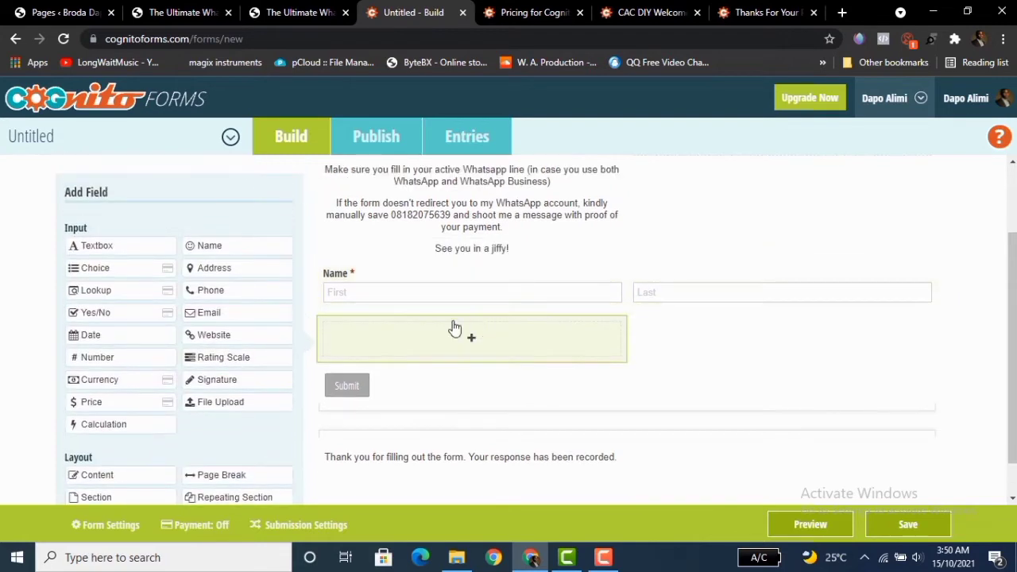
click(207, 292)
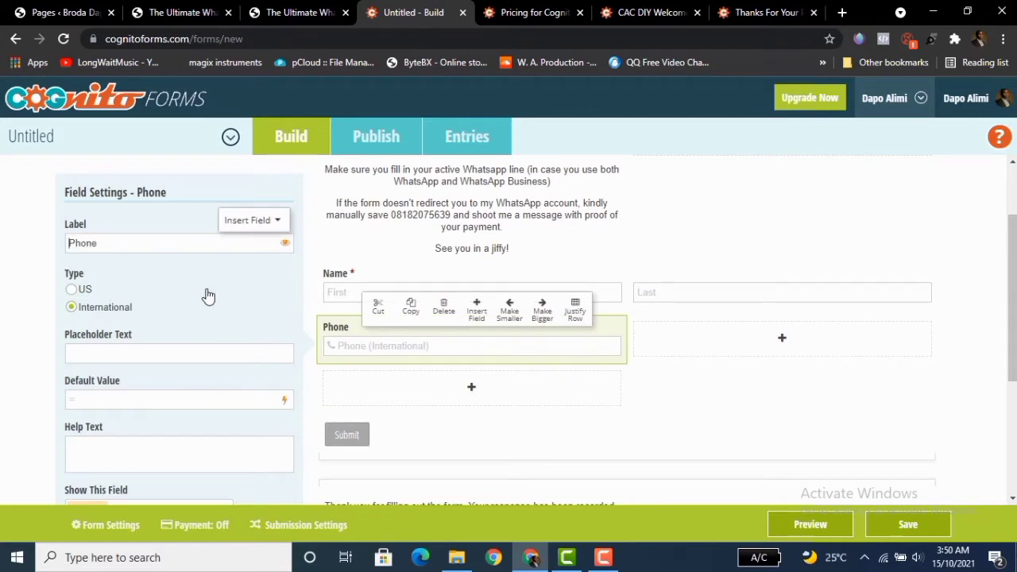
Make the Phone field required.
click(150, 354)
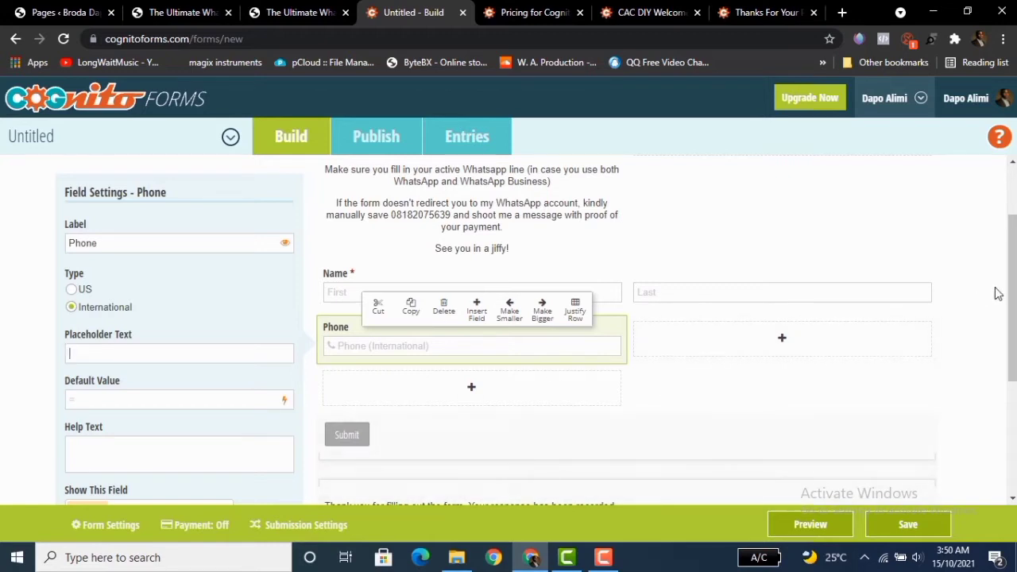
scroll(1007, 294, down, 2)
scroll(1008, 318, down, 1)
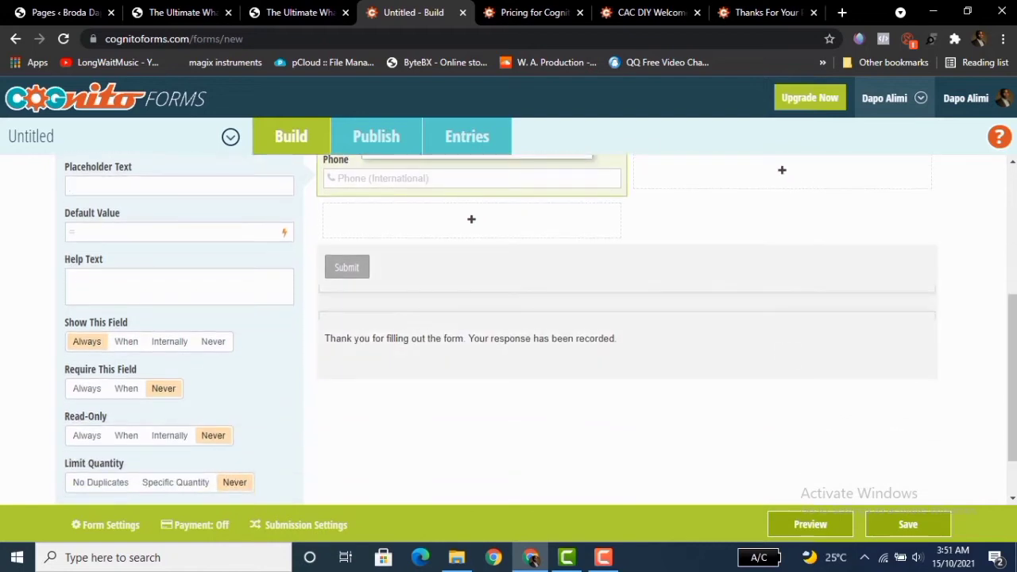
click(87, 388)
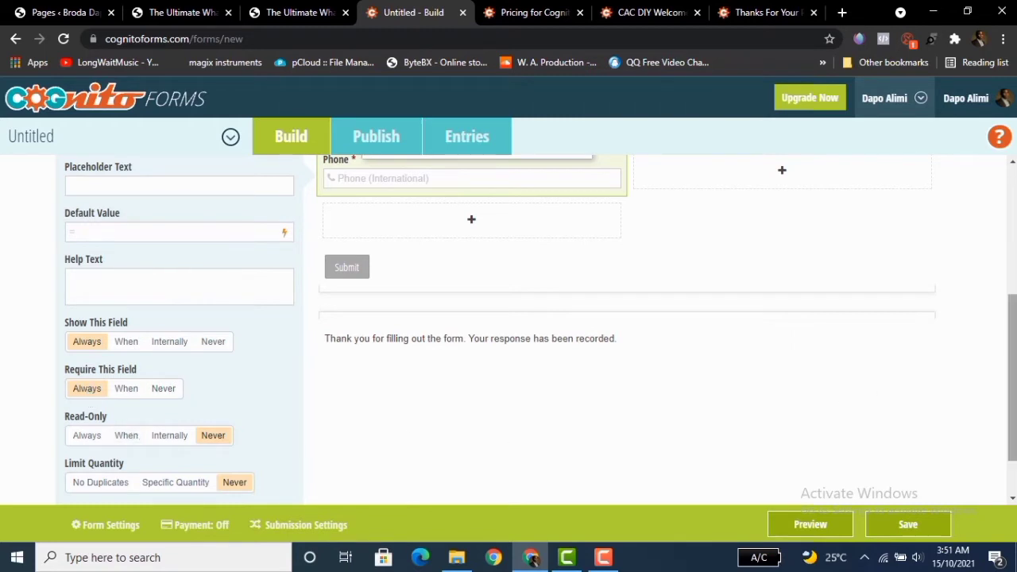
scroll(615, 370, down, 1)
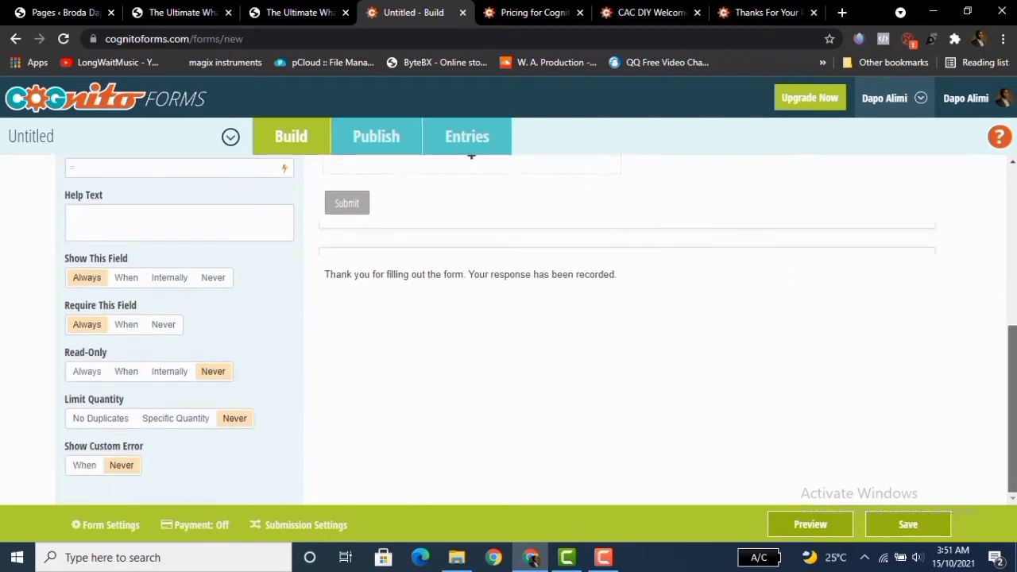
click(198, 423)
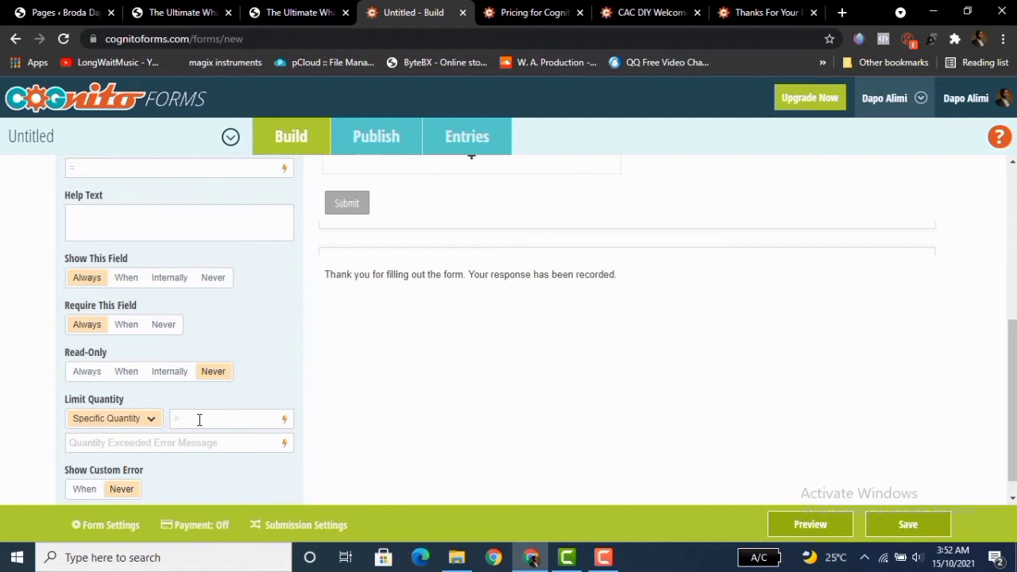
click(106, 429)
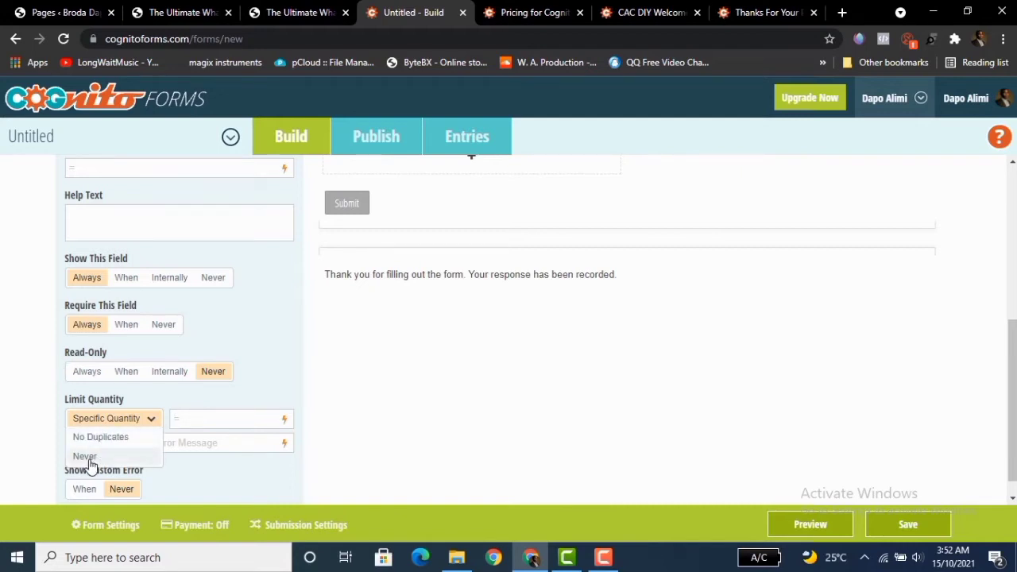
click(88, 458)
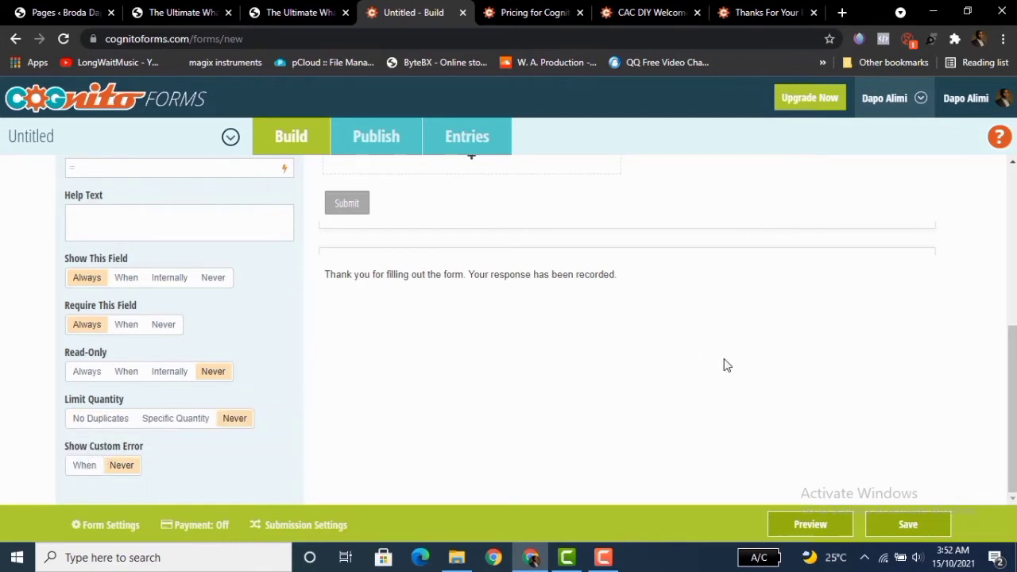
Rename the Phone field's label to WhatsApp Phone No.
drag(1014, 353, 1013, 326)
scroll(560, 270, up, 2)
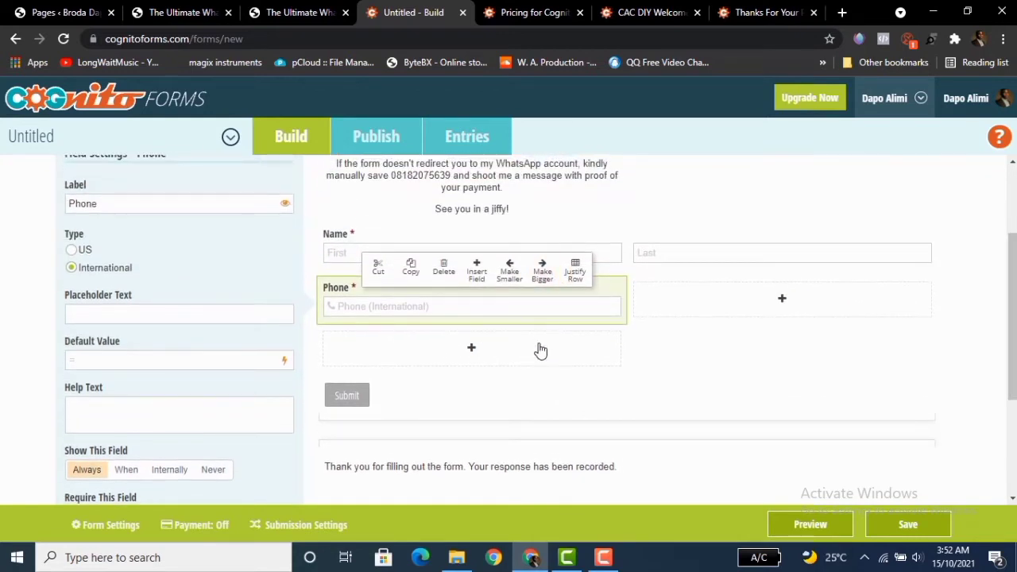
click(470, 350)
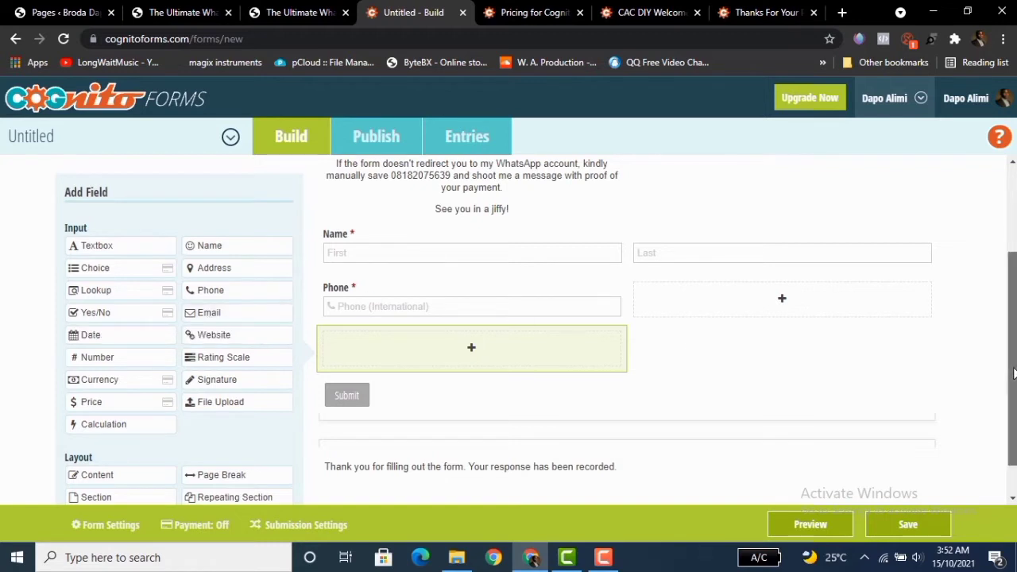
scroll(1013, 366, up, 1)
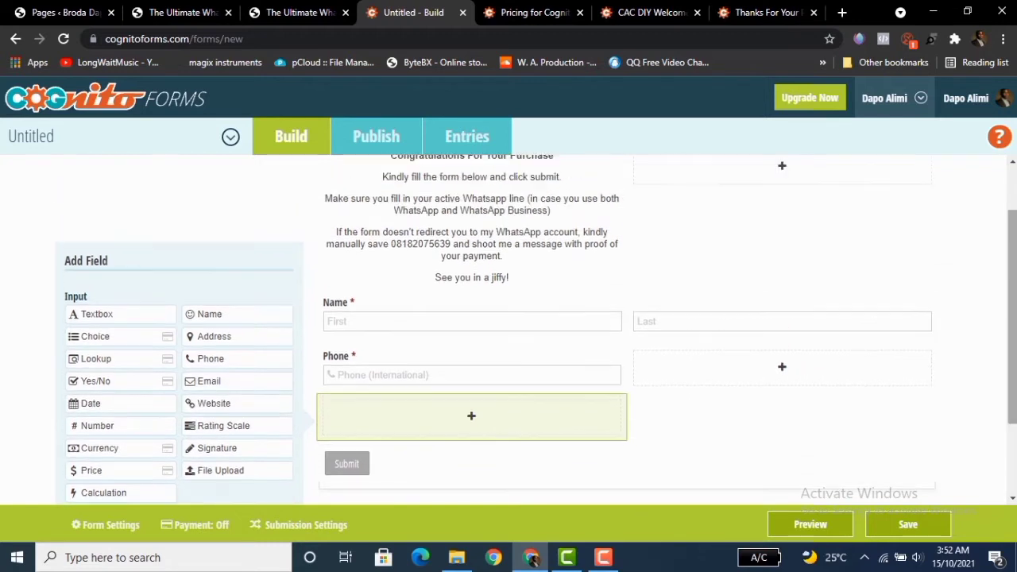
click(393, 388)
click(70, 245)
text(Whats)
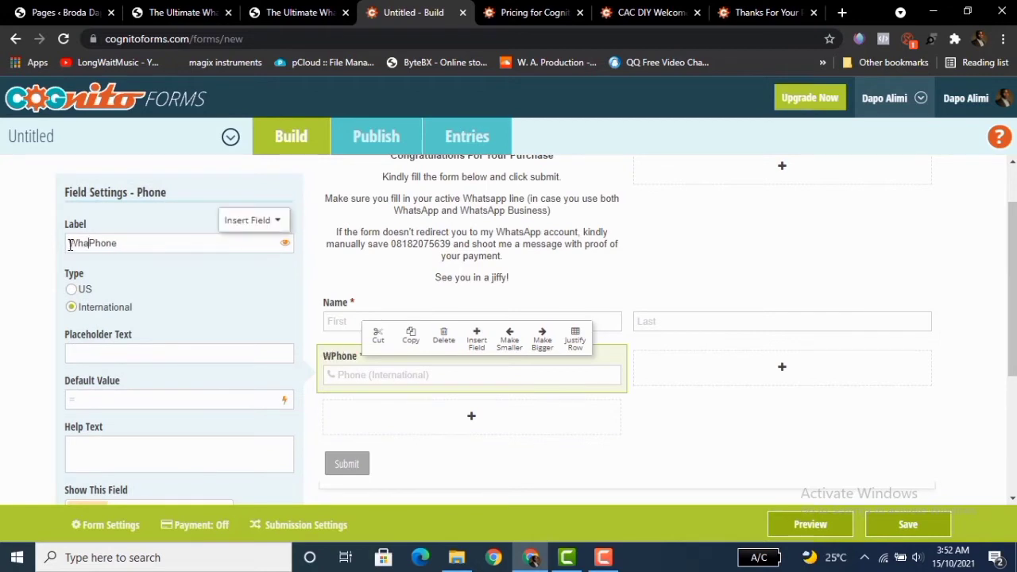
text(App)
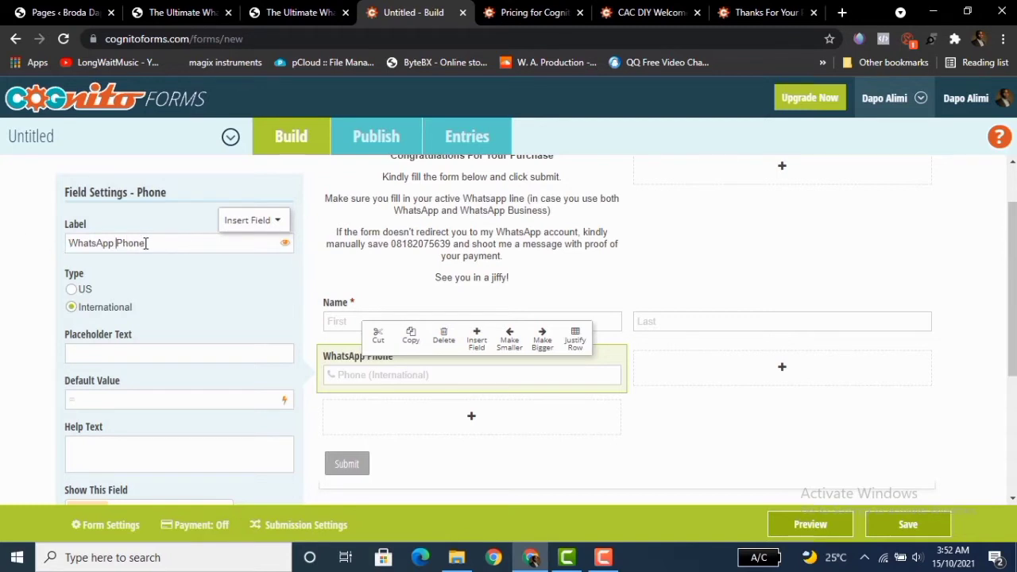
text(No.)
click(978, 353)
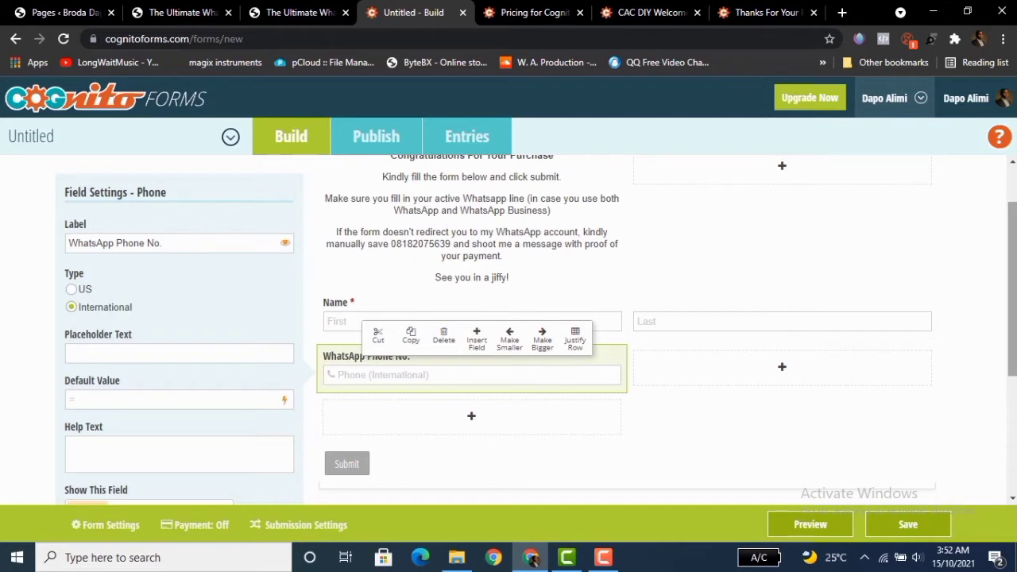
Add an Email field below the WhatsApp phone field and label it Correct Email Address.
scroll(979, 352, down, 1)
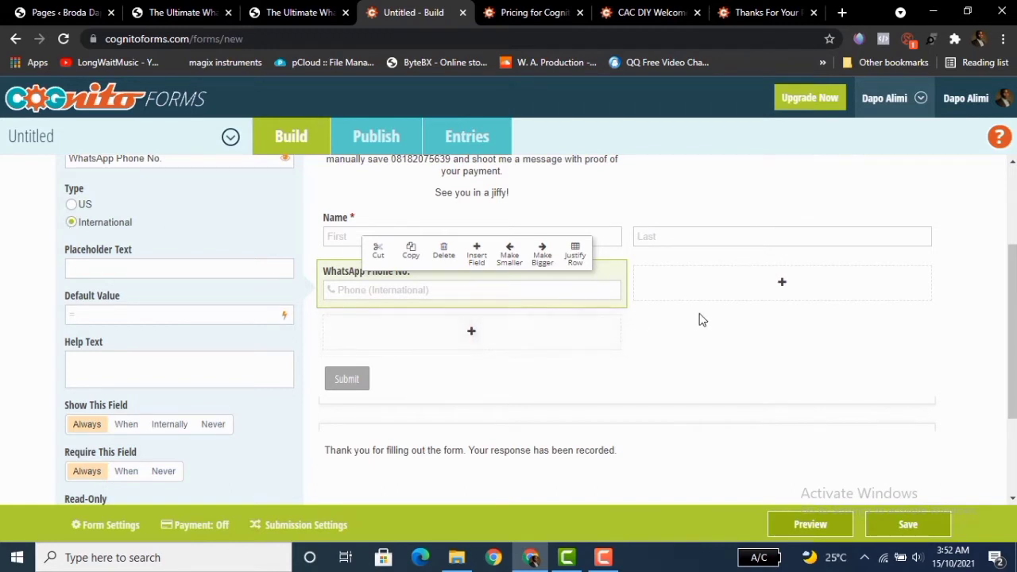
click(473, 332)
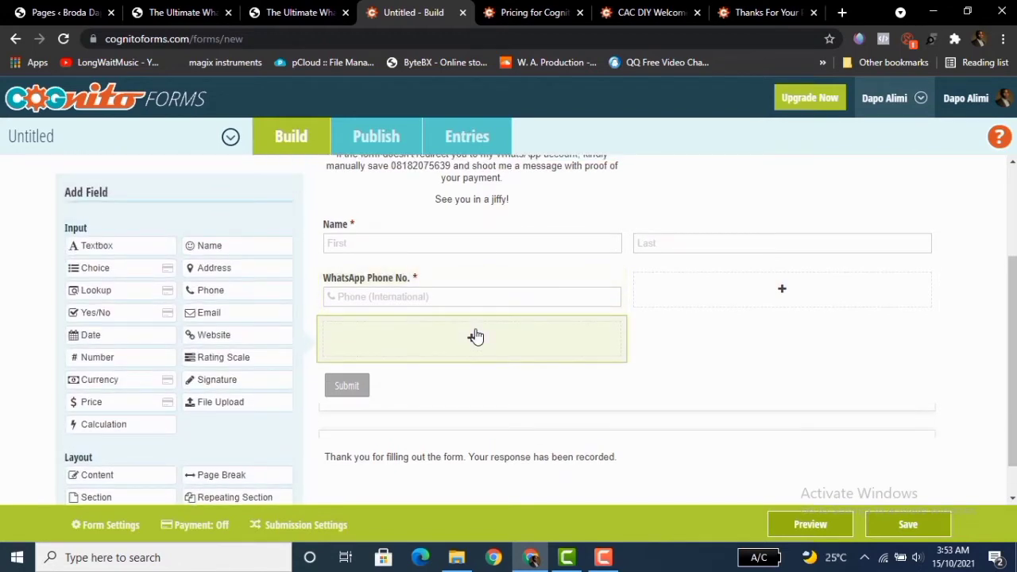
click(208, 316)
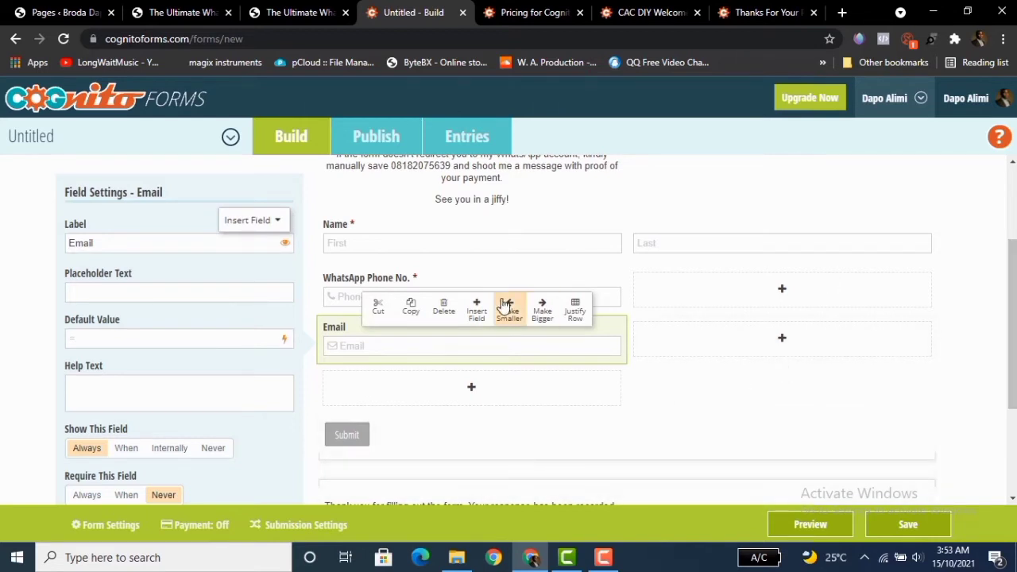
text(Correct Email )
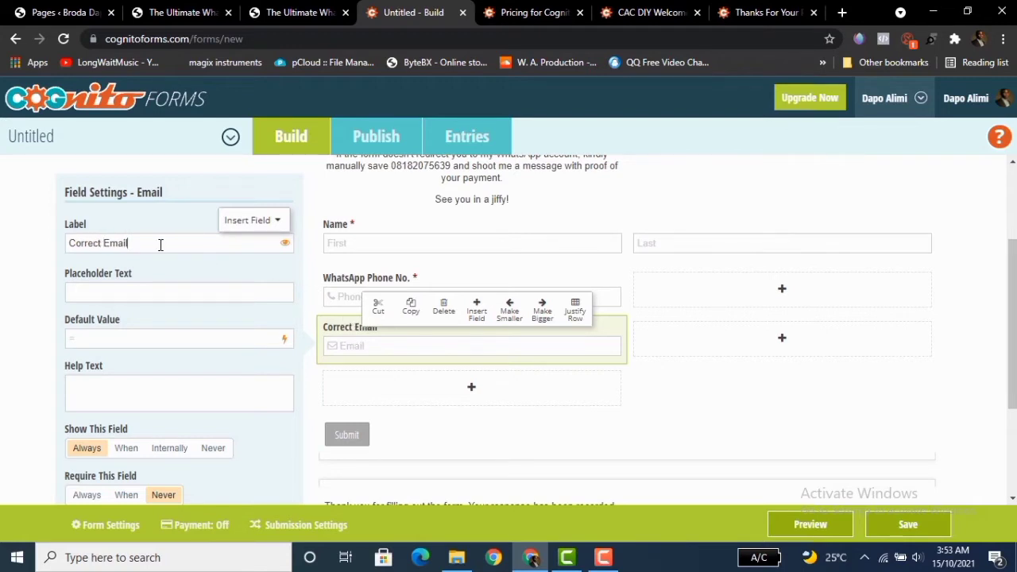
text(Address)
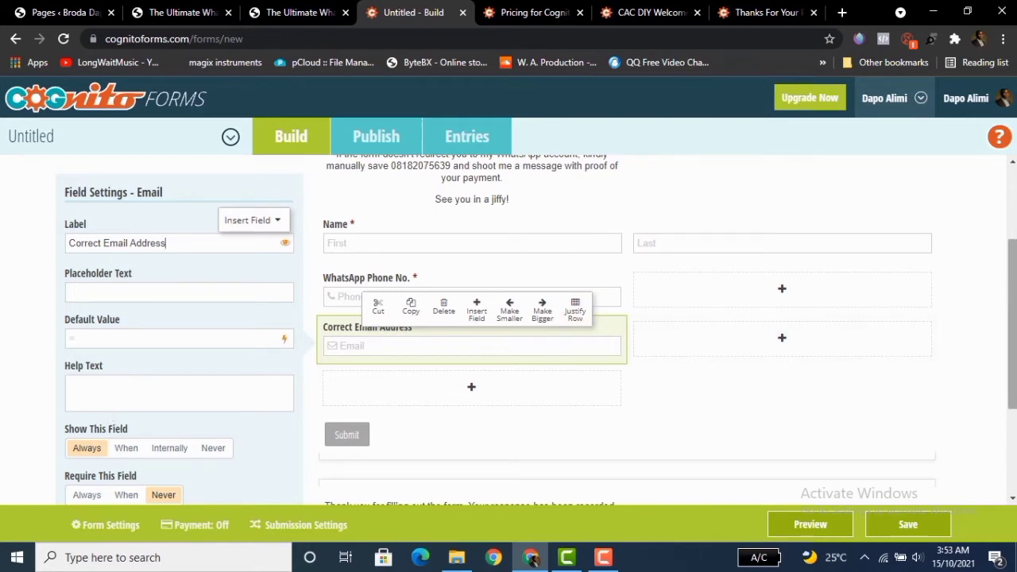
scroll(1005, 317, down, 2)
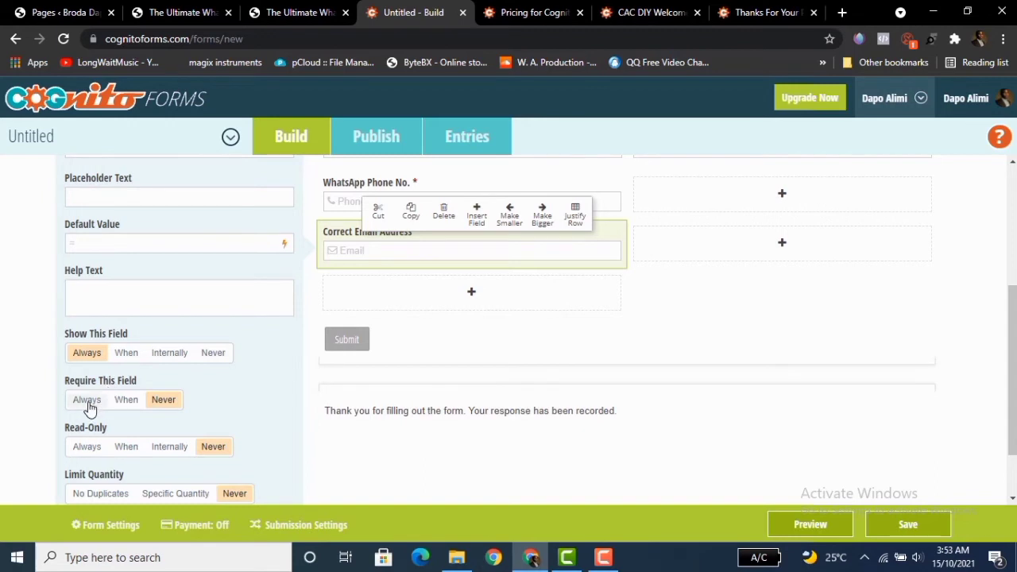
Make the Correct Email Address field required and save the form.
click(87, 400)
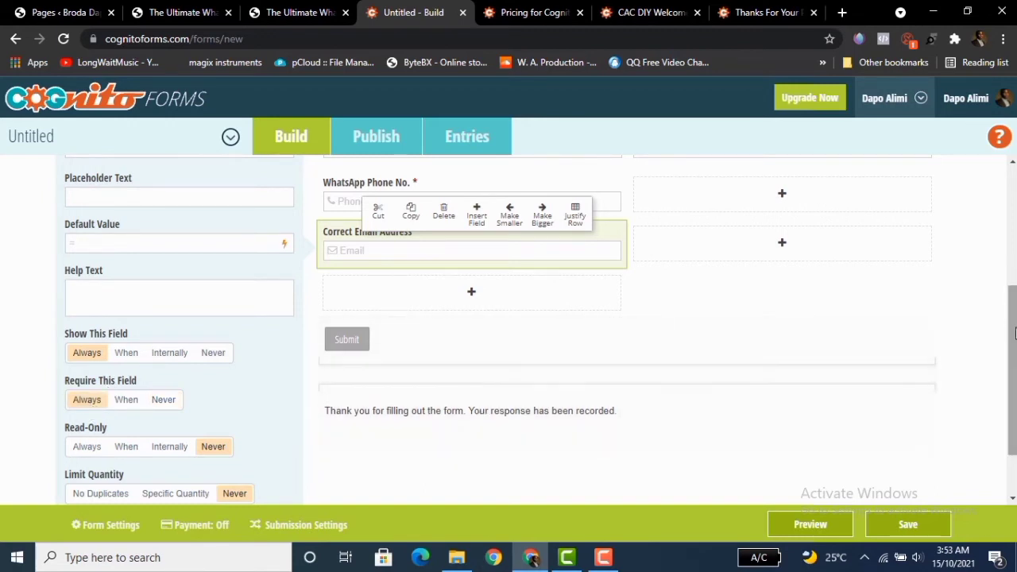
scroll(1006, 327, down, 2)
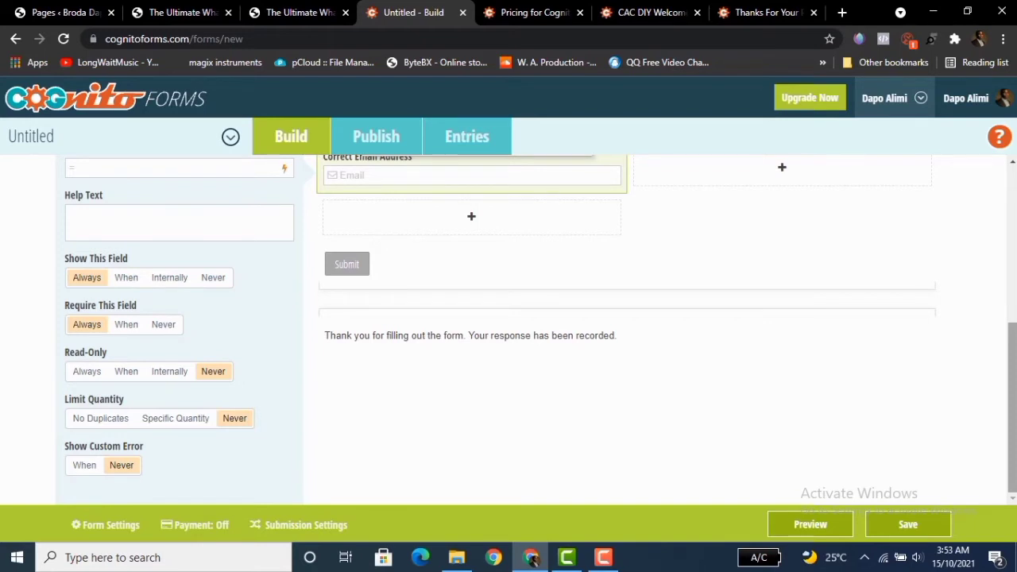
scroll(1013, 384, up, 3)
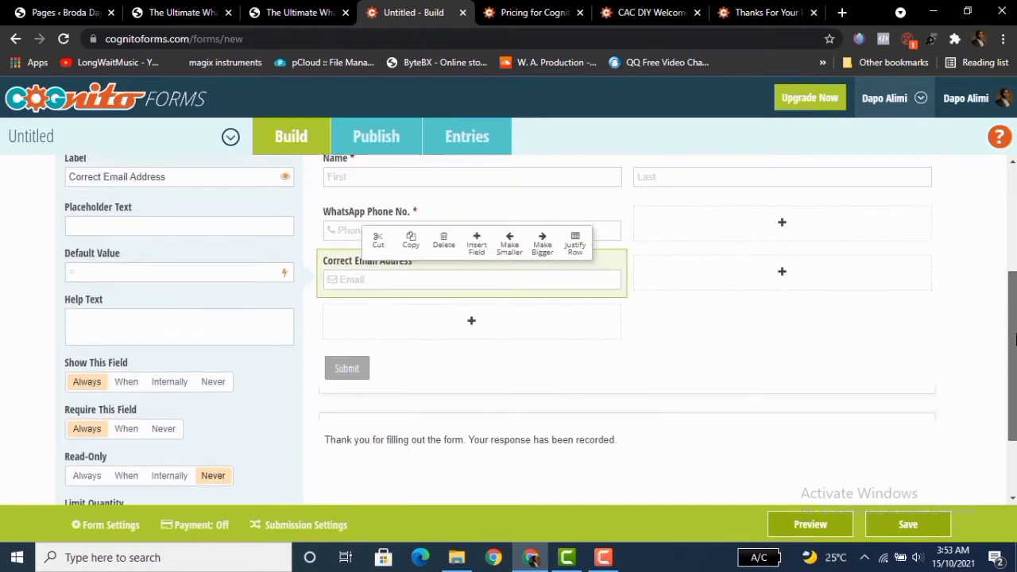
scroll(1015, 386, down, 3)
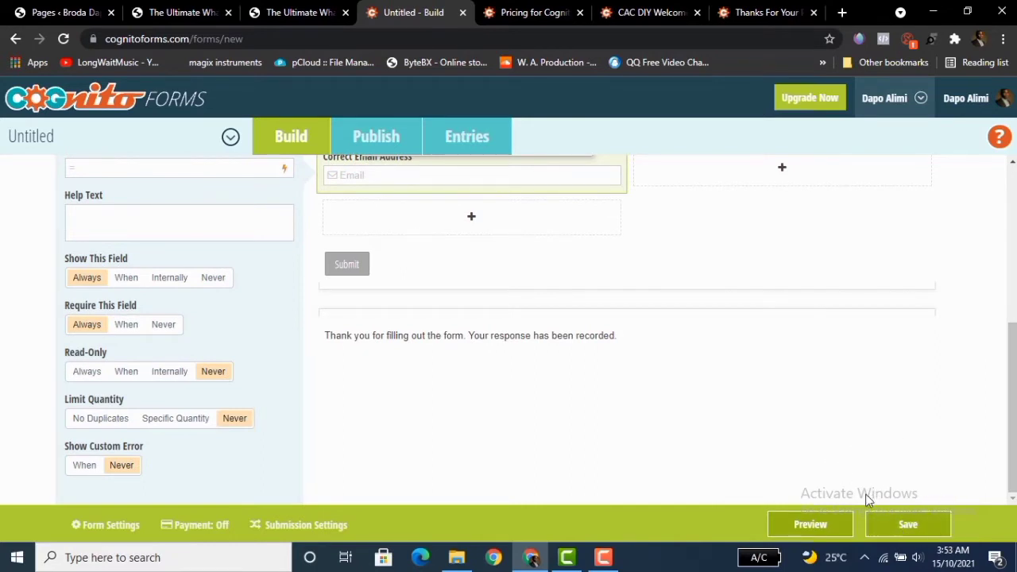
click(911, 524)
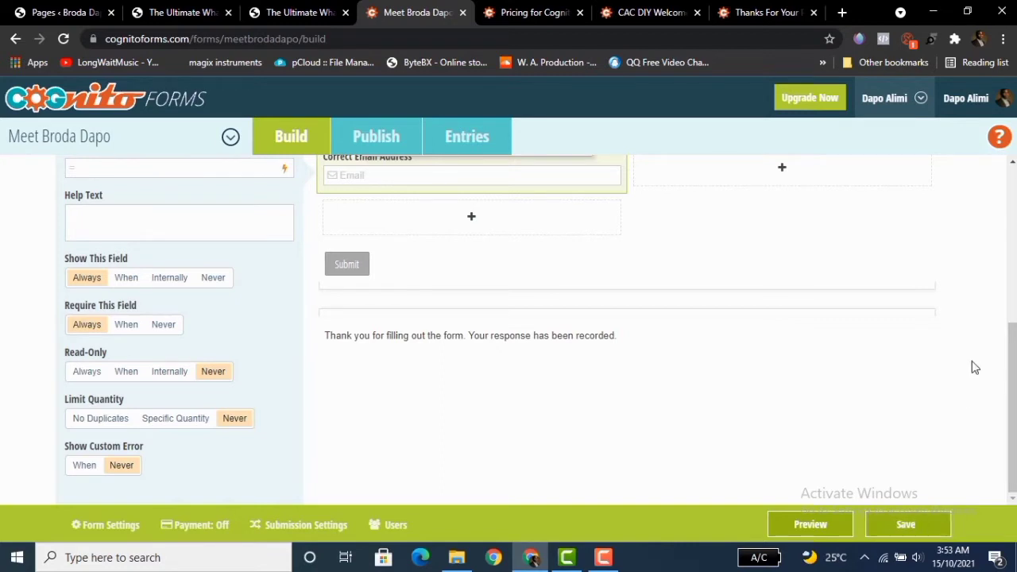
Preview the form, scroll through its fields, and close the preview.
click(810, 524)
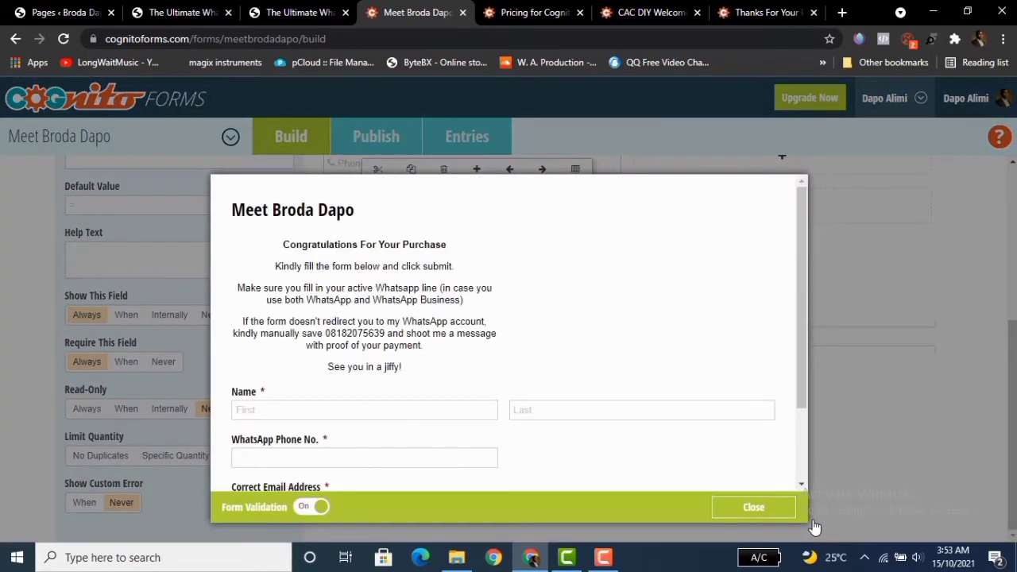
mouse_move(798, 310)
mouse_down()
mouse_move(799, 346)
mouse_move(794, 305)
mouse_up()
drag(798, 326, 800, 399)
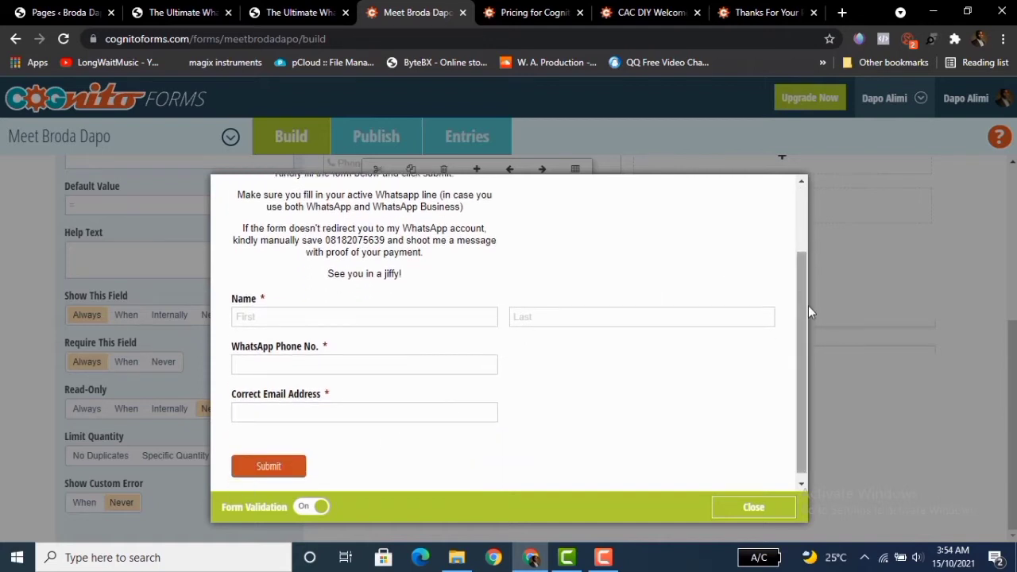
drag(802, 331, 800, 261)
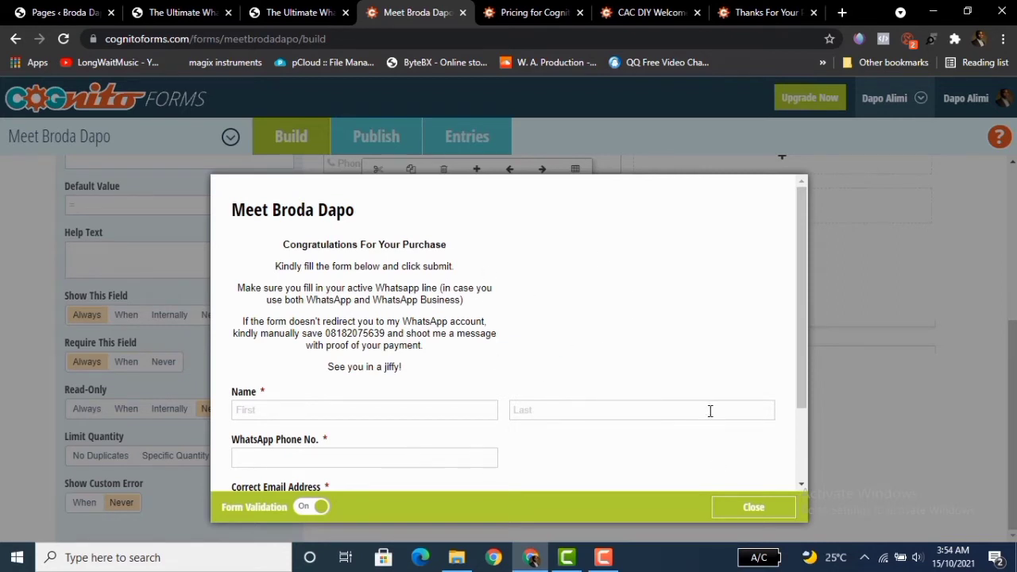
click(759, 513)
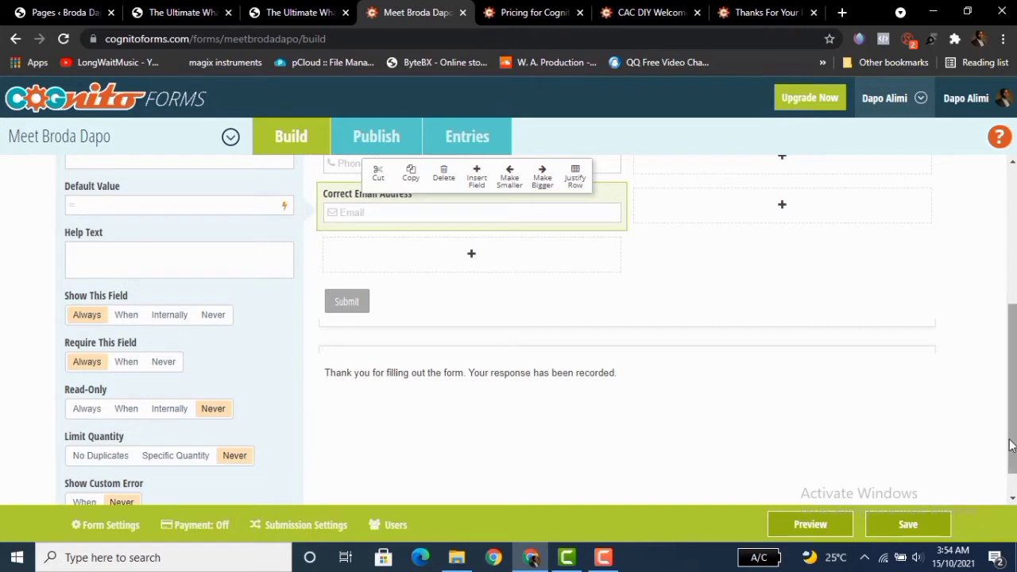
Widen the intro text block so it spans the full form width.
scroll(1011, 432, up, 3)
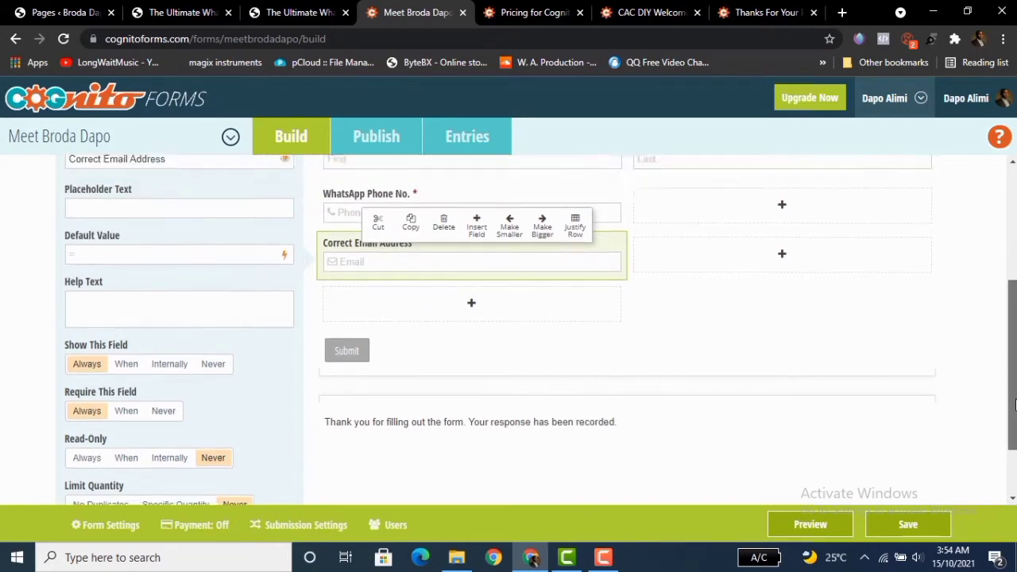
scroll(1011, 433, up, 1)
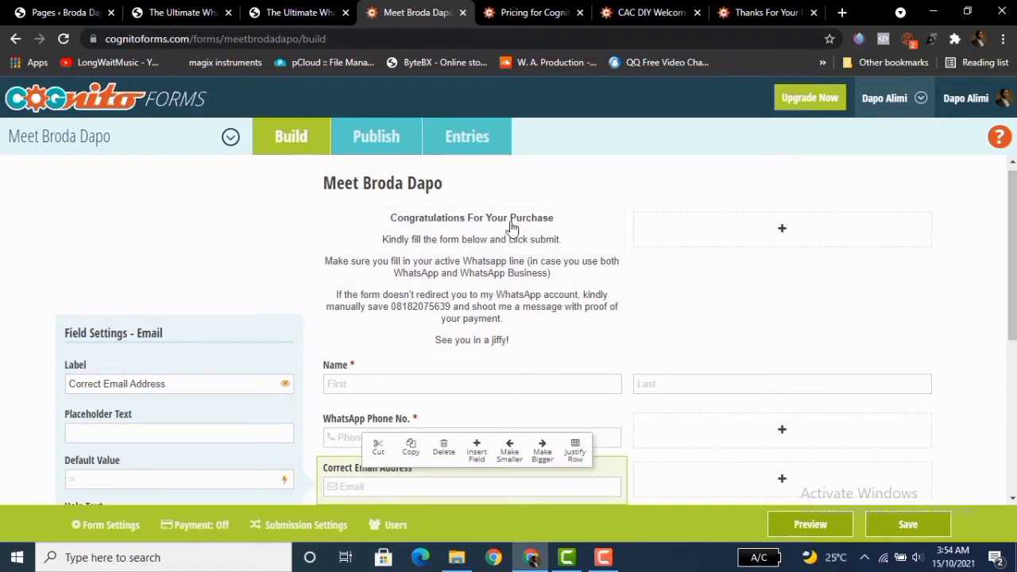
click(480, 286)
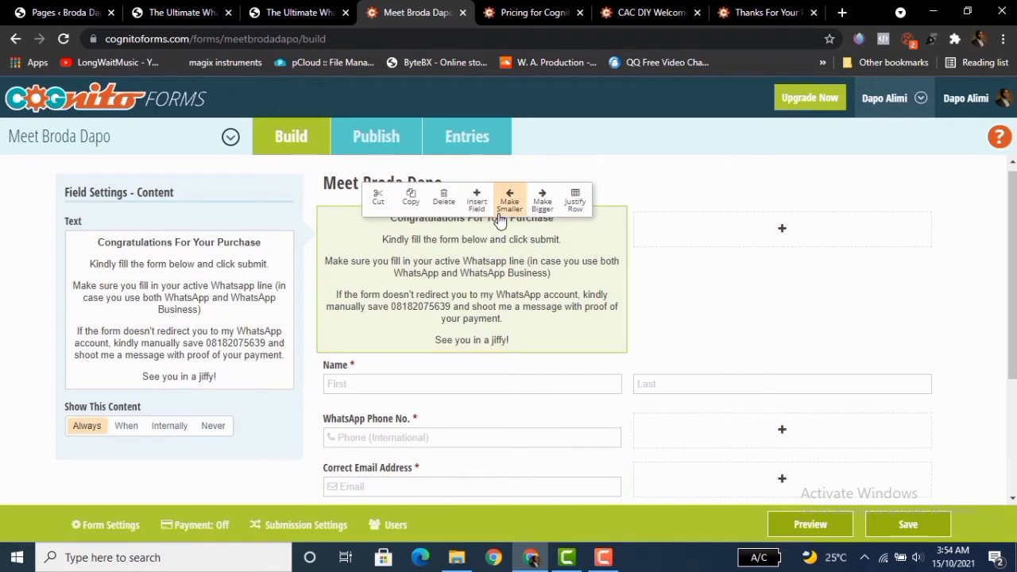
click(541, 203)
click(541, 203)
click(540, 203)
click(541, 202)
click(541, 203)
click(539, 208)
click(539, 208)
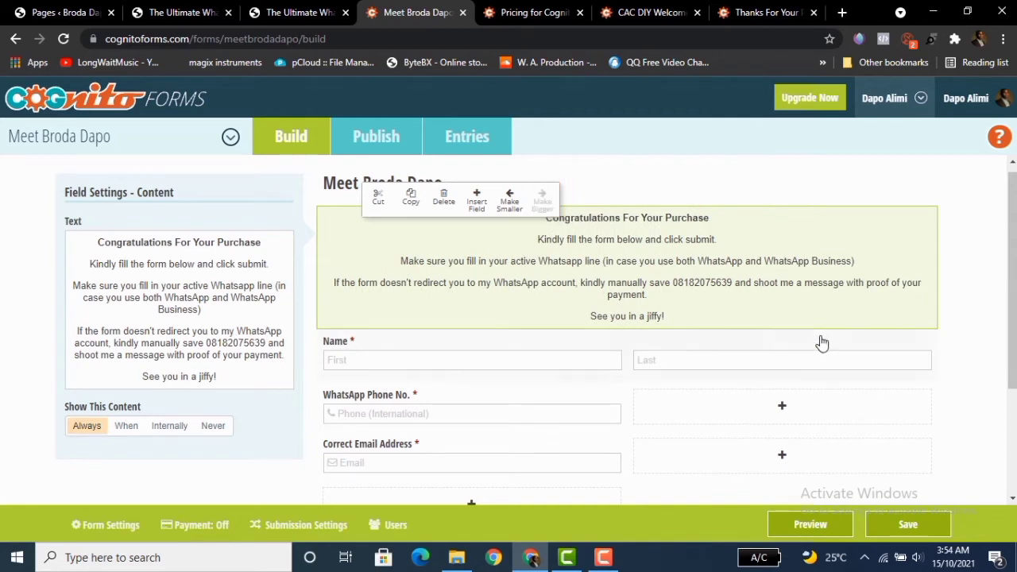
Widen the WhatsApp Phone No. and Correct Email Address fields to full width and save the form.
scroll(1011, 278, down, 1)
scroll(1010, 318, down, 1)
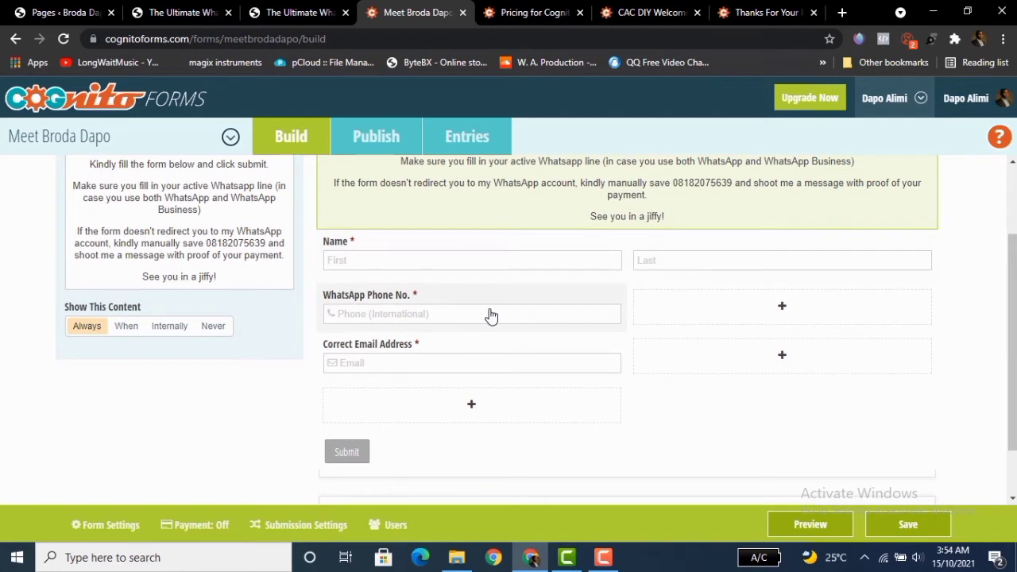
click(510, 322)
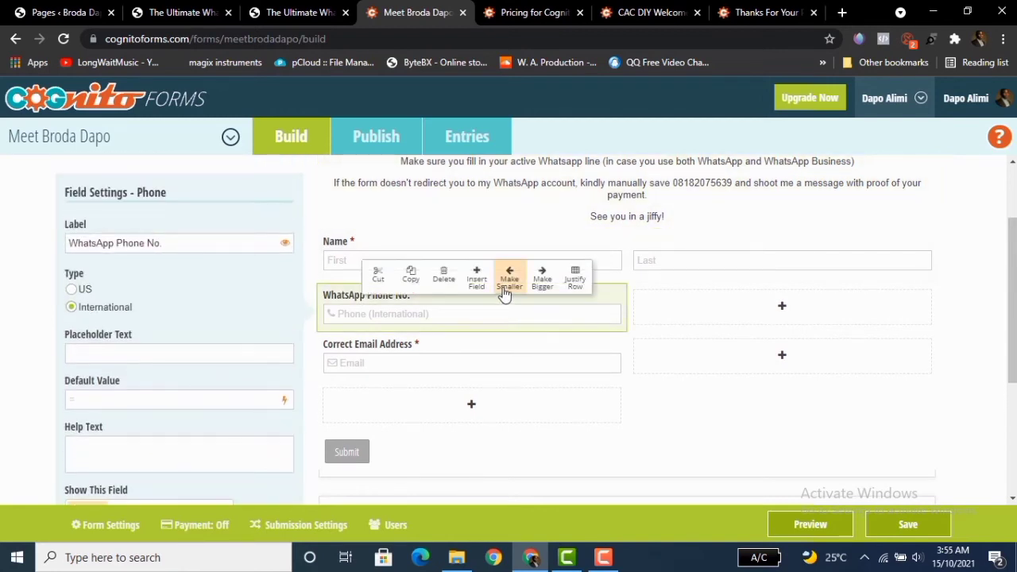
click(544, 280)
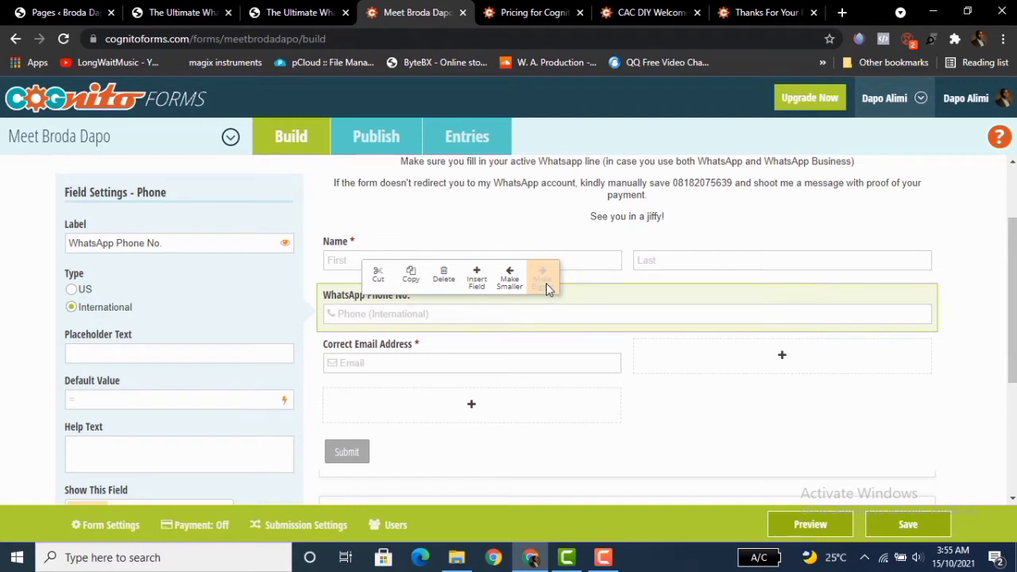
click(504, 364)
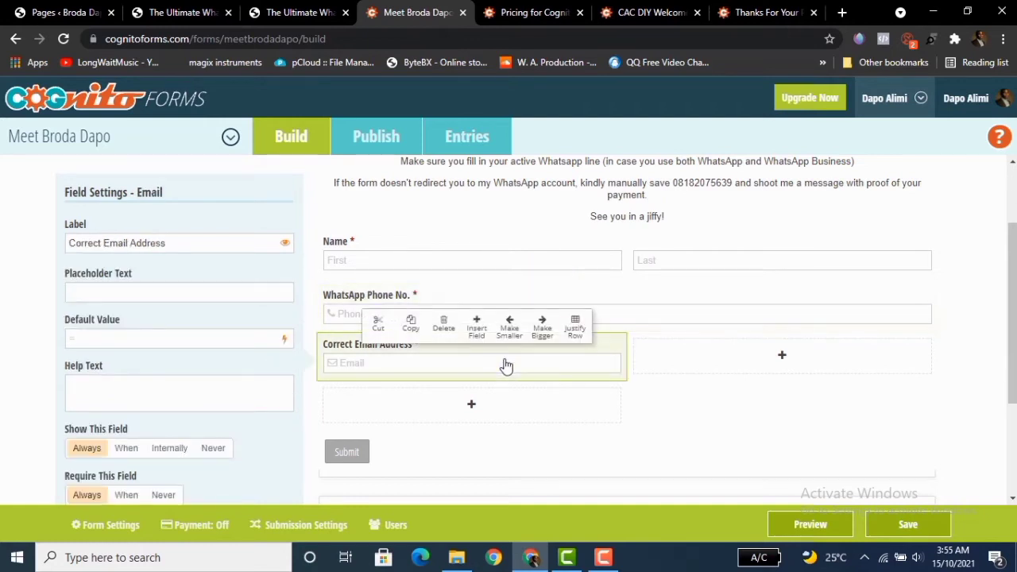
click(554, 333)
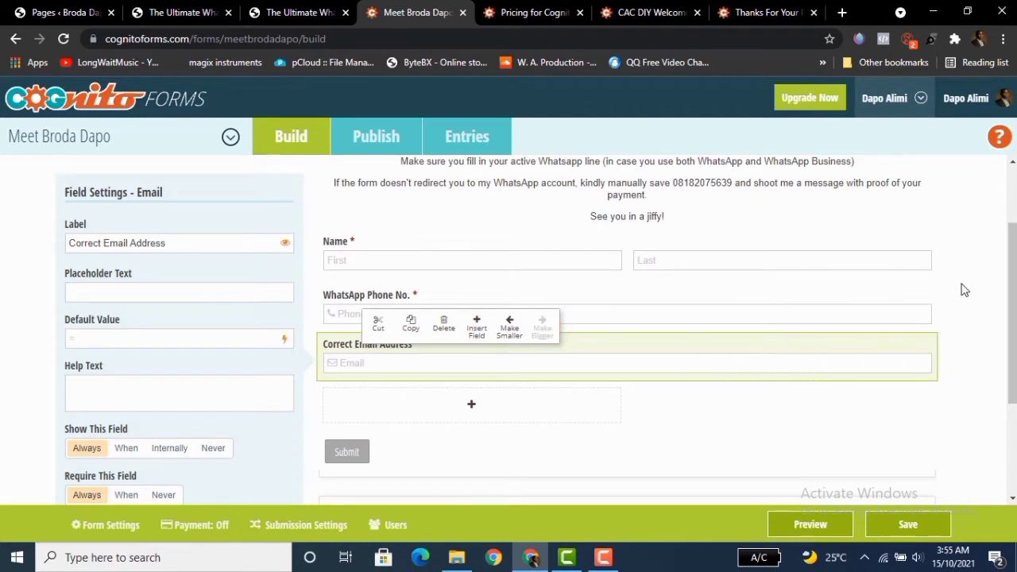
click(912, 526)
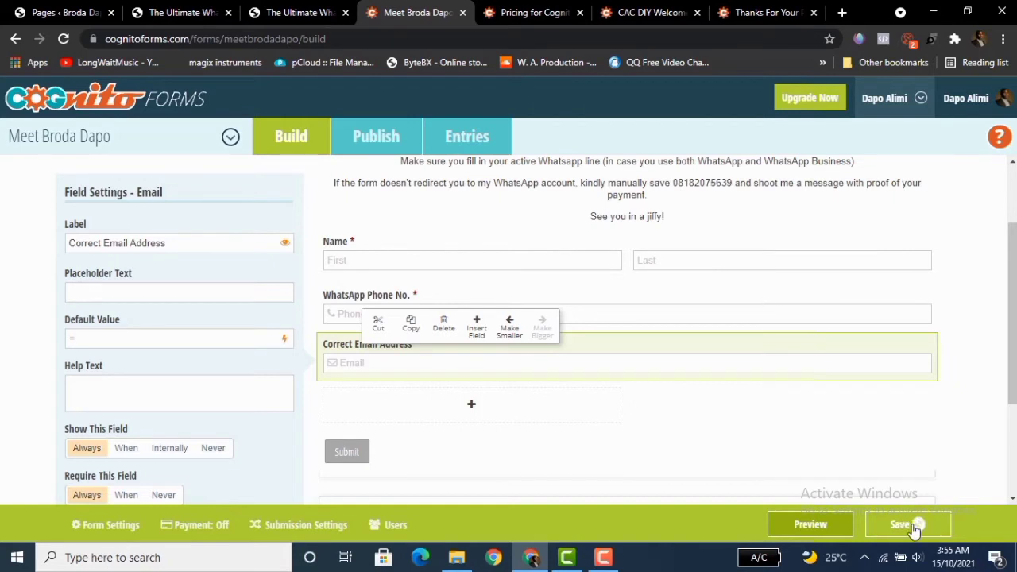
Preview the updated form and close the preview.
click(825, 528)
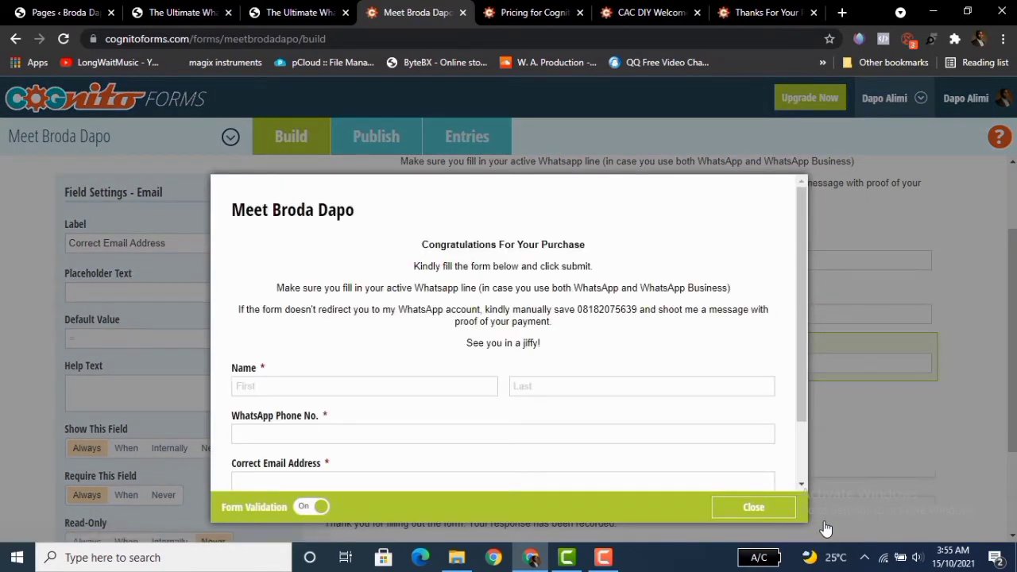
mouse_move(802, 295)
mouse_down()
mouse_move(801, 343)
mouse_move(801, 292)
mouse_up()
click(753, 506)
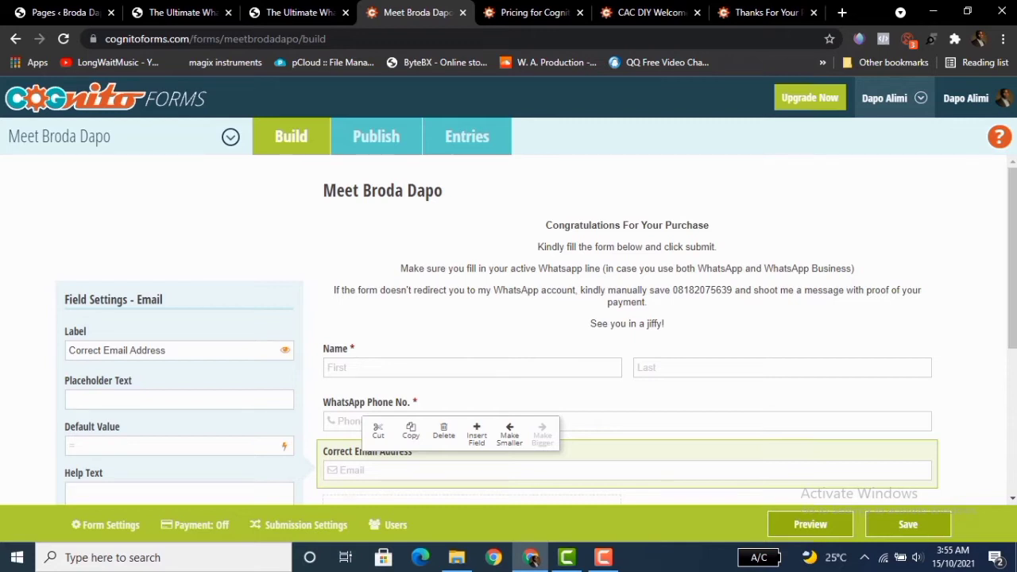
Open the form's submission settings and switch the confirmation option to Redirect Url.
mouse_move(1012, 237)
mouse_down()
mouse_move(1012, 401)
mouse_move(1011, 237)
mouse_up()
drag(1013, 297, 1013, 445)
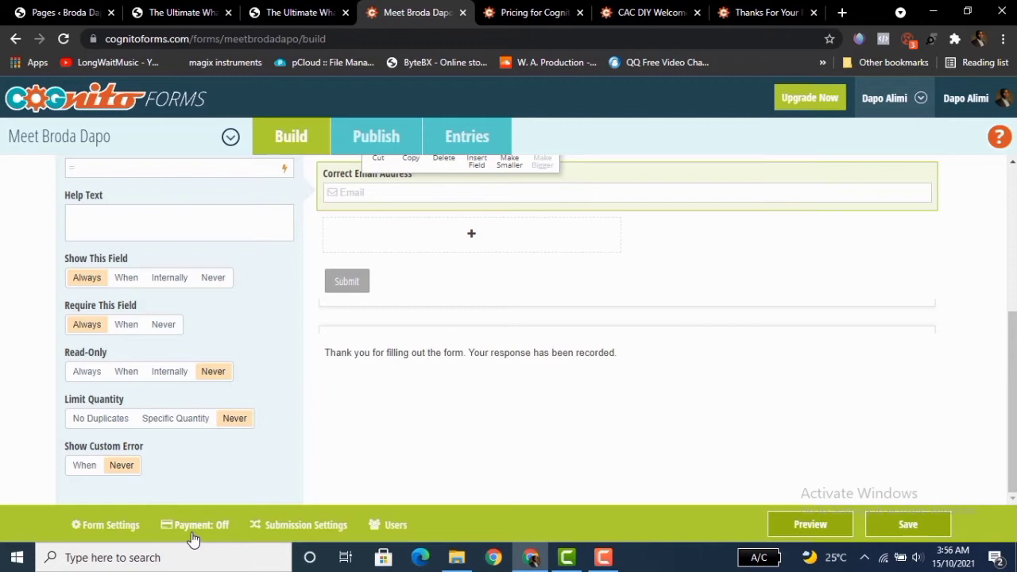
click(293, 525)
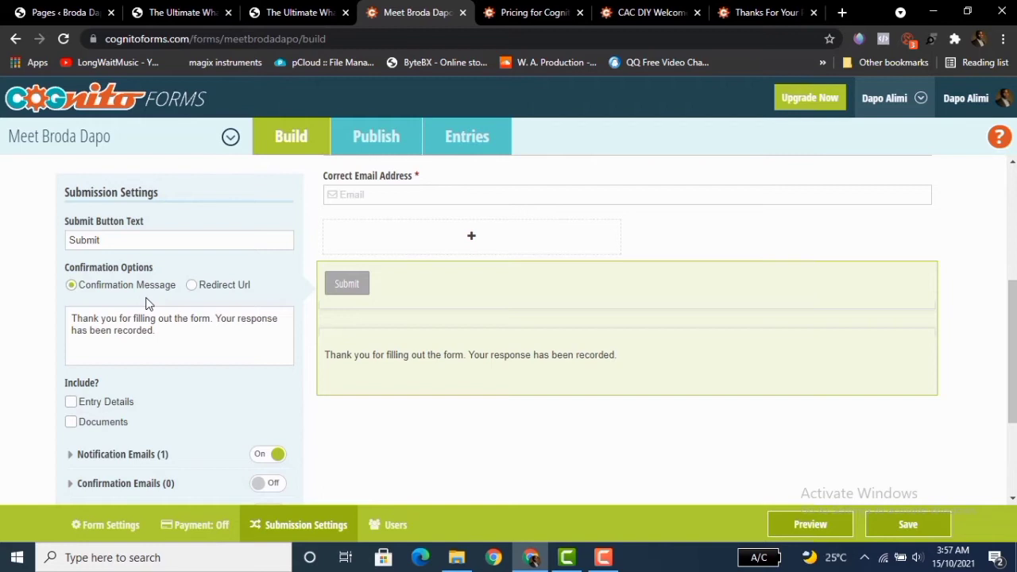
click(194, 288)
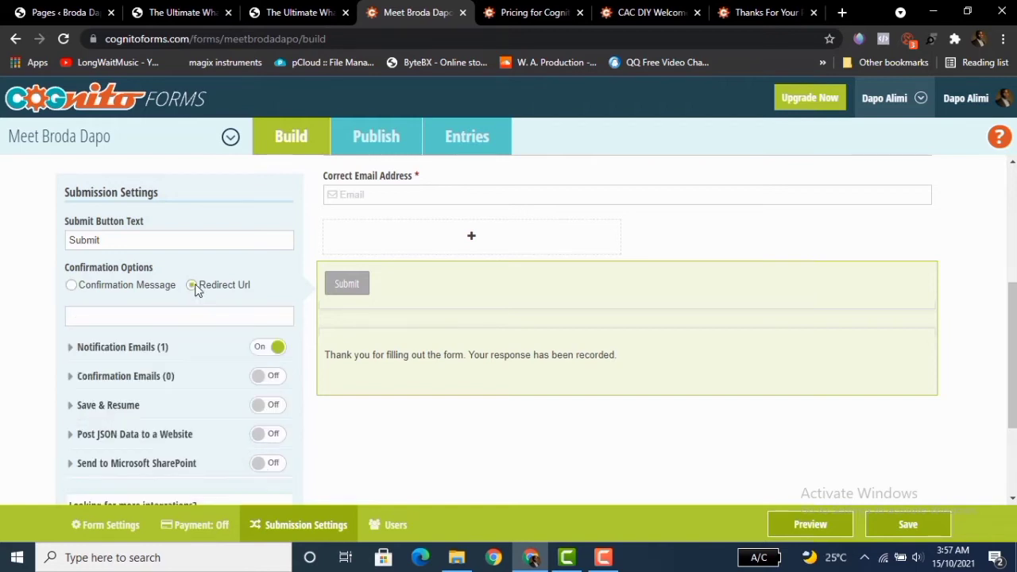
click(179, 315)
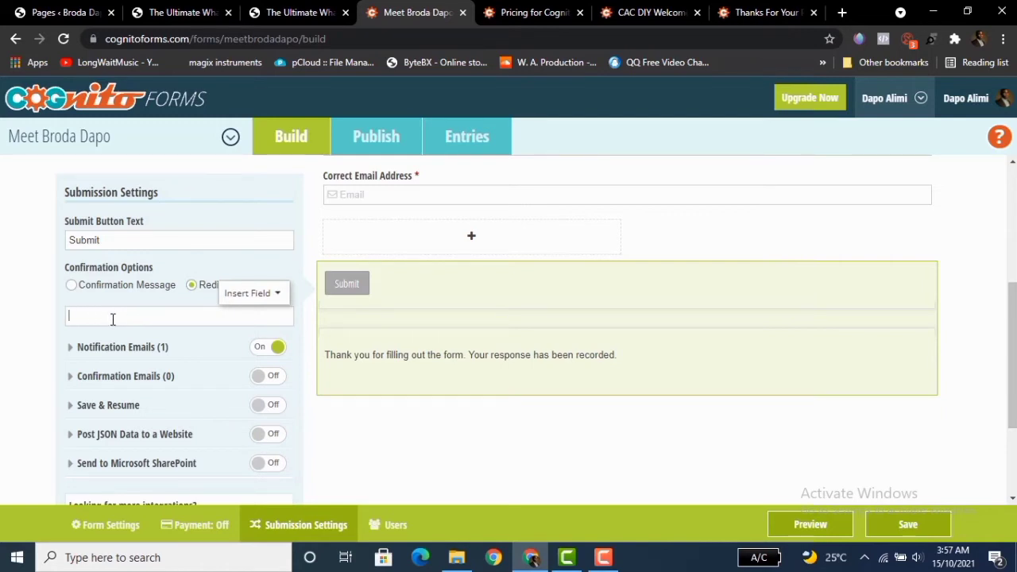
text(htt)
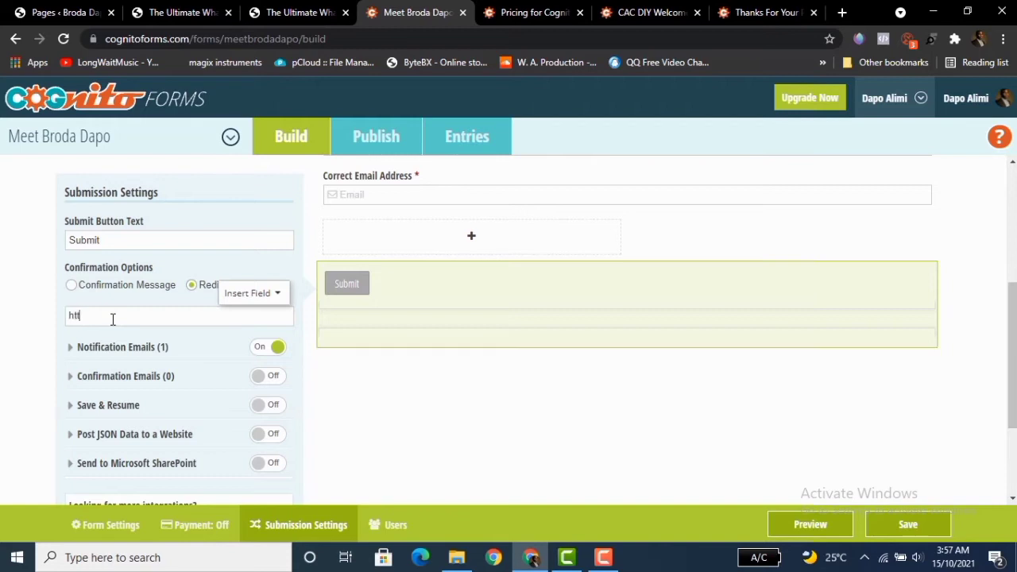
text(ps)
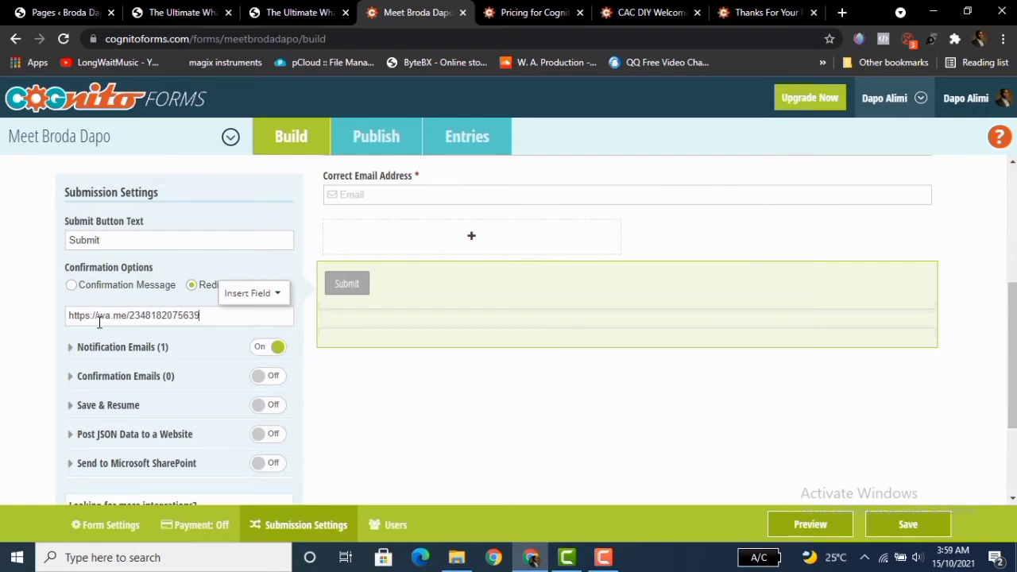
Open a new browser tab and visit postcron.com/en.
click(843, 14)
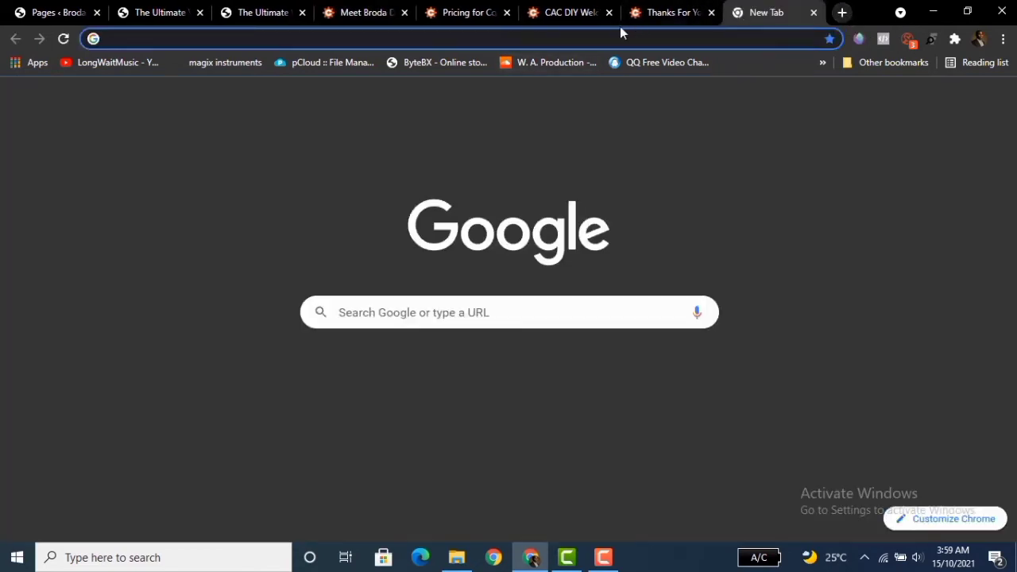
click(530, 37)
text(pos)
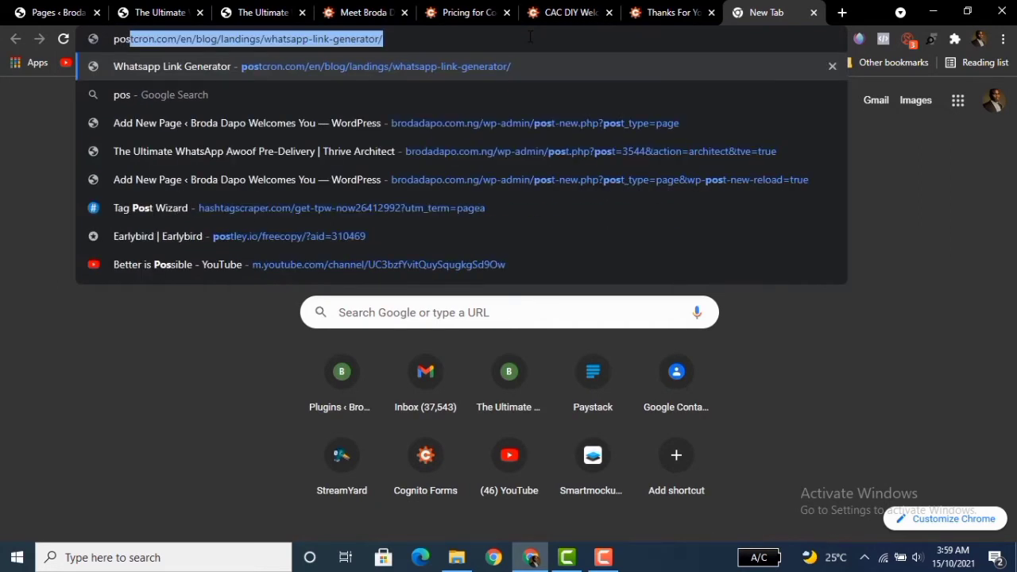
key(Right)
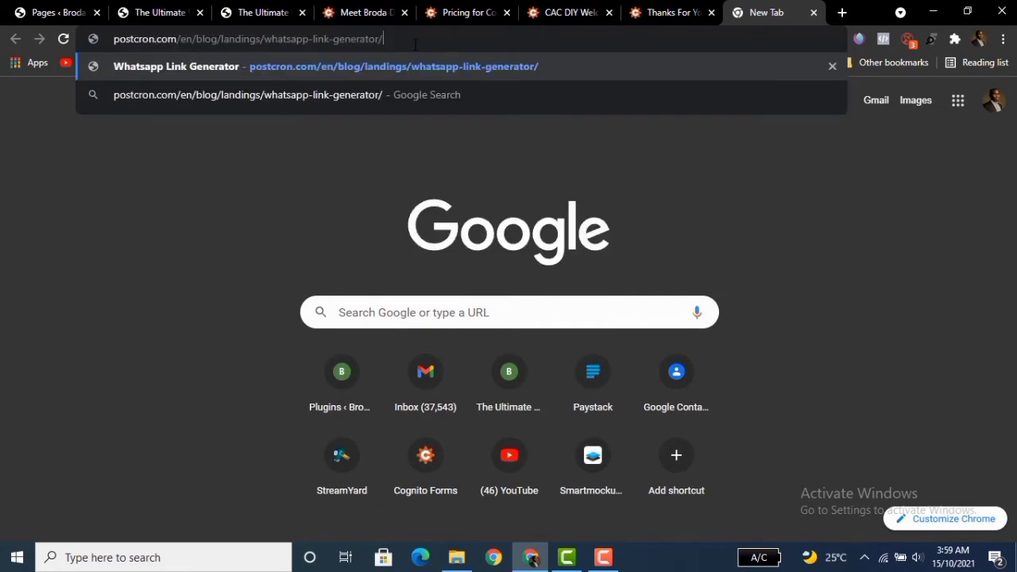
key(BackSpace)
key(BackSpace)
key(BackSpace)
key(BackSpace)
key(BackSpace)
key(BackSpace)
key(BackSpace)
key(BackSpace)
key(BackSpace)
key(BackSpace)
key(BackSpace)
key(BackSpace)
key(BackSpace)
key(BackSpace)
key(BackSpace)
key(BackSpace)
key(BackSpace)
key(BackSpace)
key(BackSpace)
key(BackSpace)
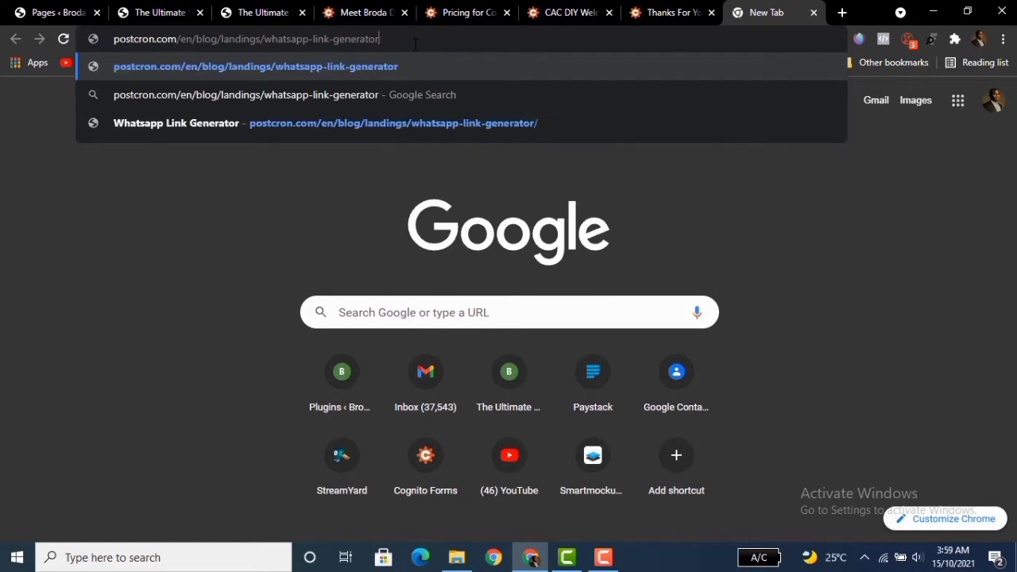
key(BackSpace)
key(BackSpace)
key(BackSpace)
key(BackSpace)
key(BackSpace)
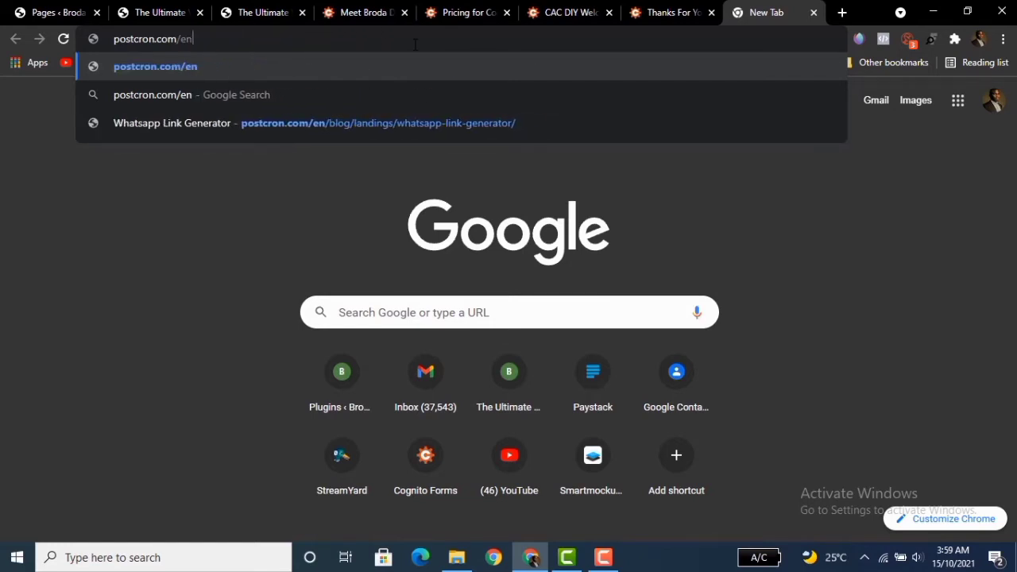
key(Return)
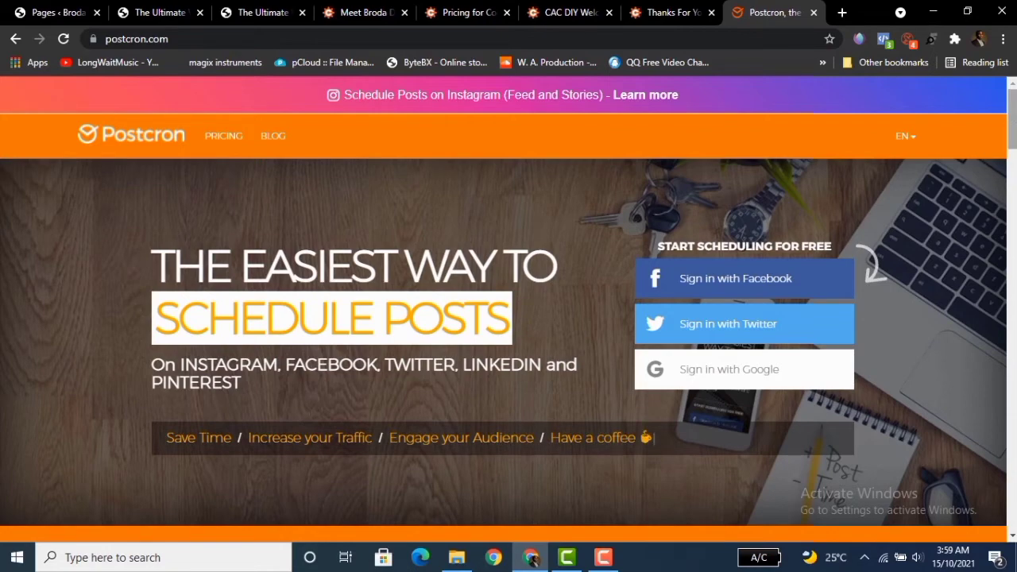
scroll(508, 349, down, 5)
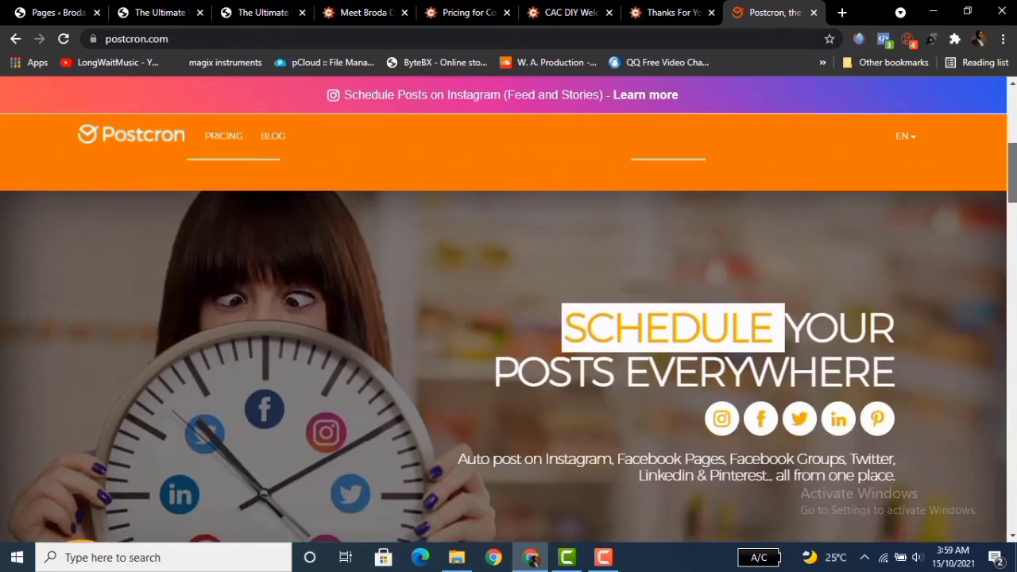
drag(1012, 172, 1009, 113)
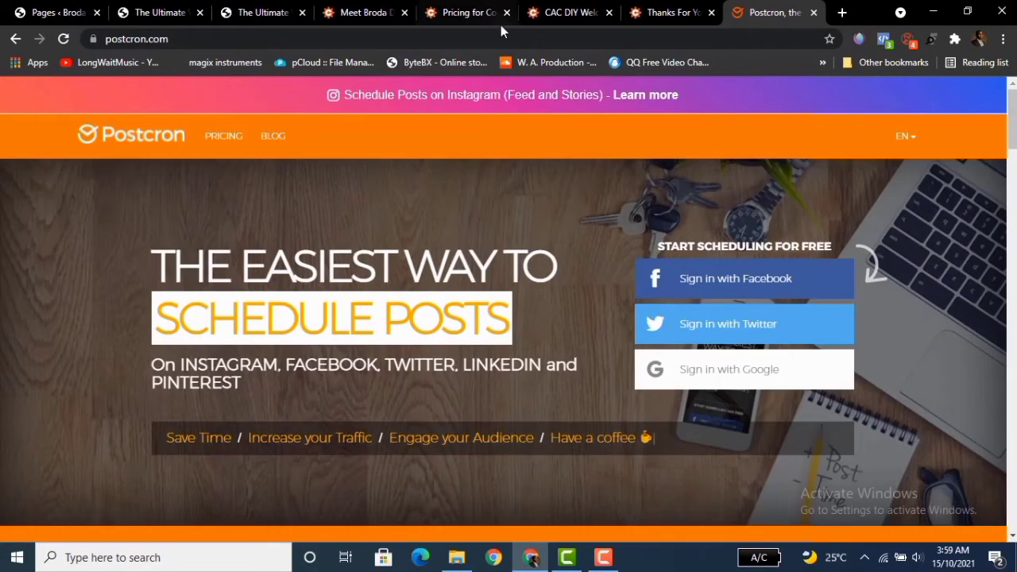
Search Google for the Postcron WhatsApp link generator and open its page.
click(13, 39)
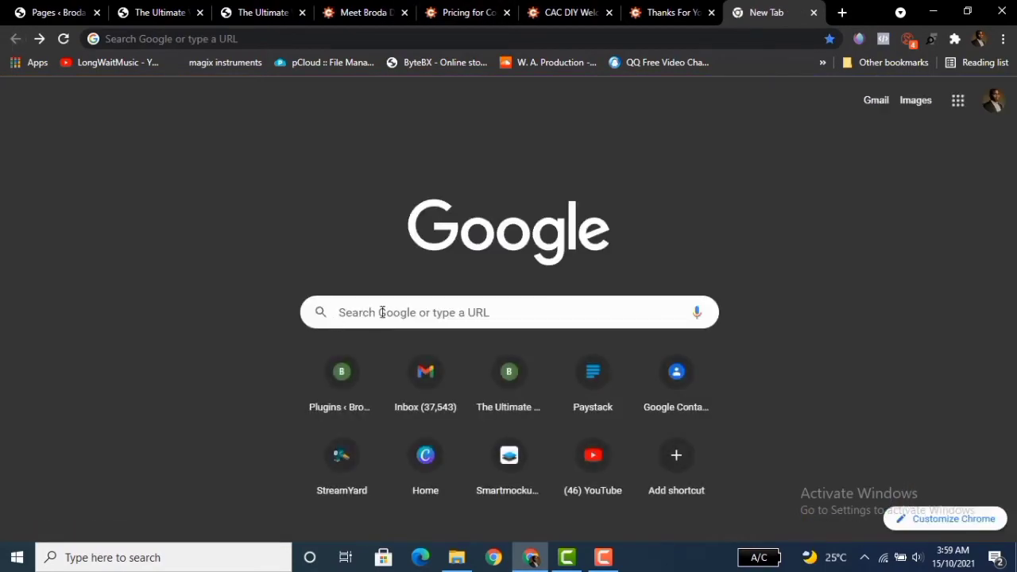
click(382, 312)
text(post)
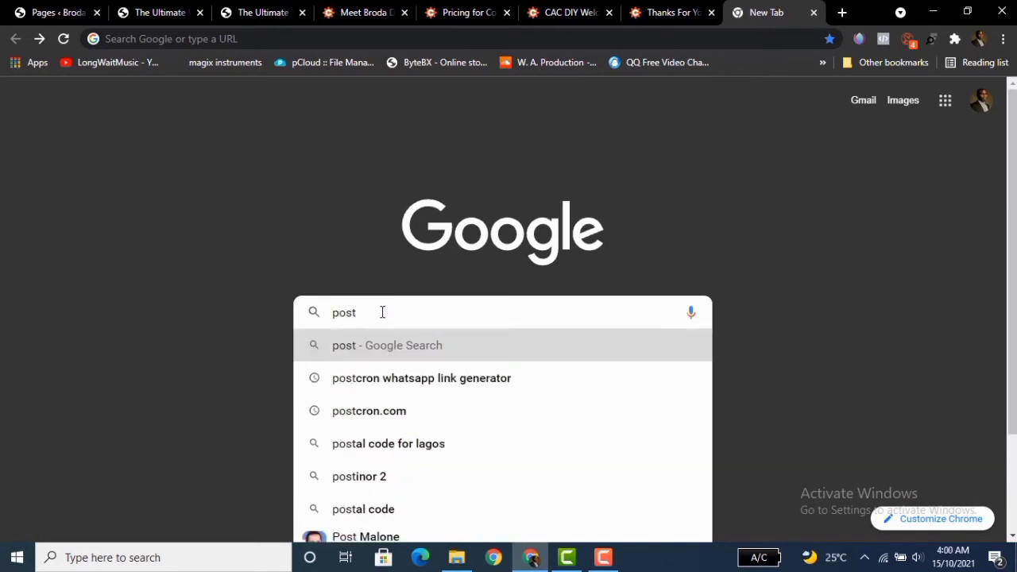
click(397, 380)
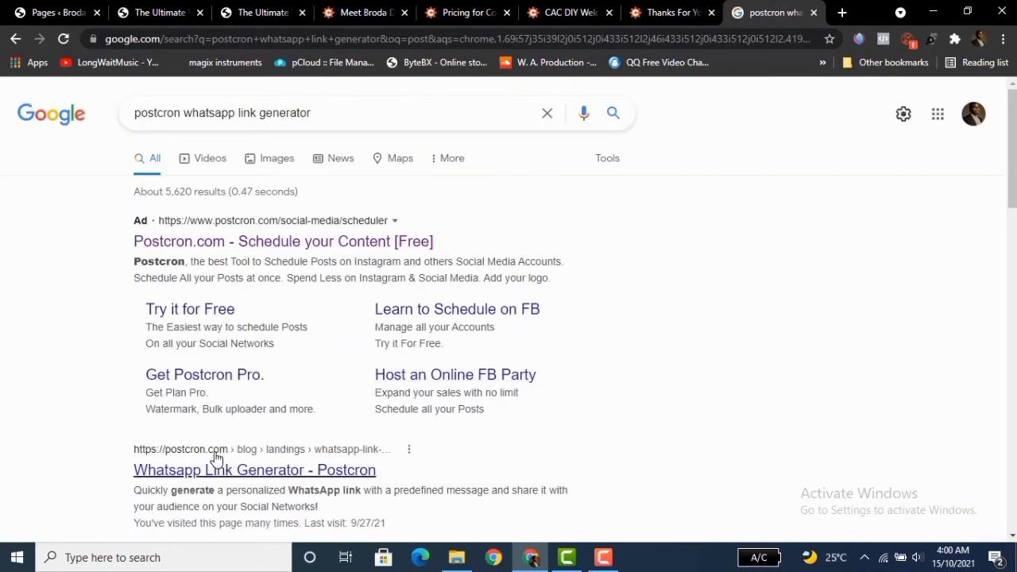
click(239, 468)
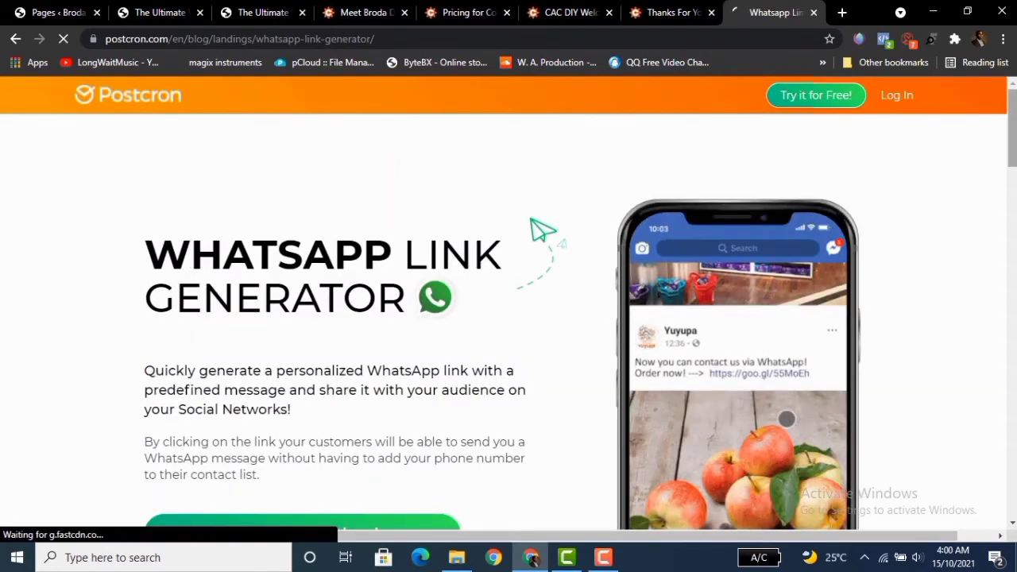
Open the link-creation form and enter the seller's WhatsApp phone number with its country code.
scroll(1015, 132, down, 2)
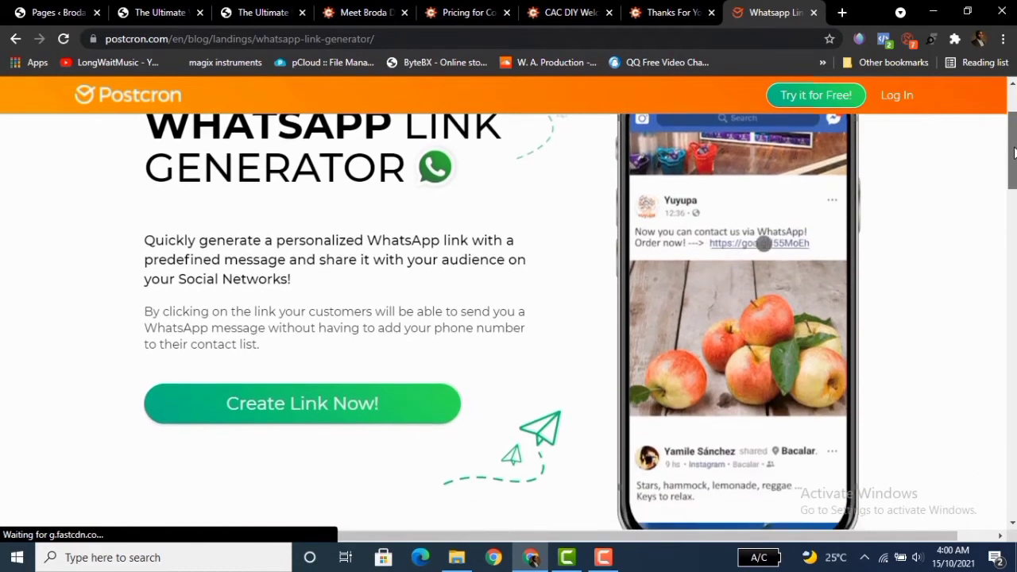
click(279, 393)
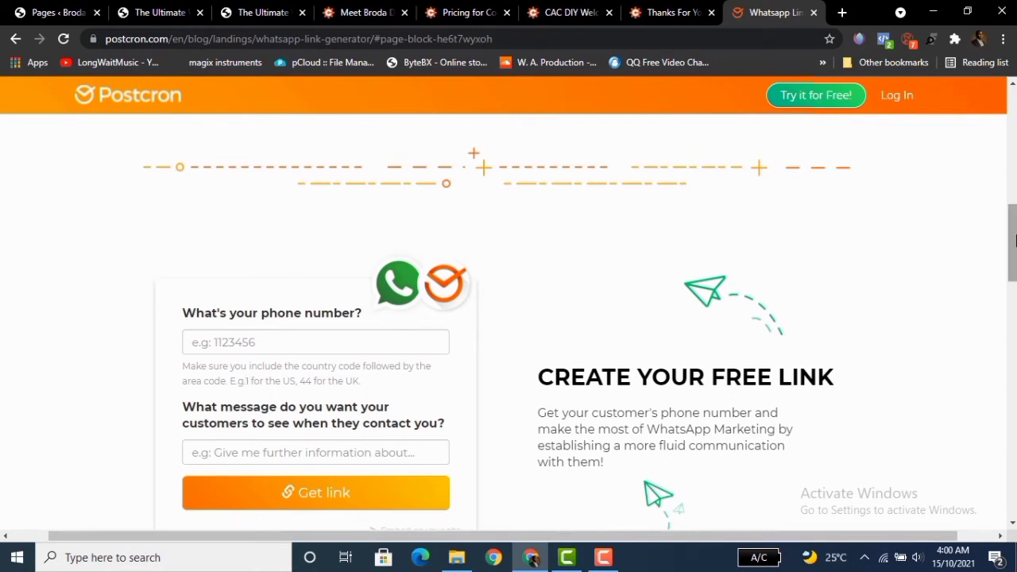
scroll(1014, 246, down, 1)
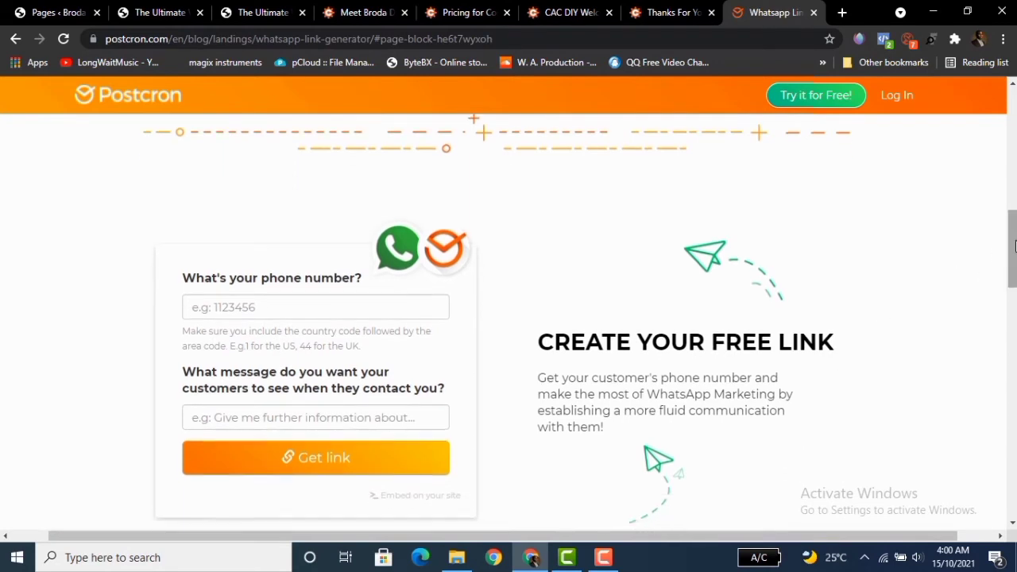
click(237, 306)
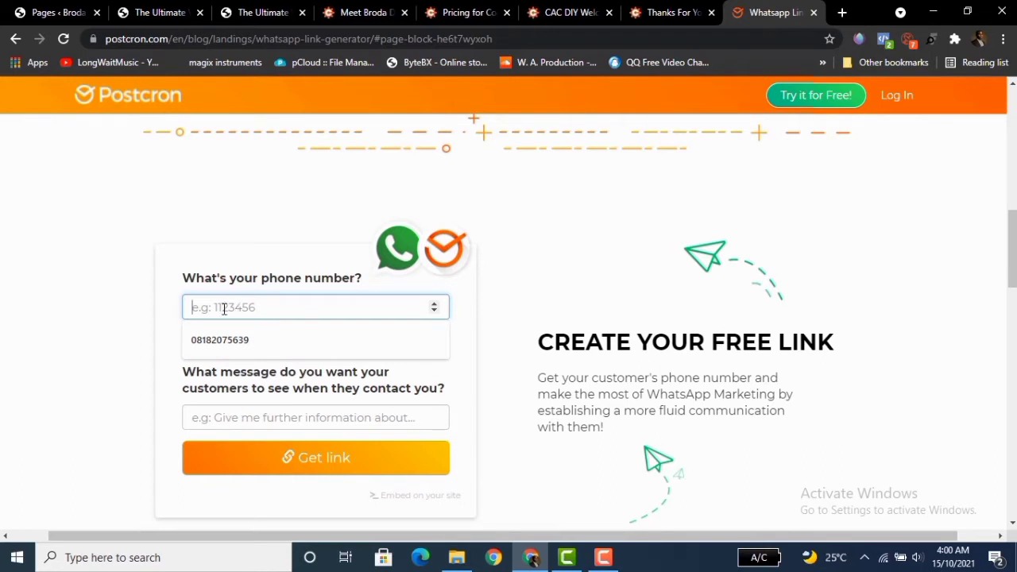
click(77, 375)
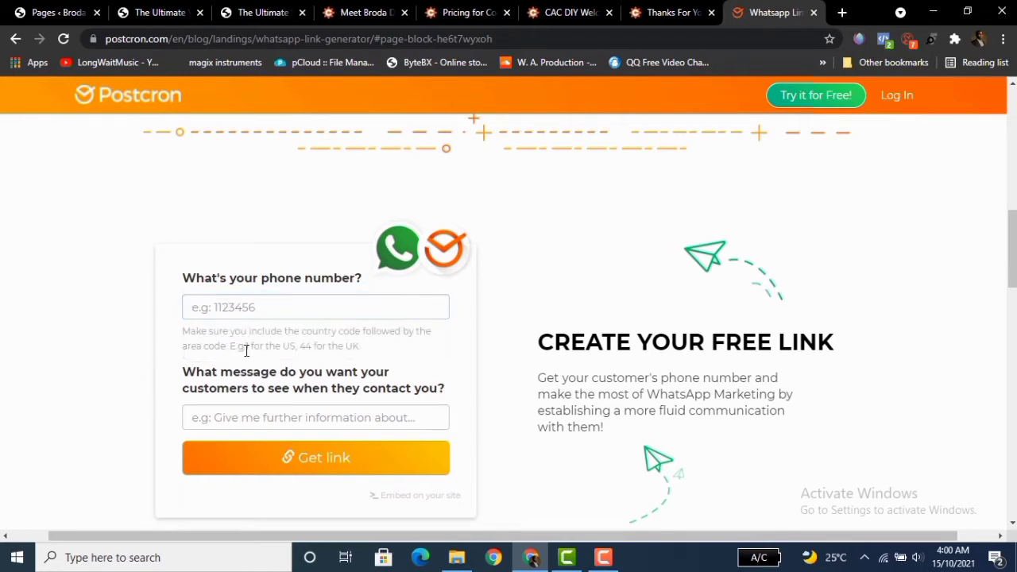
click(232, 304)
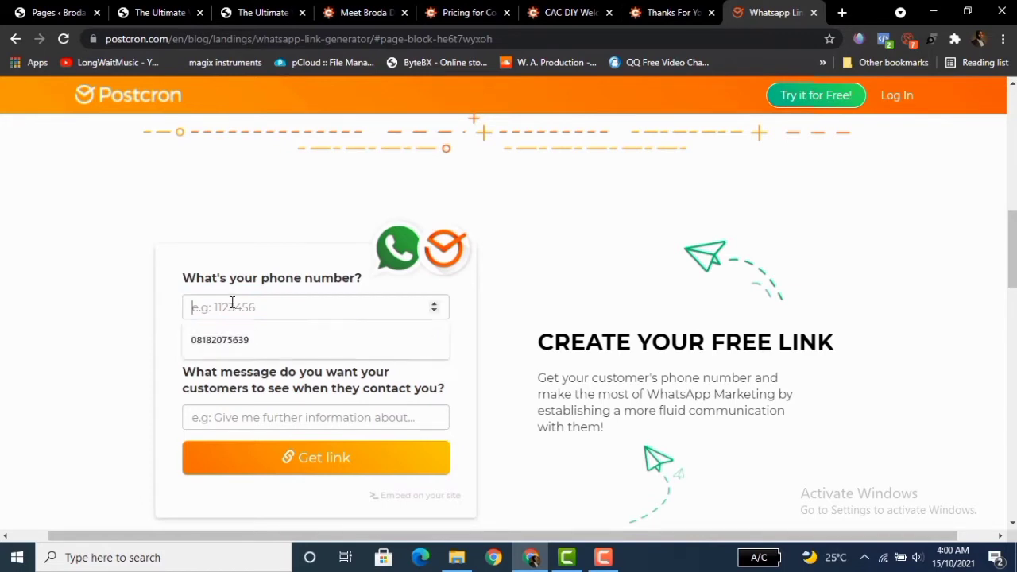
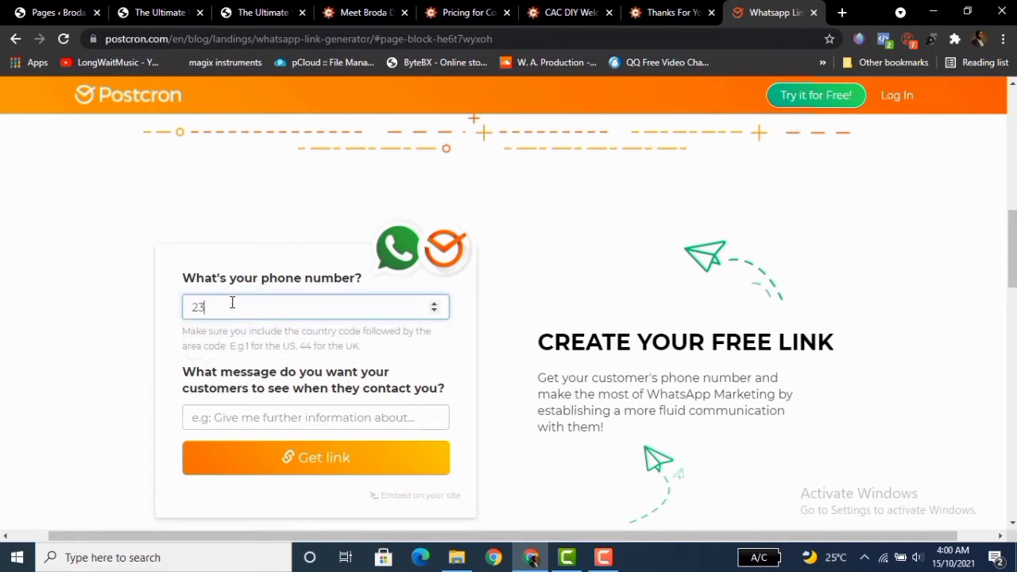
Enter the predefined message greeting the seller and saying "I'm here to claim my free gift".
click(250, 420)
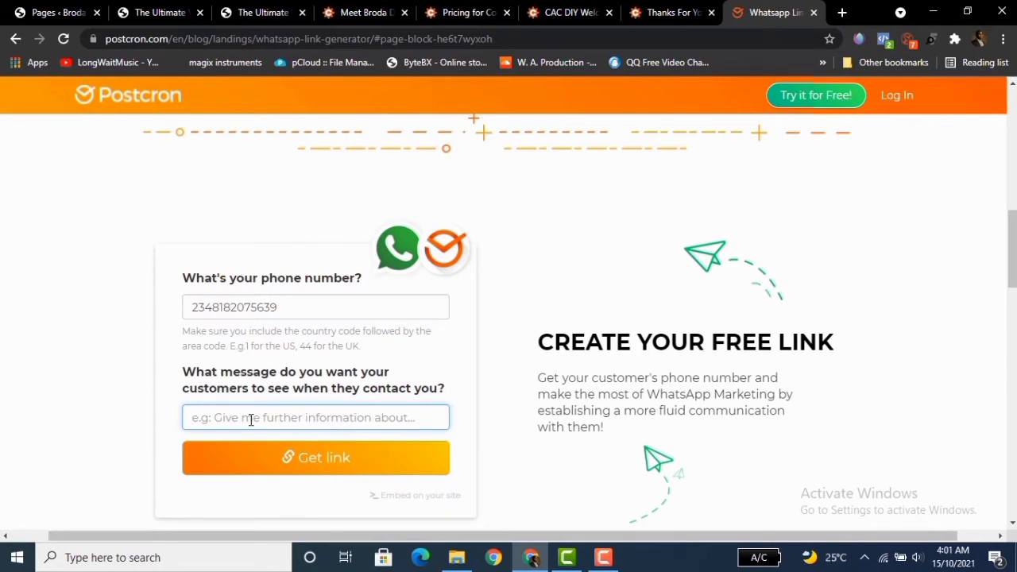
text(He)
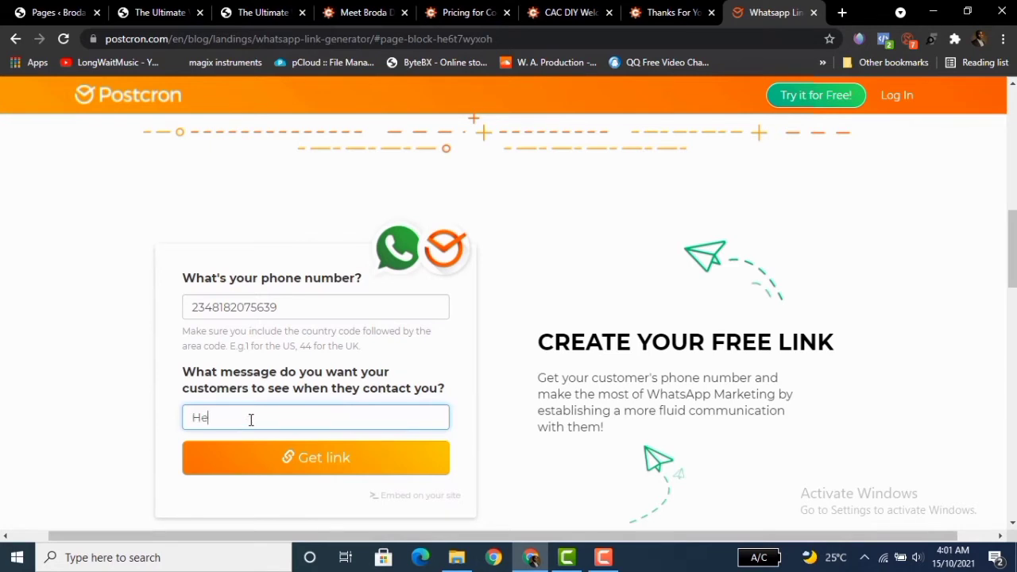
text(llo Broda Da)
text(po)
text(, Im)
text(=)
key(BackSpace)
key(BackSpace)
text('m here to claim)
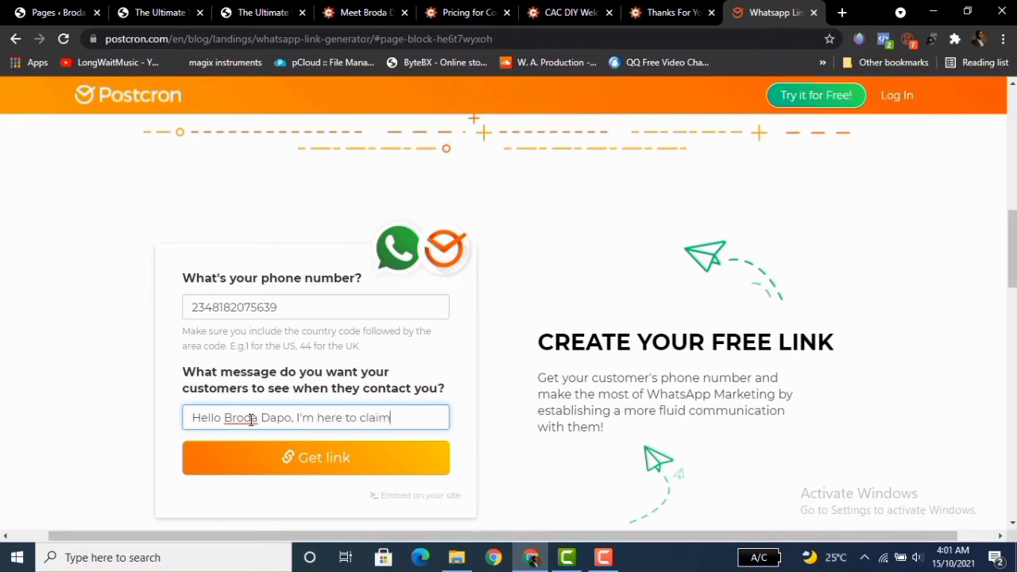
text( my free gift)
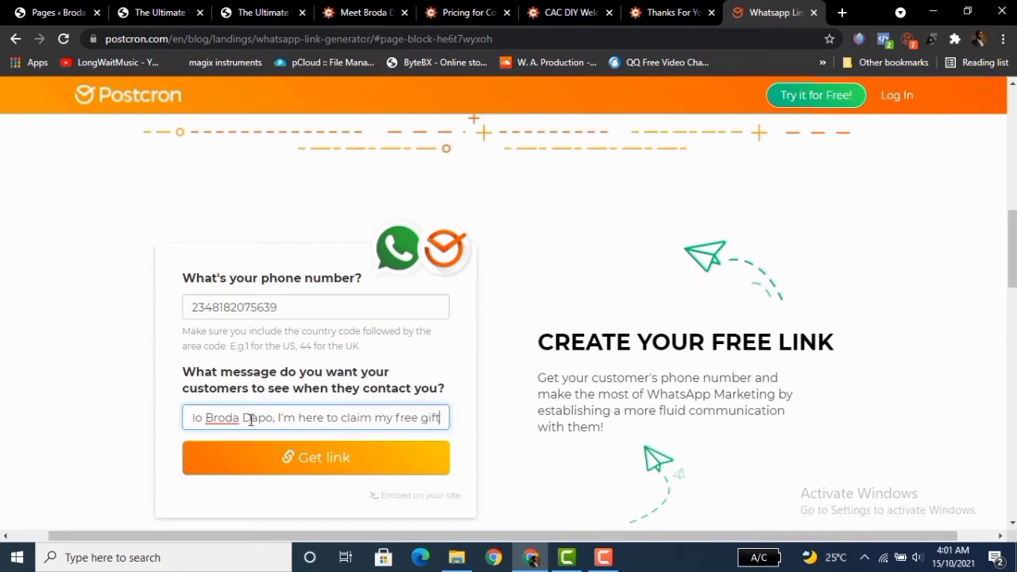
Generate the WhatsApp link and copy it.
click(292, 465)
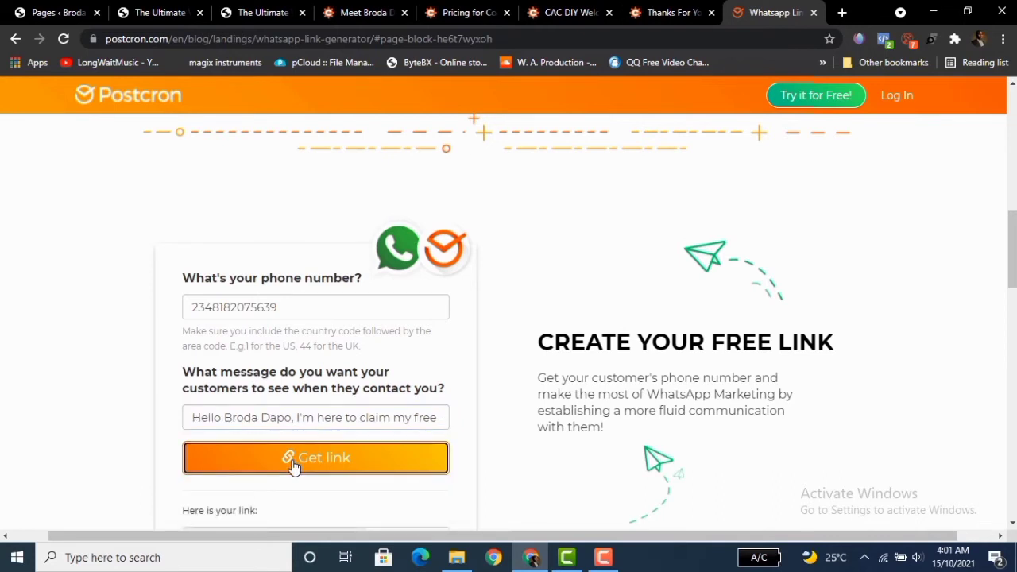
drag(1012, 248, 1011, 299)
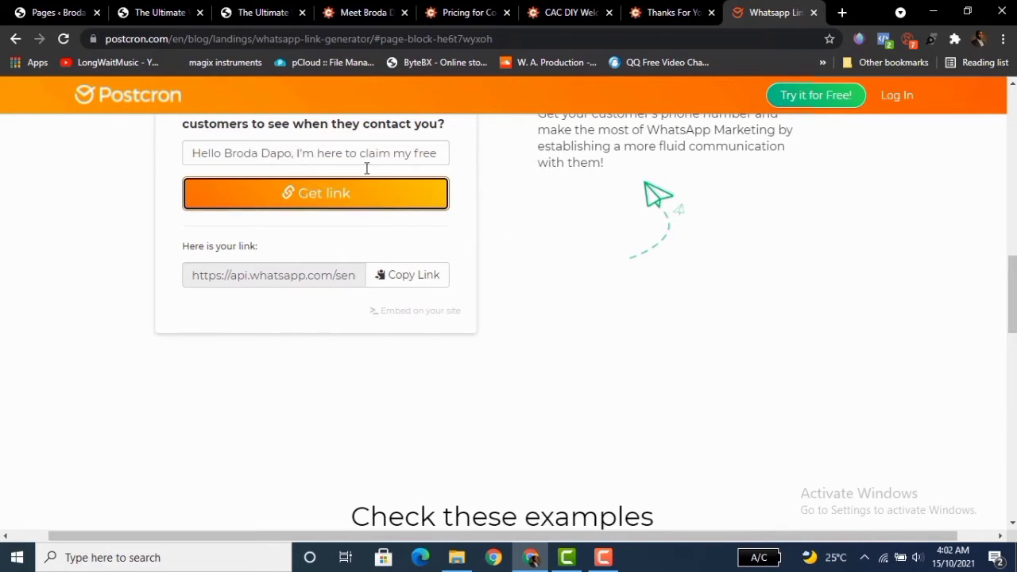
click(406, 278)
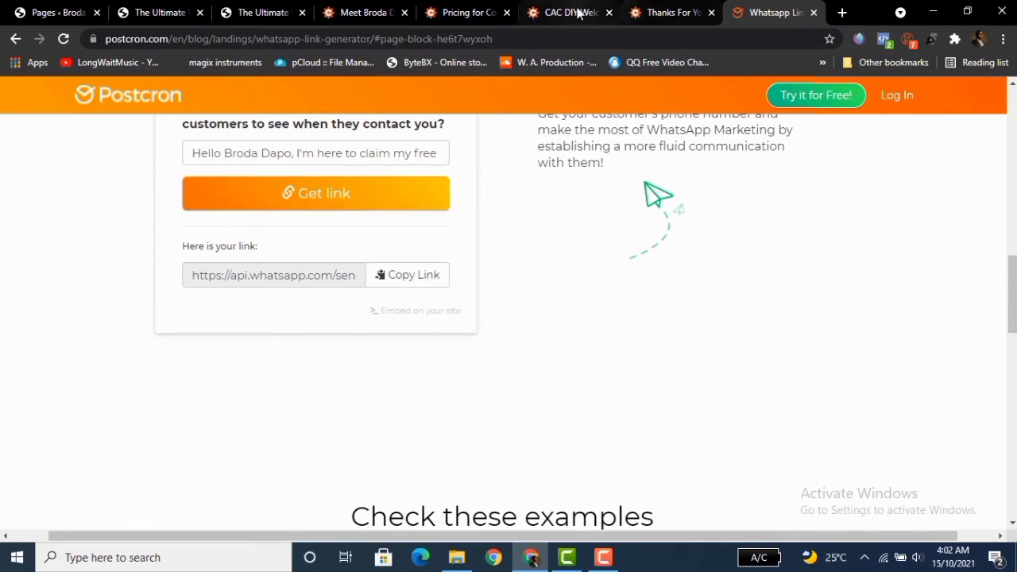
Replace the form's redirect URL with the copied WhatsApp link.
click(367, 13)
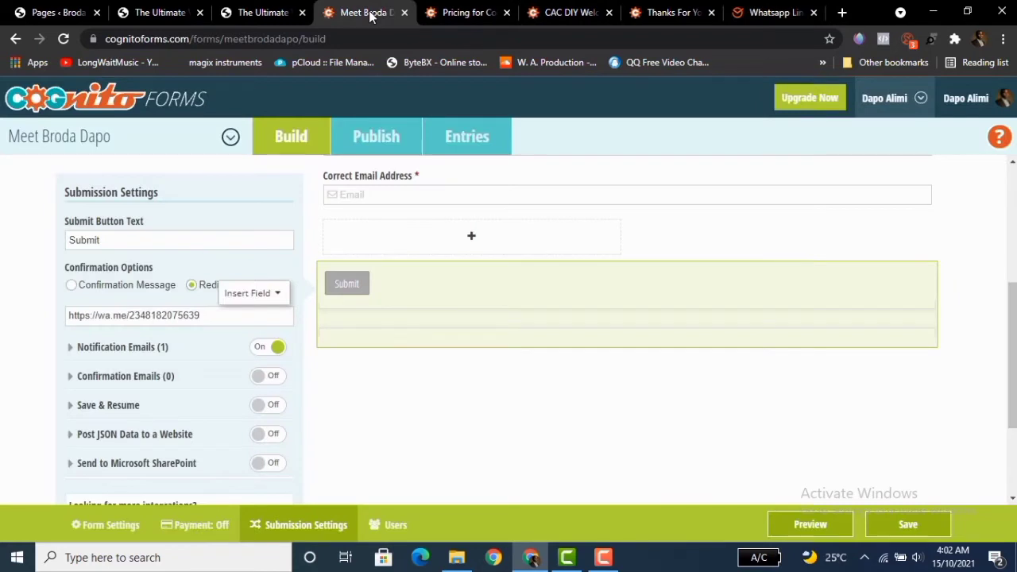
triple_click(202, 315)
key(BackSpace)
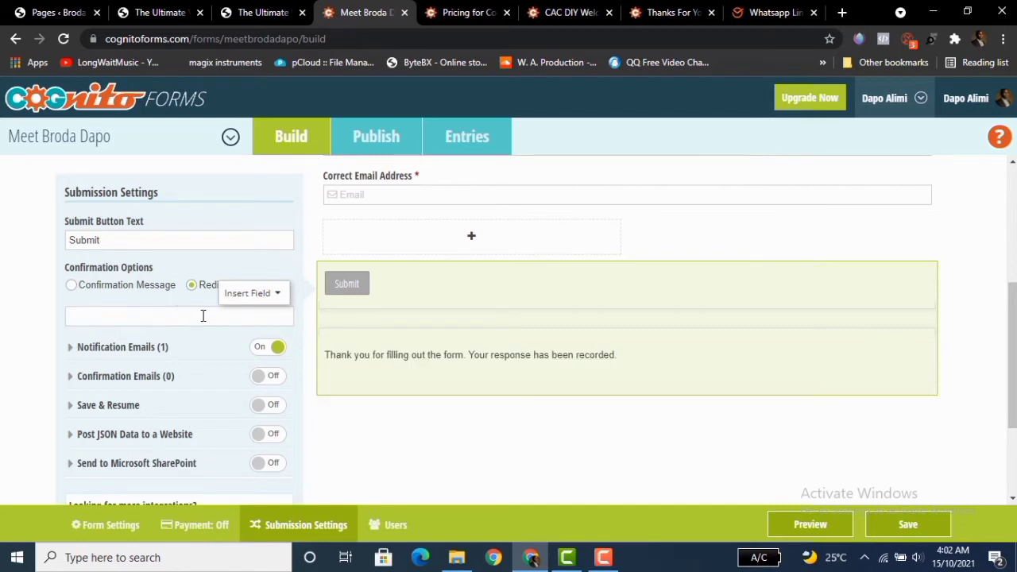
key(ctrl+v)
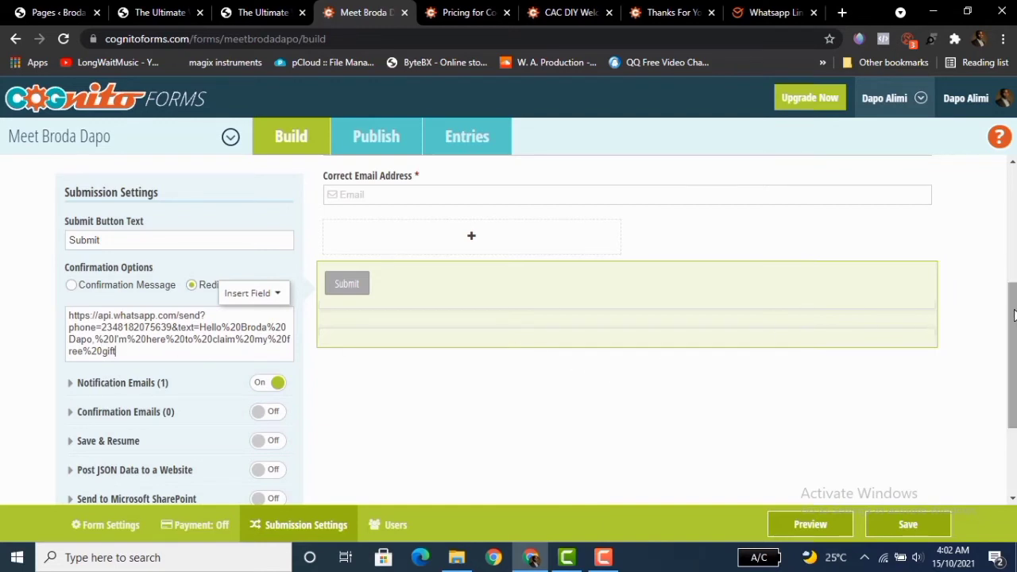
Switch off the form's notification emails.
scroll(1015, 322, down, 1)
drag(1014, 324, 1015, 332)
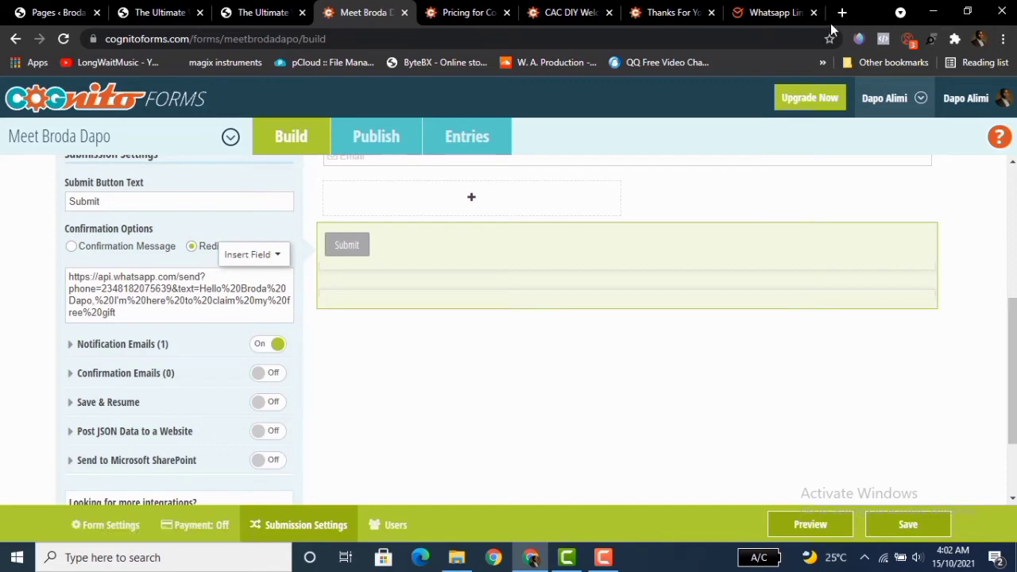
click(783, 15)
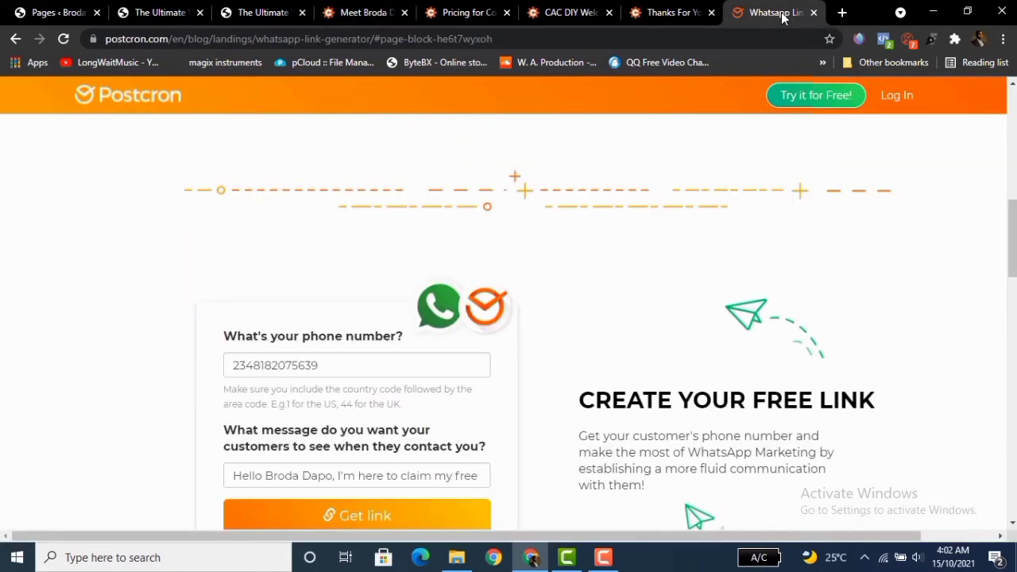
click(359, 14)
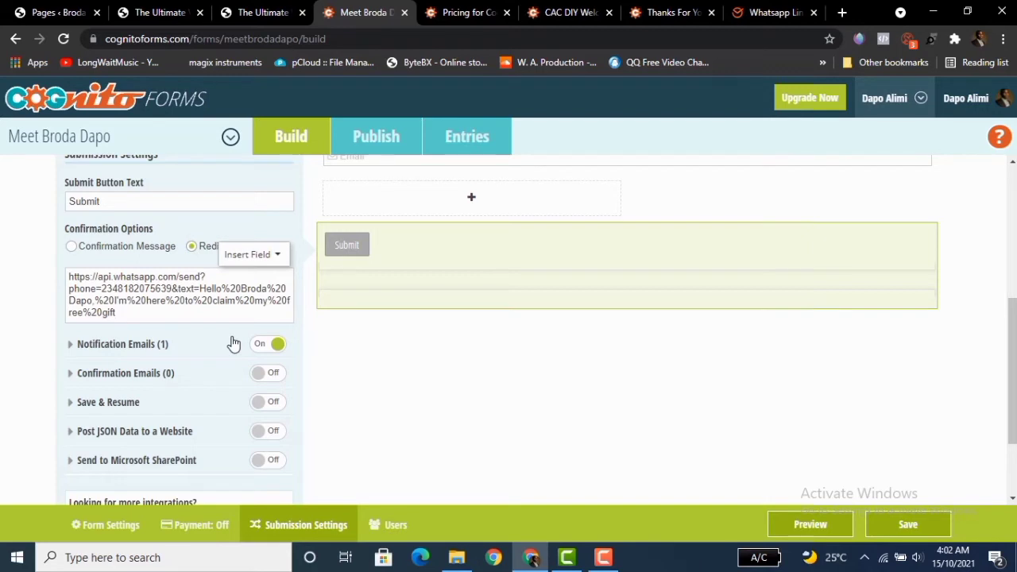
click(271, 346)
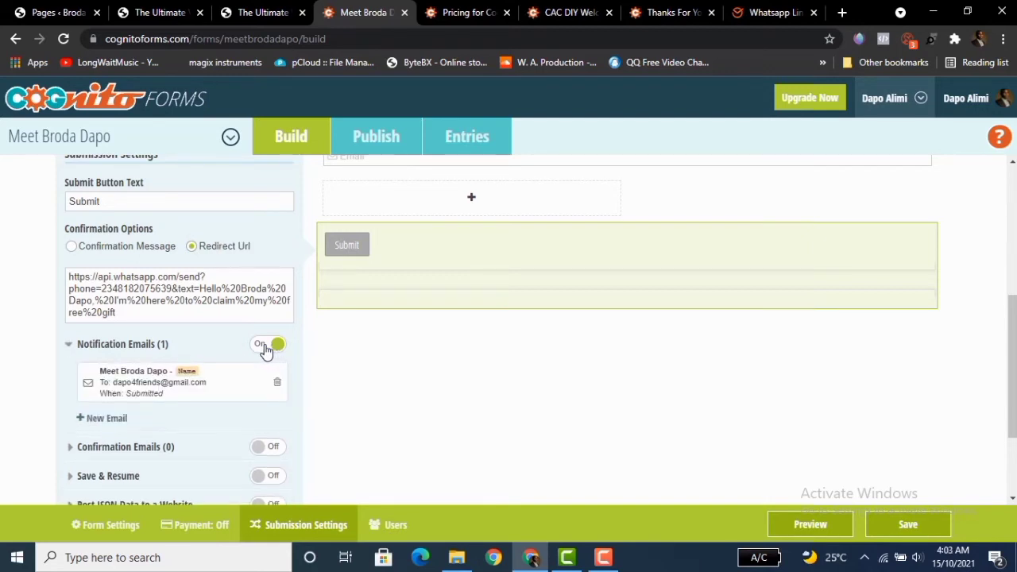
click(266, 346)
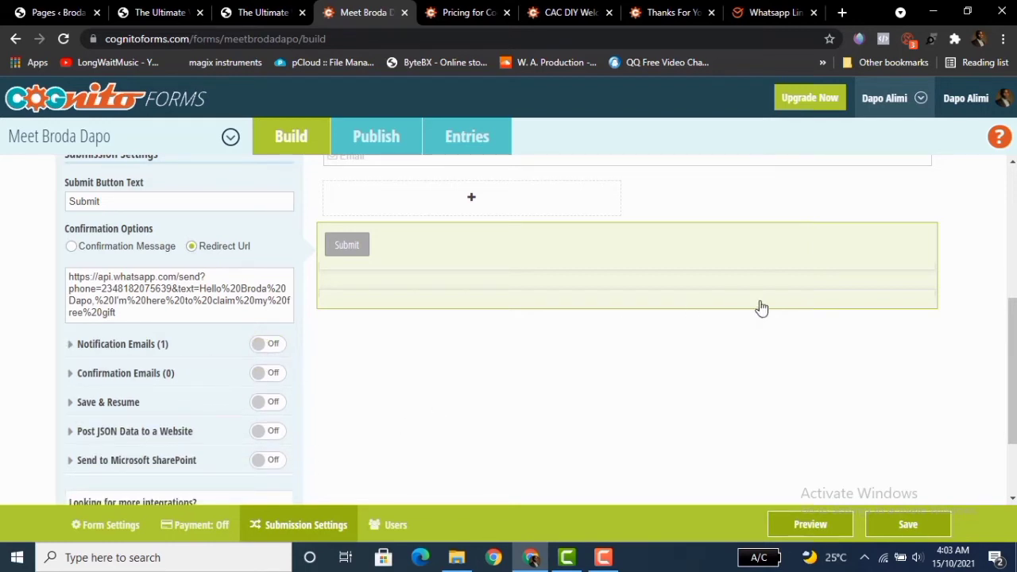
Save the form.
drag(1013, 371, 1013, 400)
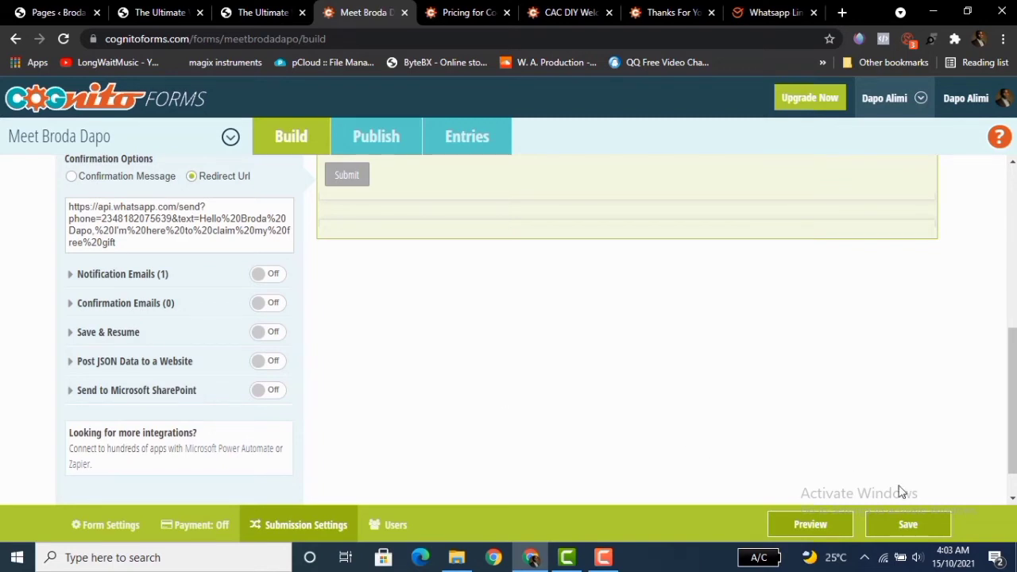
scroll(1009, 433, down, 1)
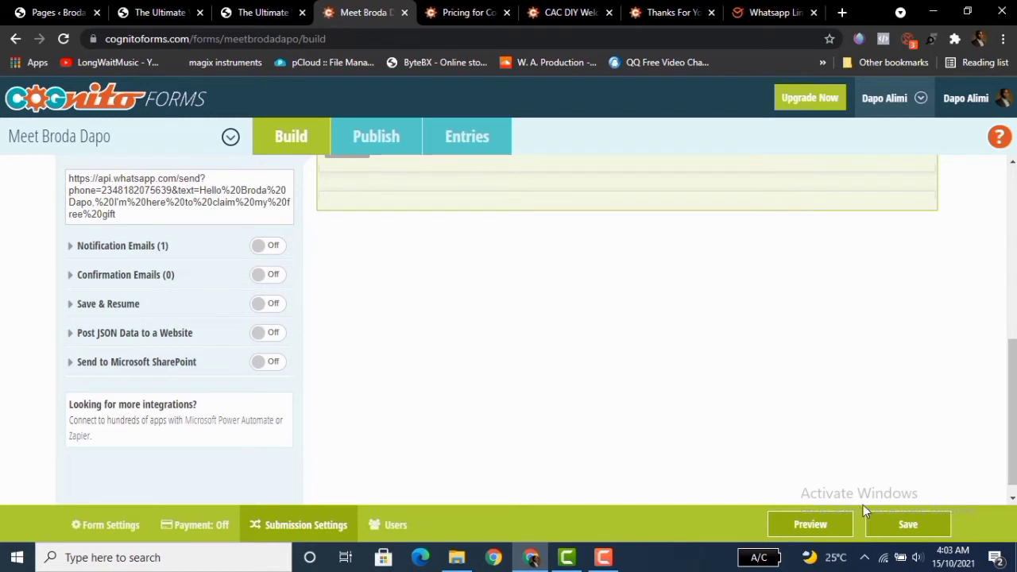
click(891, 525)
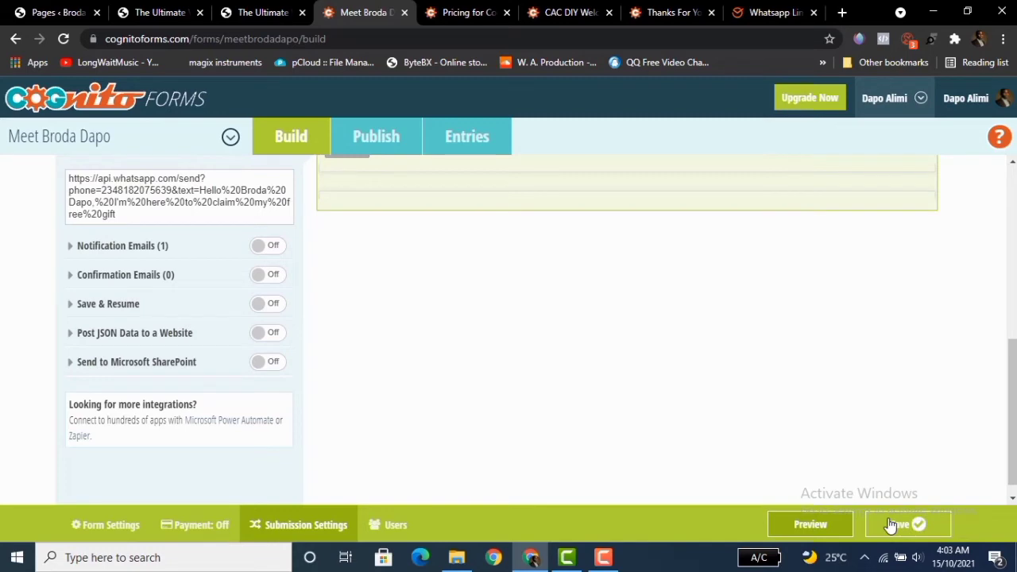
Preview the form, autofill the name, phone and email fields with saved details, and submit it to test the redirect.
drag(1012, 423, 1014, 389)
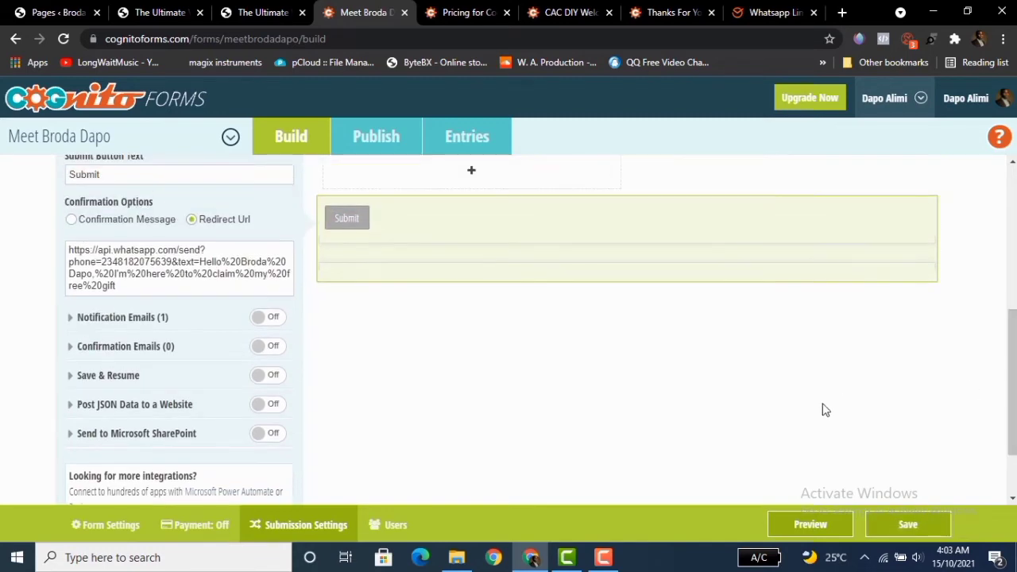
click(806, 526)
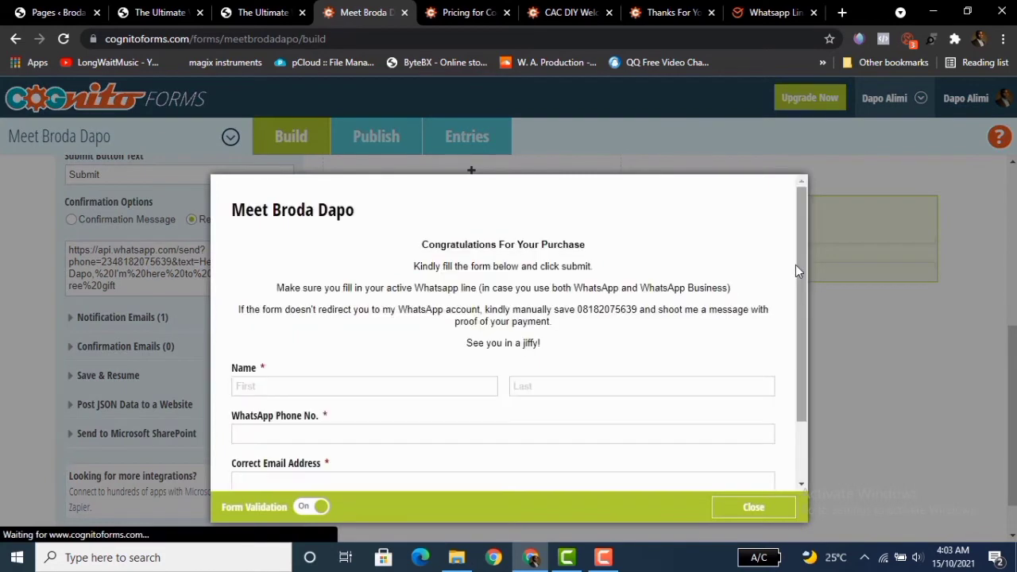
drag(799, 254, 803, 343)
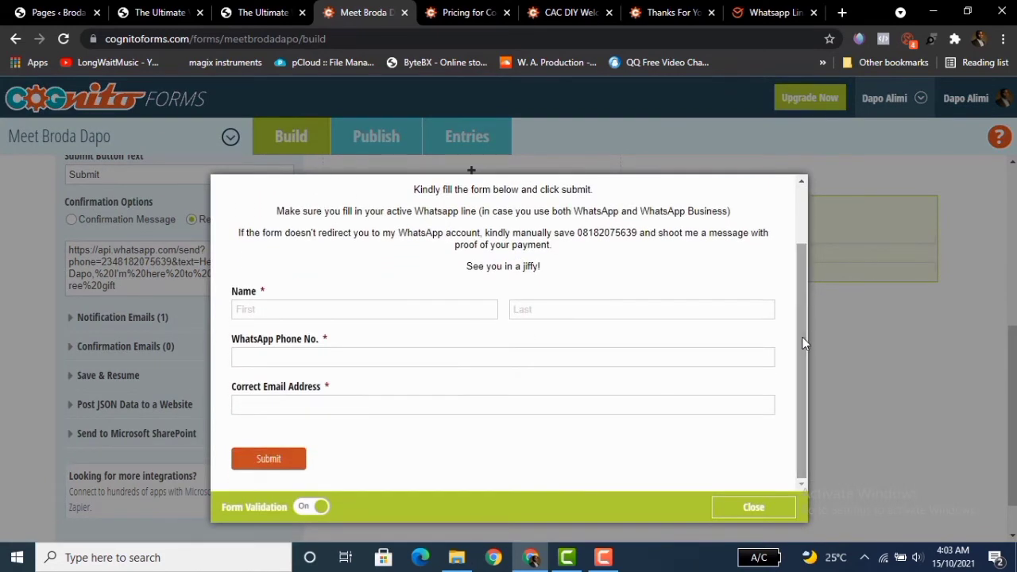
click(288, 308)
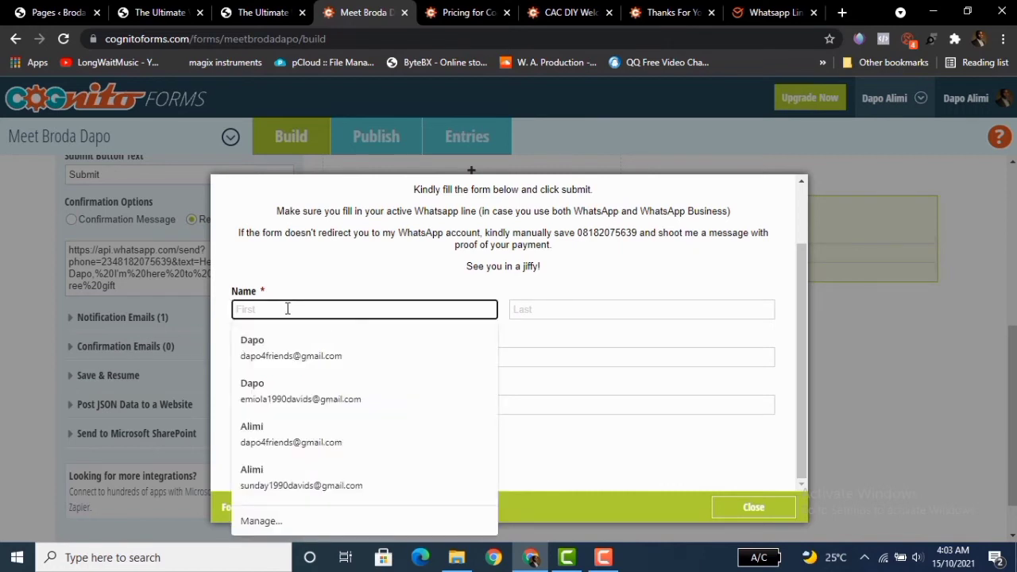
click(280, 365)
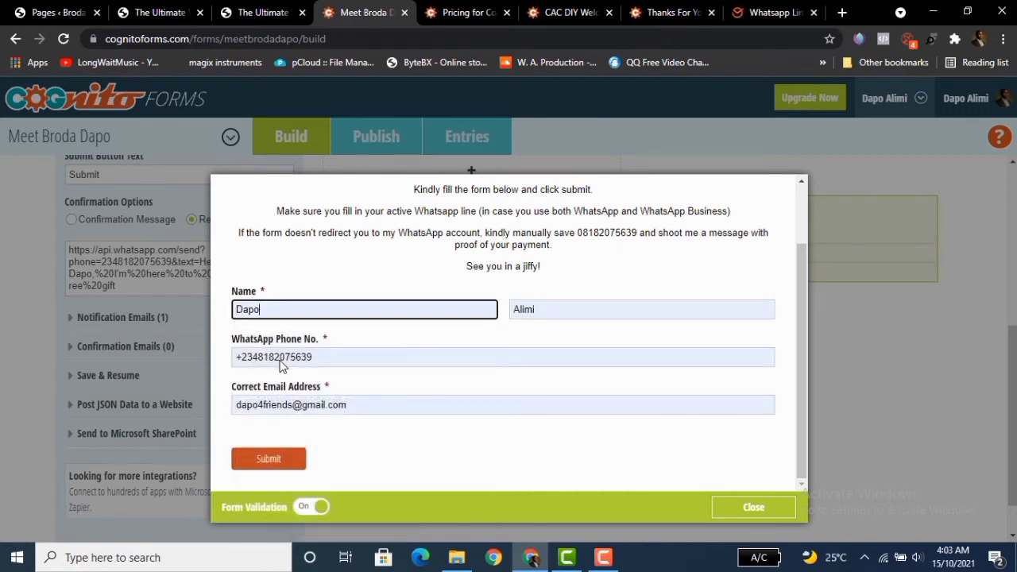
click(295, 459)
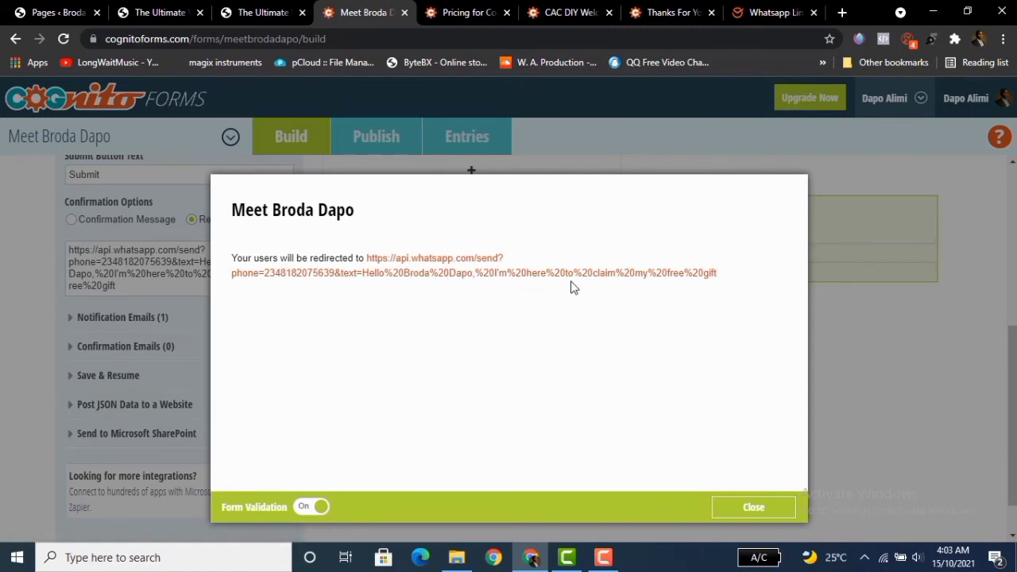
Close the preview and review the form settings and submission settings.
click(753, 508)
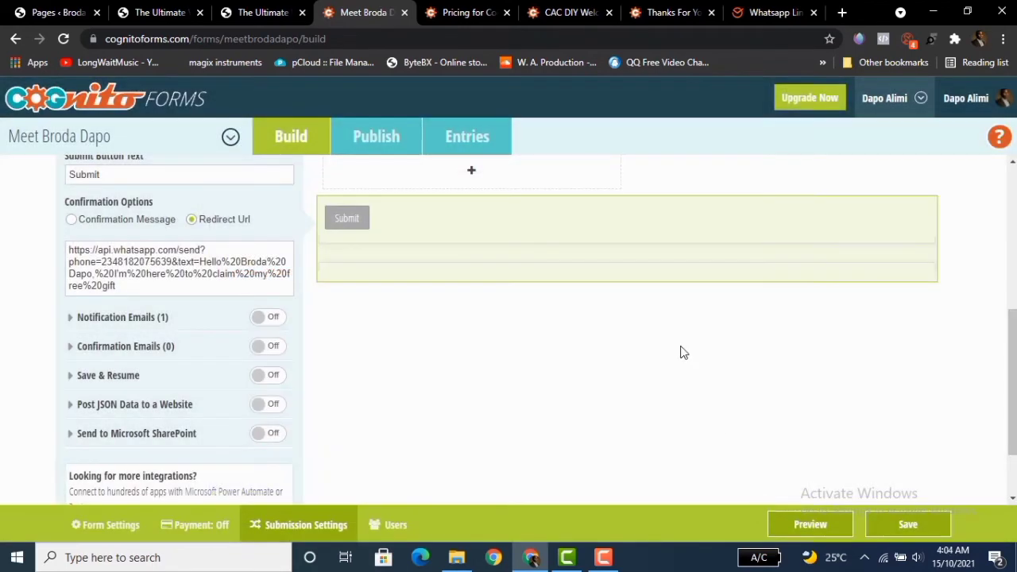
drag(1012, 381, 1007, 330)
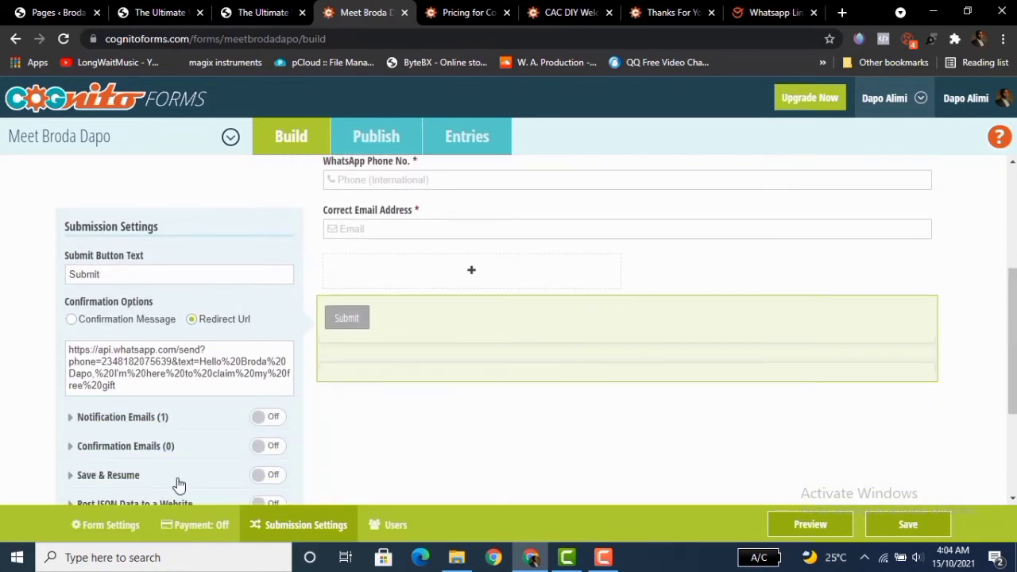
click(114, 525)
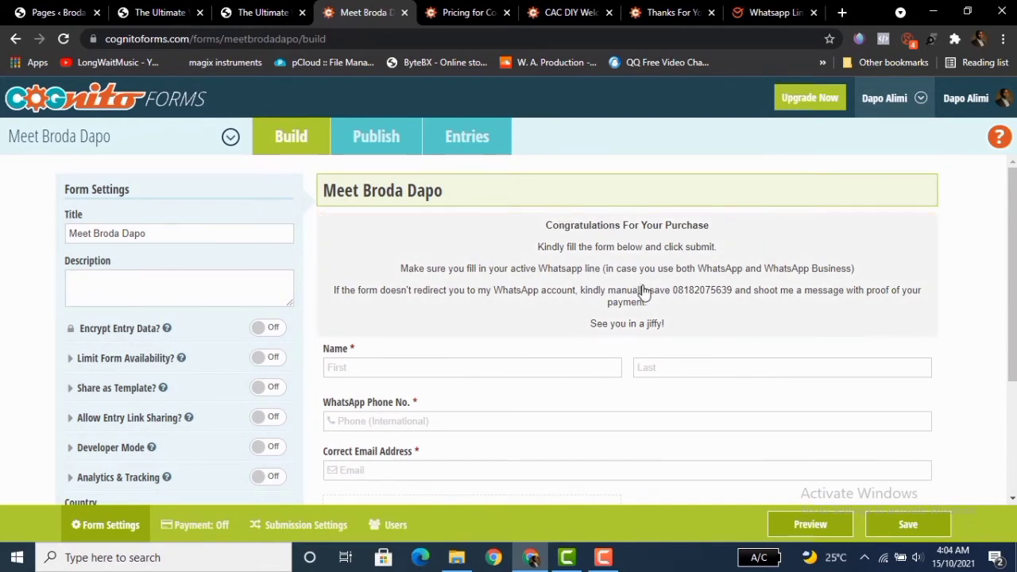
drag(1013, 269, 1014, 334)
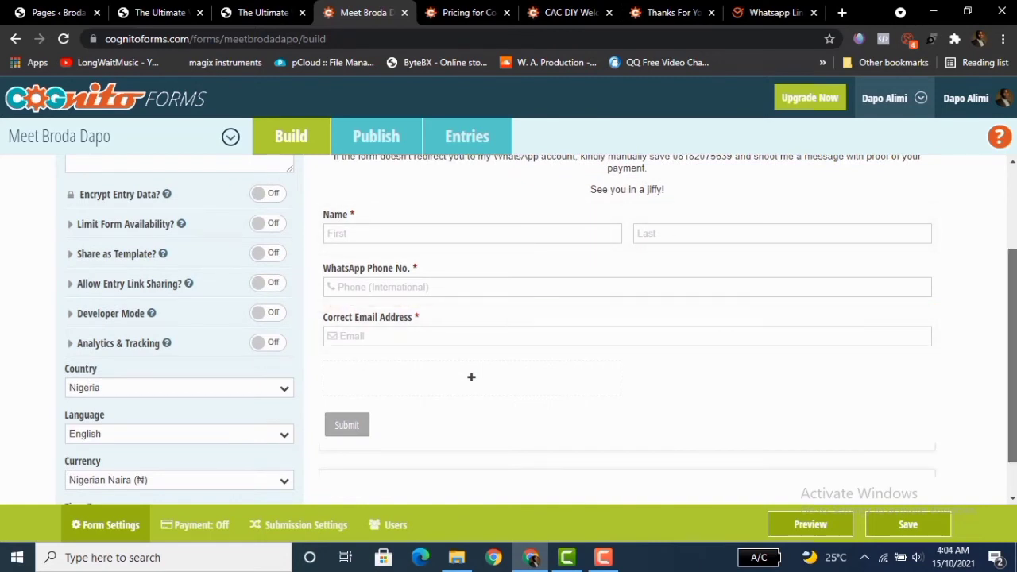
drag(1015, 319, 1014, 351)
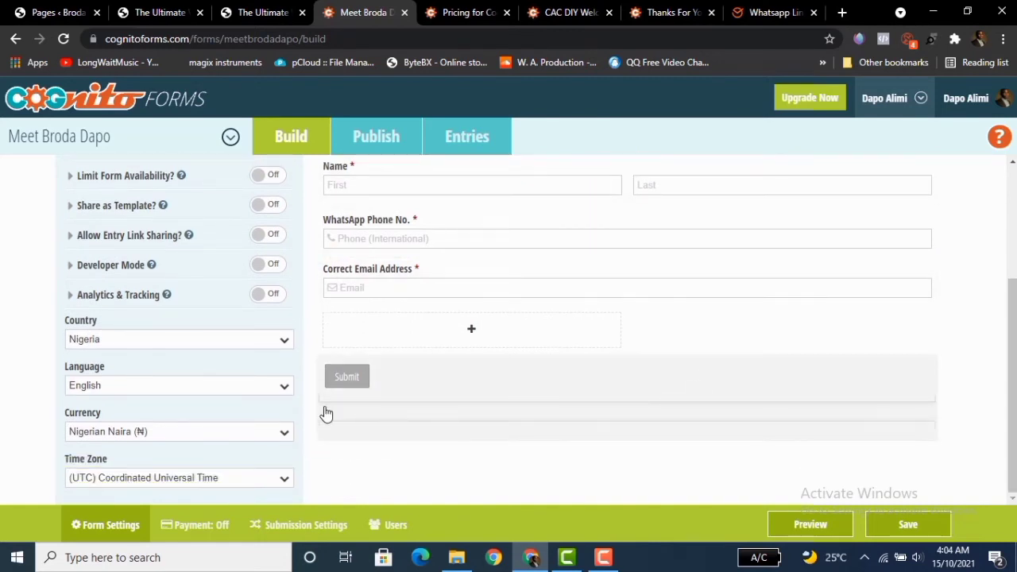
click(302, 526)
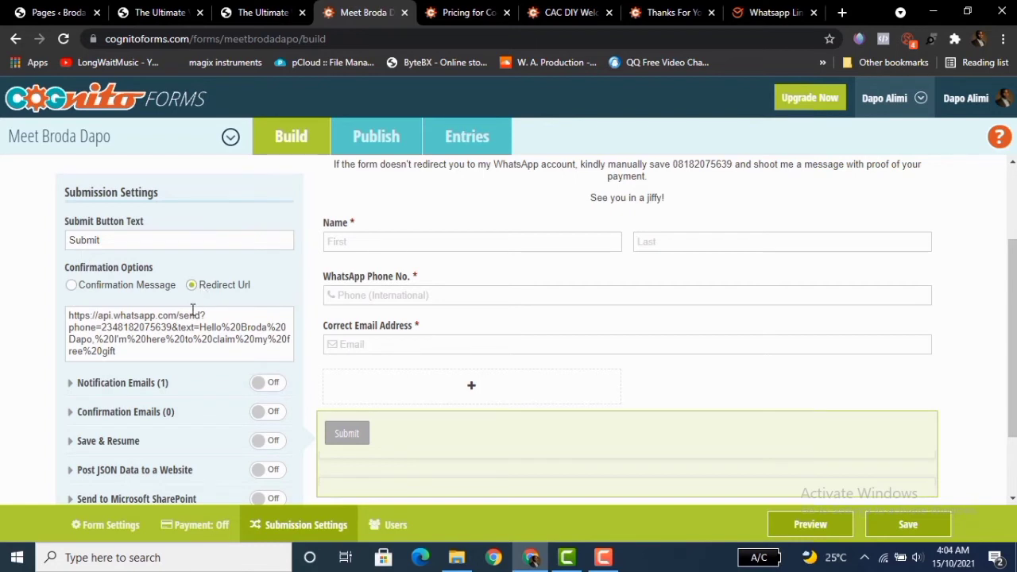
Copy the form's public share link from the publish page and paste it into a new browser tab's address bar.
click(781, 18)
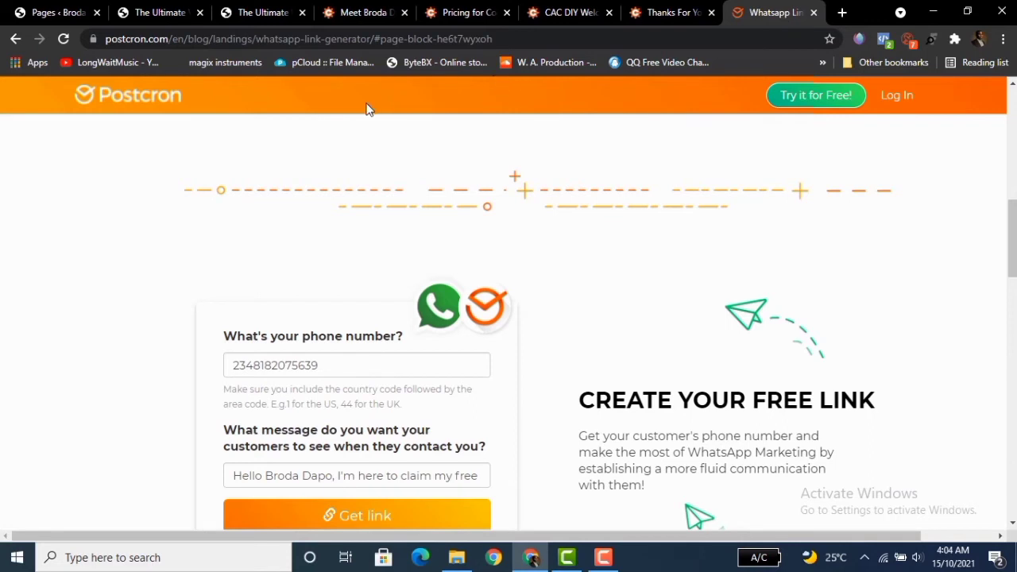
click(347, 16)
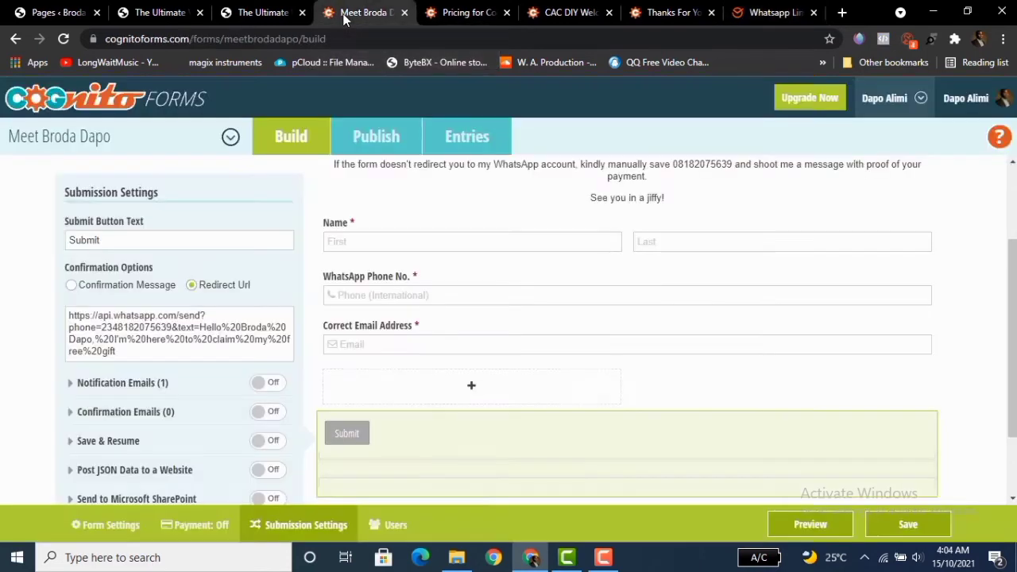
click(101, 334)
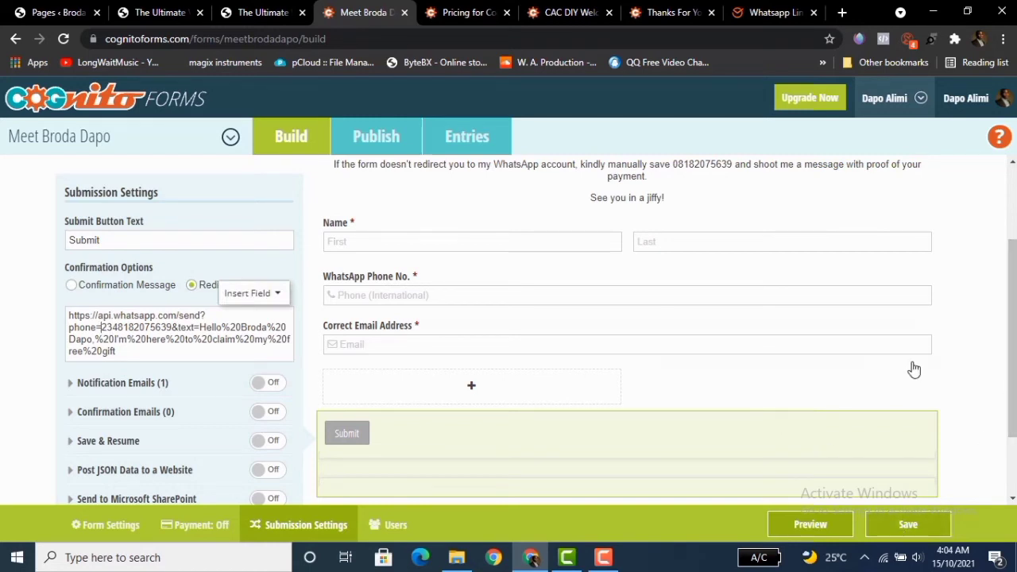
click(378, 139)
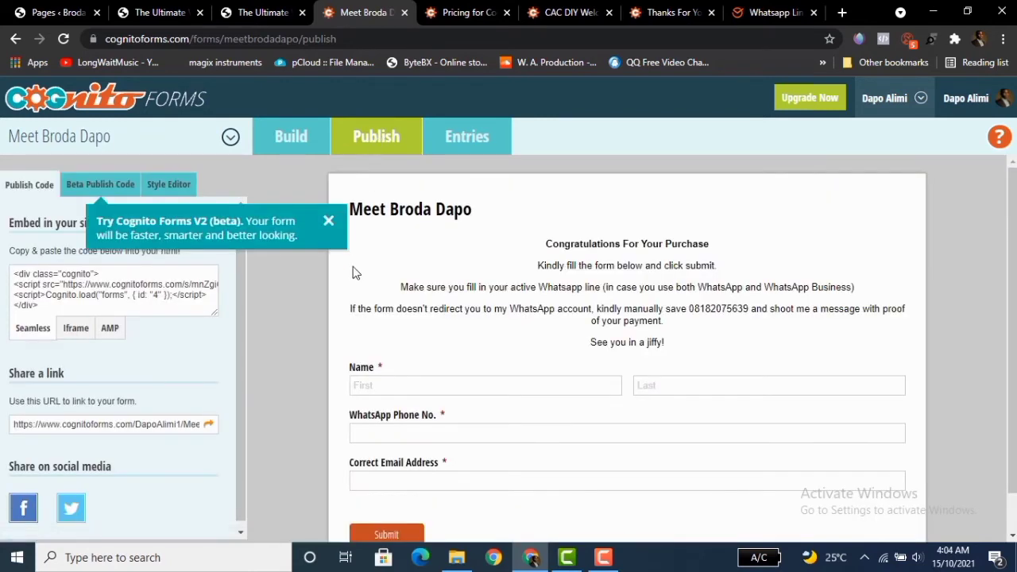
click(330, 224)
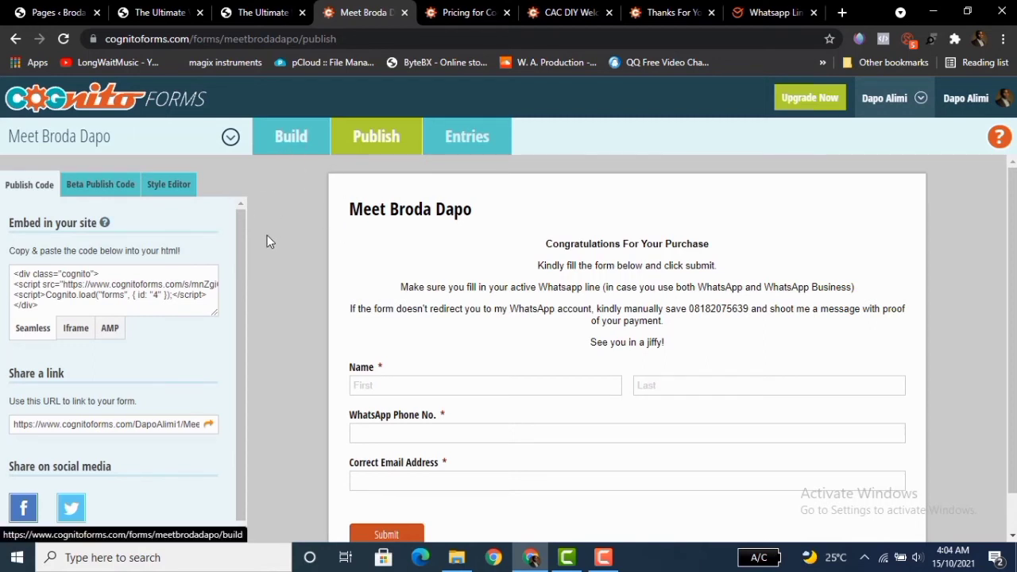
drag(244, 230, 236, 274)
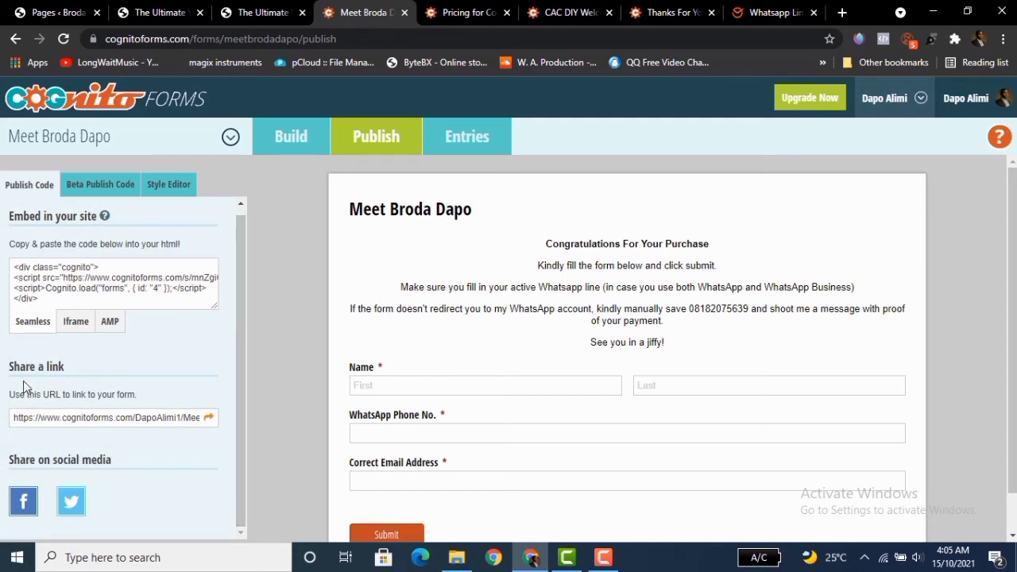
click(144, 417)
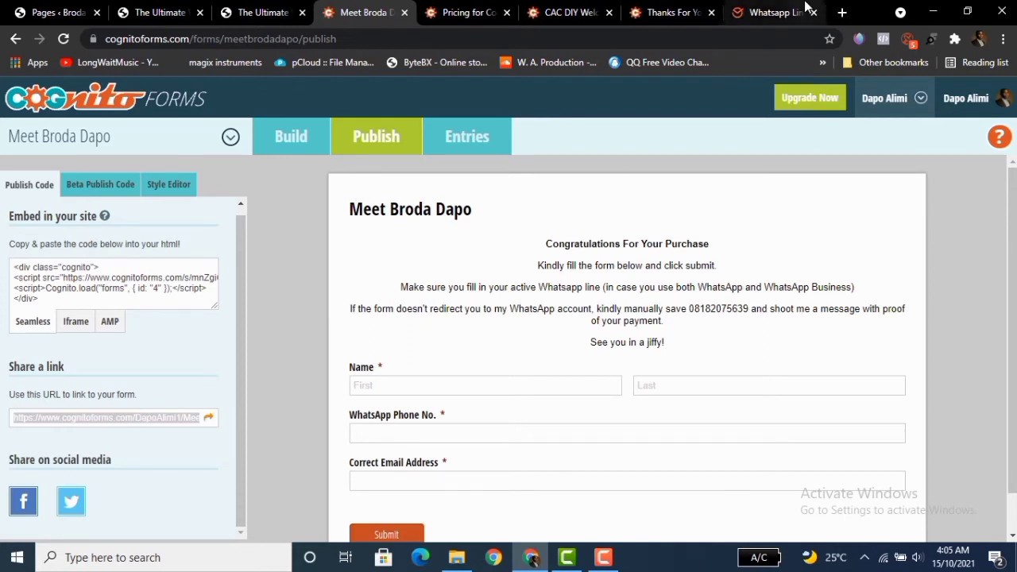
click(840, 13)
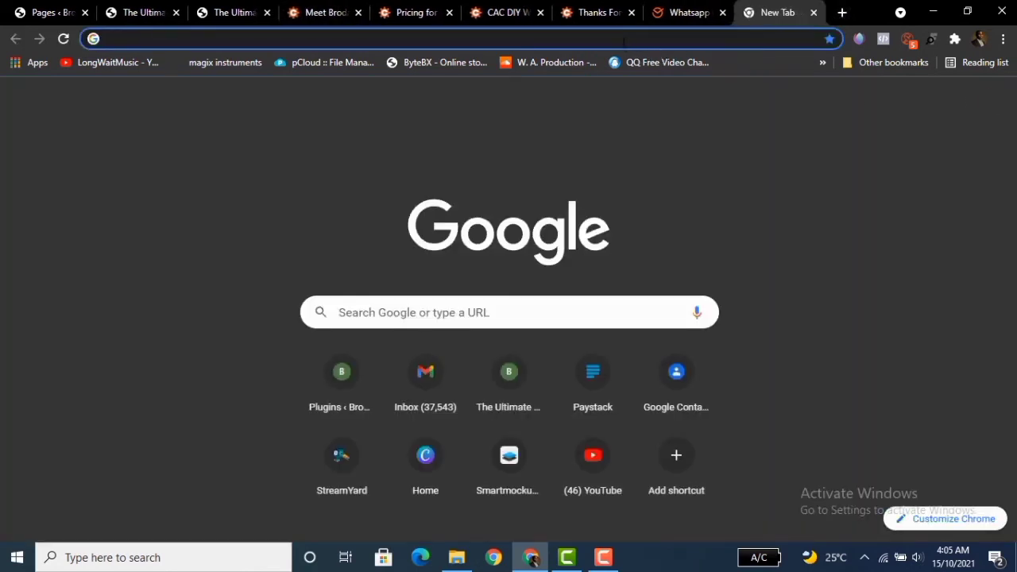
click(622, 38)
key(ctrl+v)
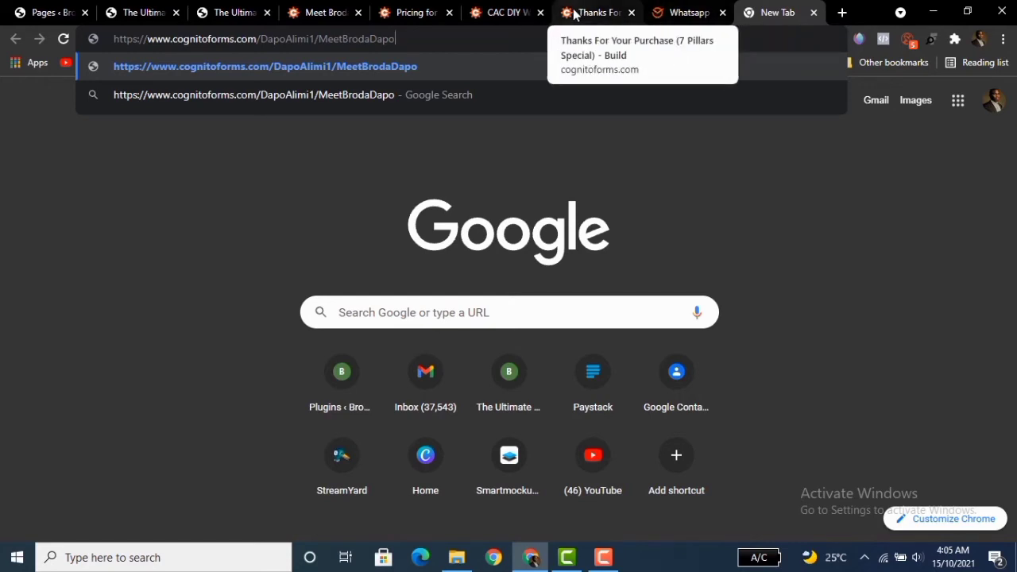
click(328, 11)
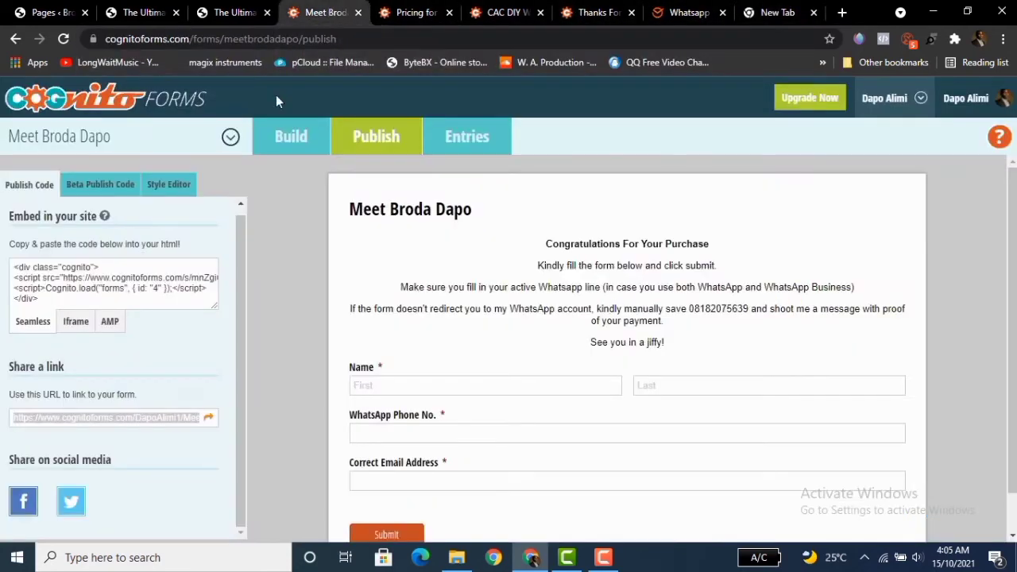
click(299, 139)
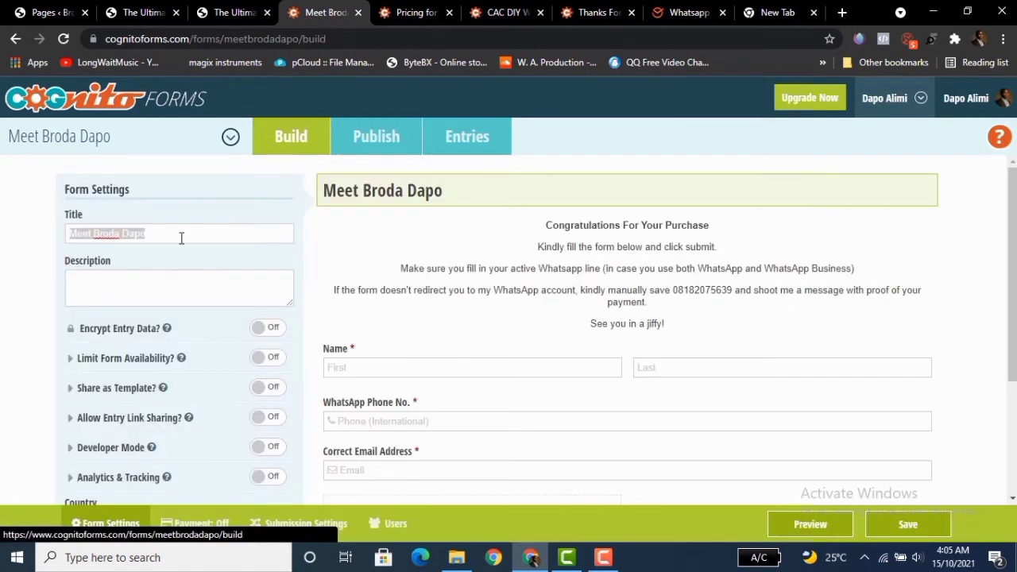
click(157, 238)
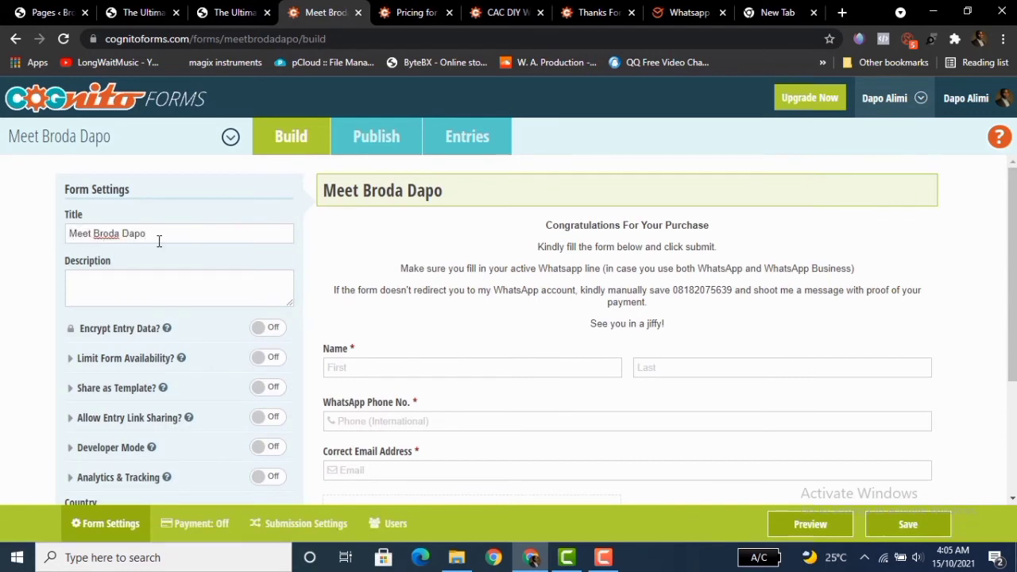
click(767, 15)
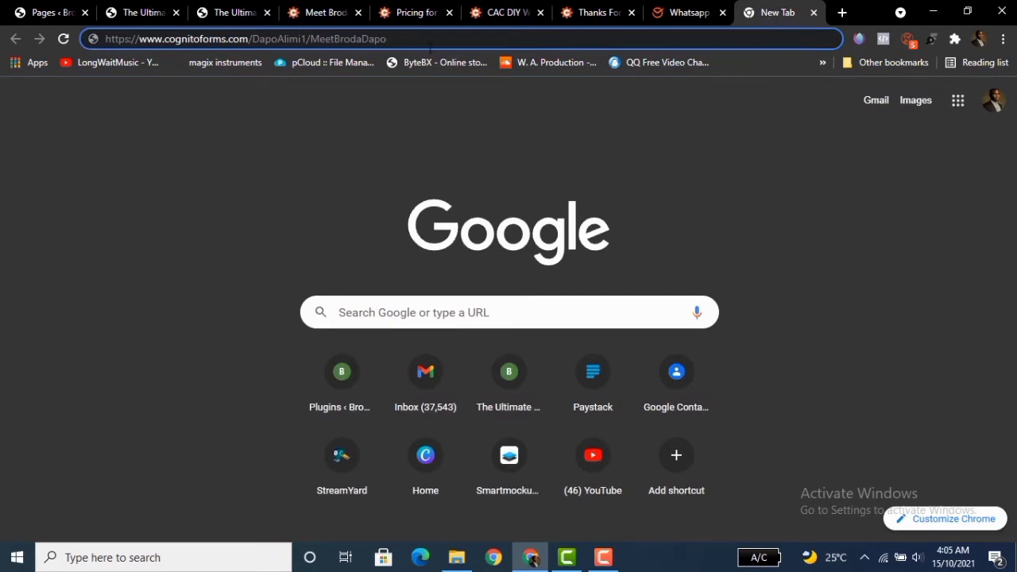
click(332, 16)
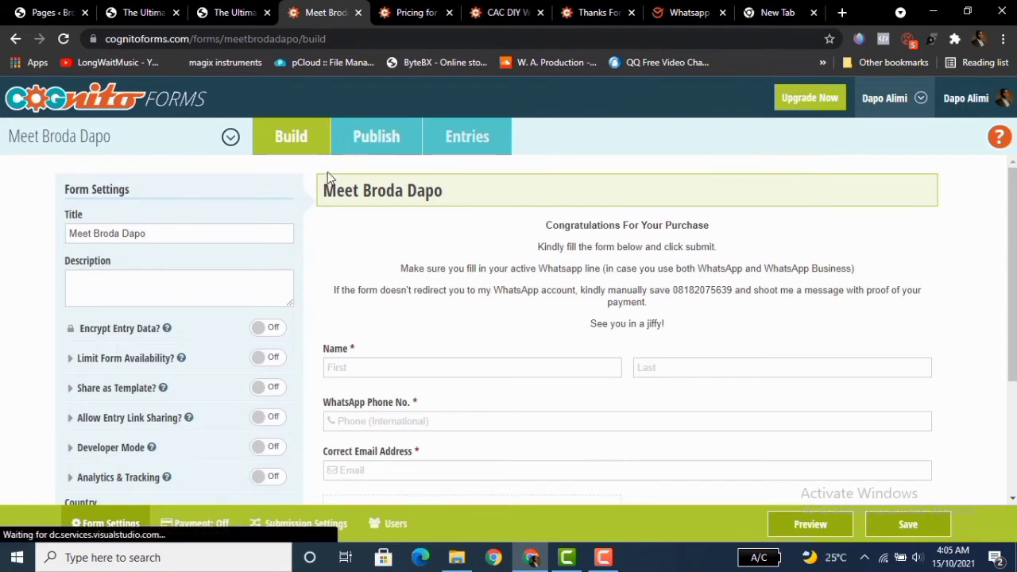
click(373, 139)
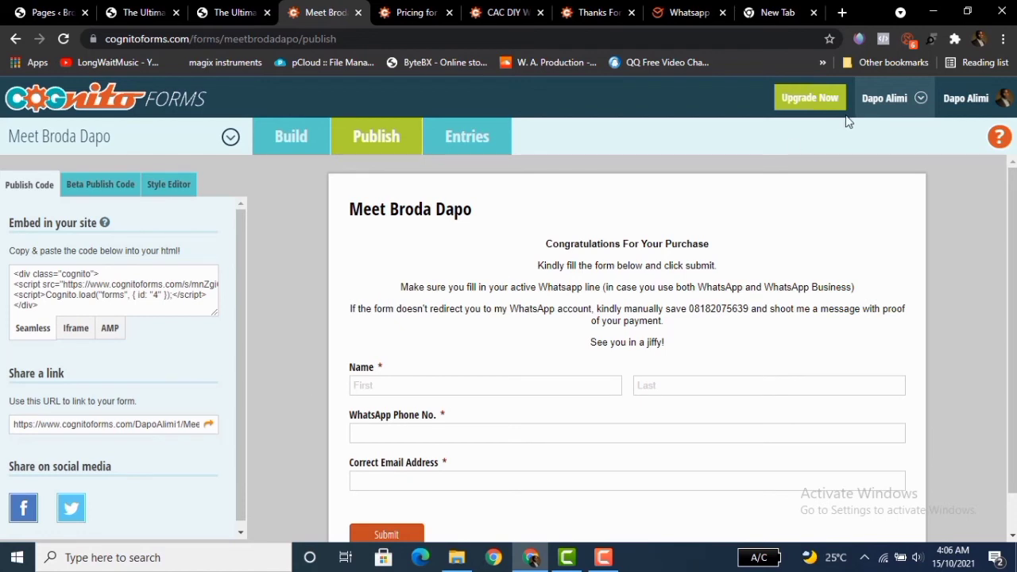
click(778, 10)
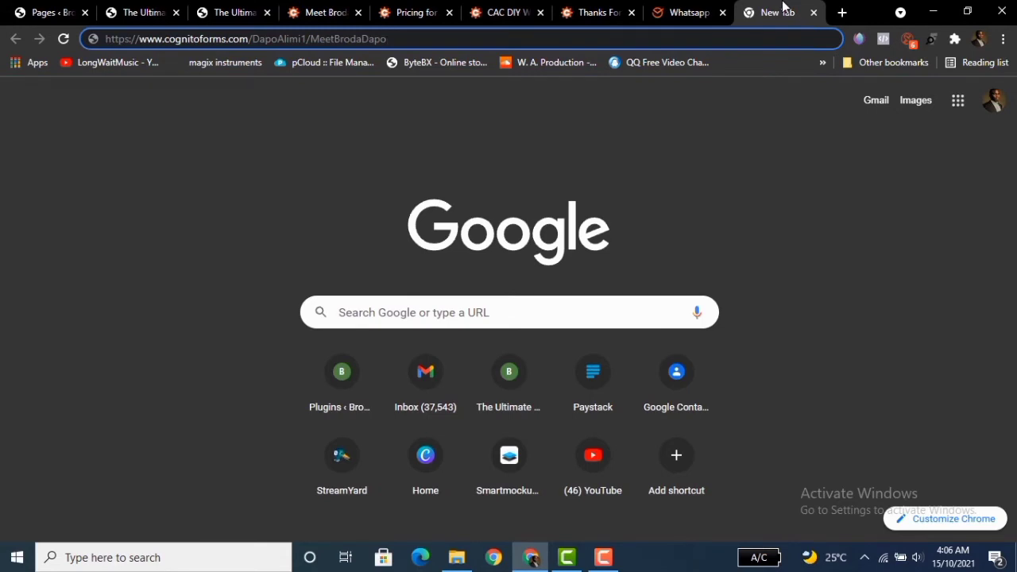
Open the public form link, autofill the name, phone and email fields, submit, and continue to the WhatsApp chat.
key(Return)
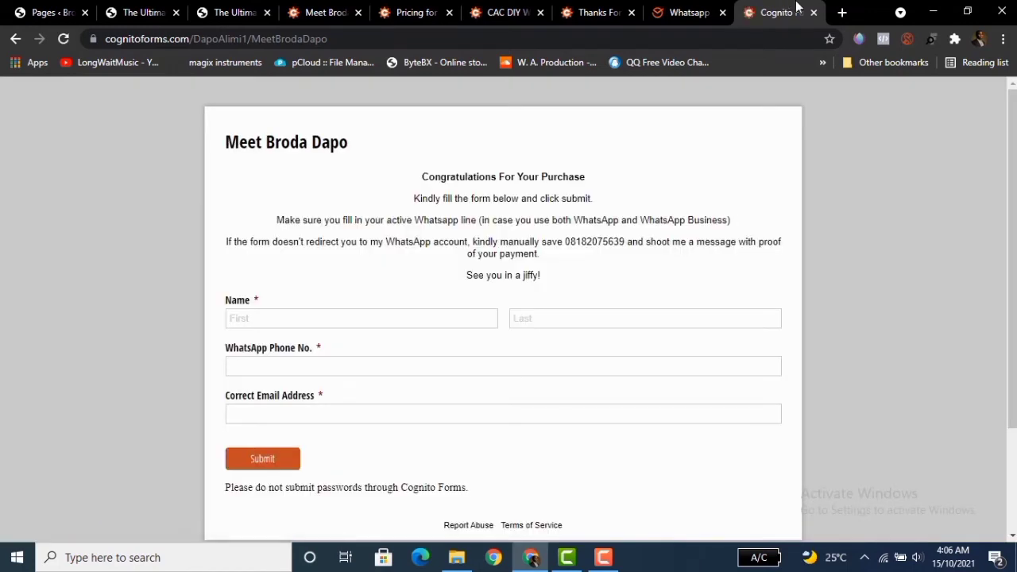
scroll(381, 318, down, 2)
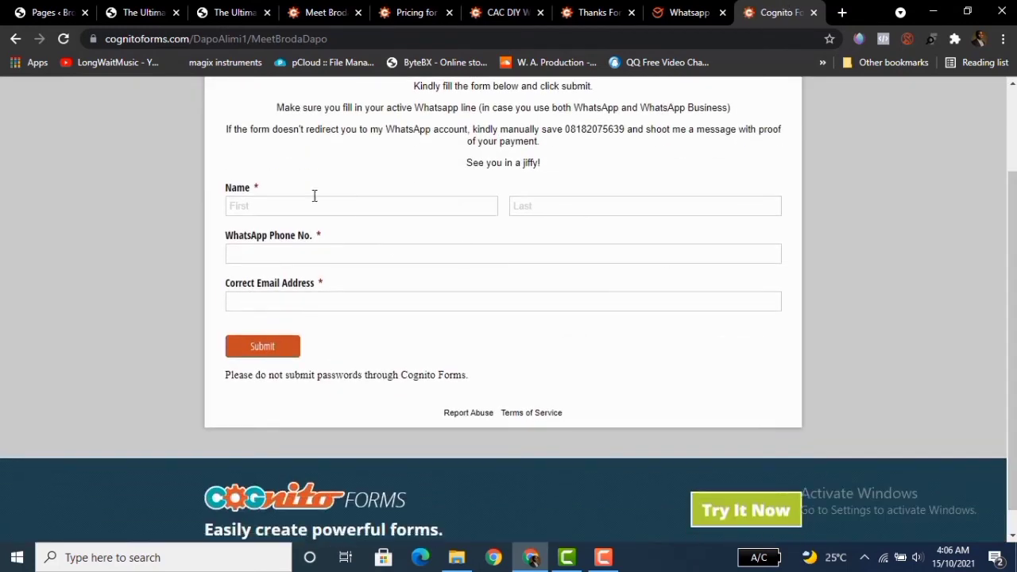
click(314, 207)
click(295, 244)
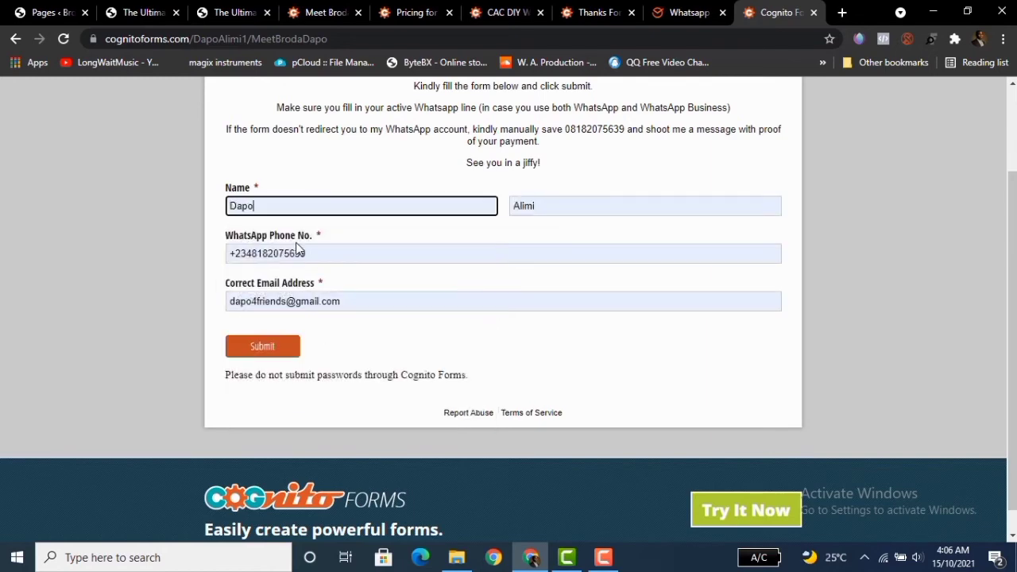
click(255, 354)
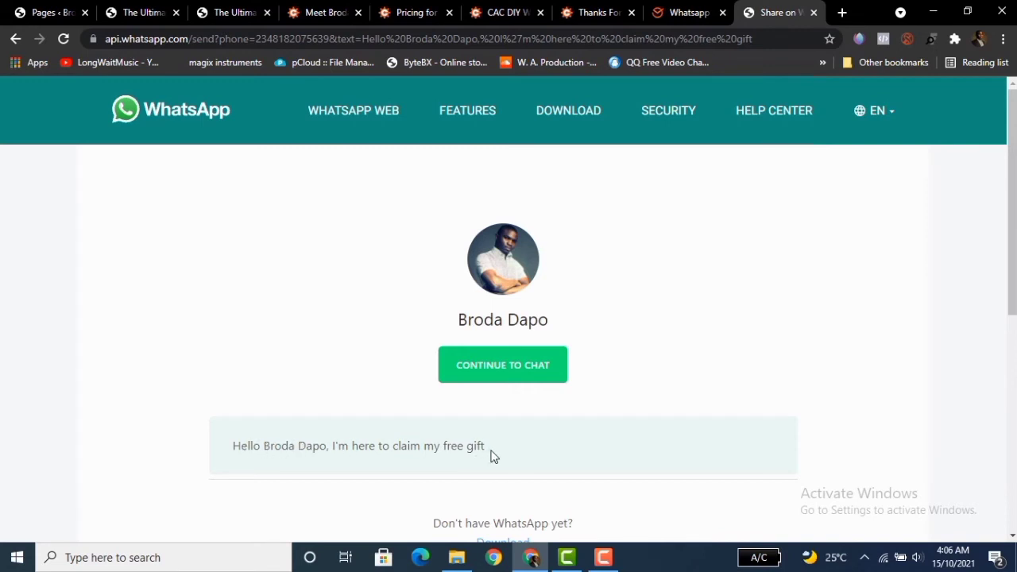
click(518, 373)
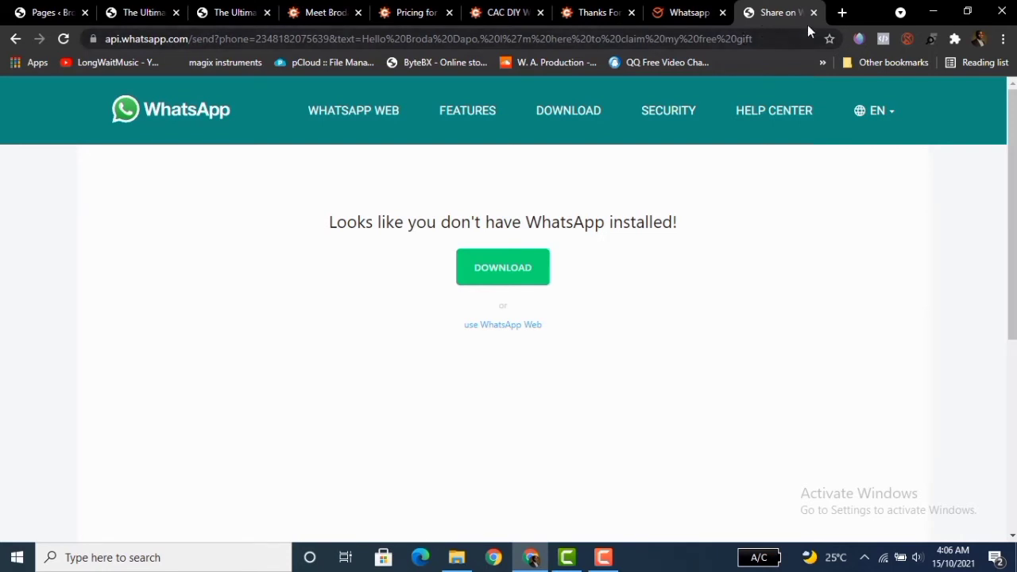
Open the form's entries and export them as a spreadsheet file.
click(323, 13)
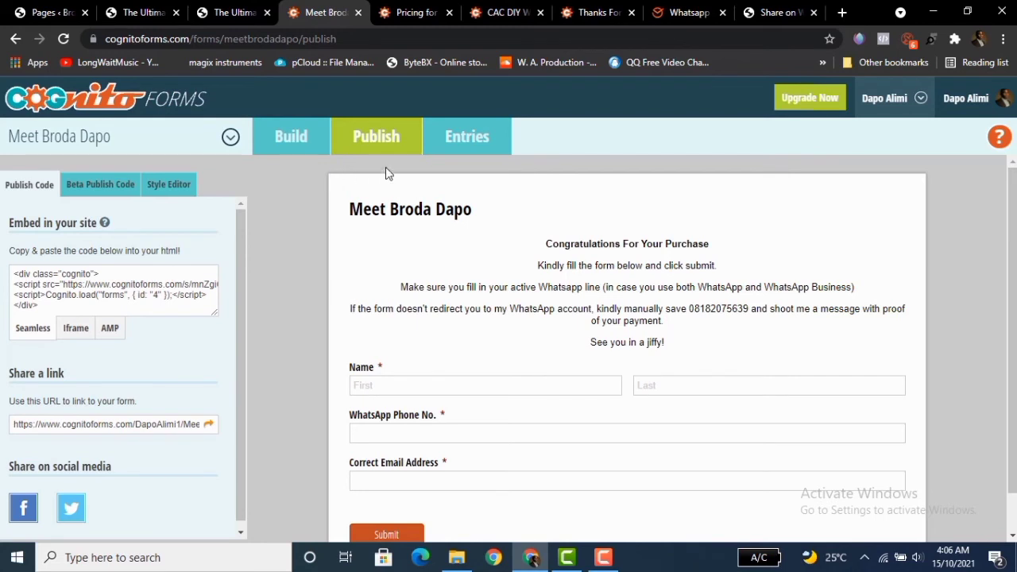
click(467, 141)
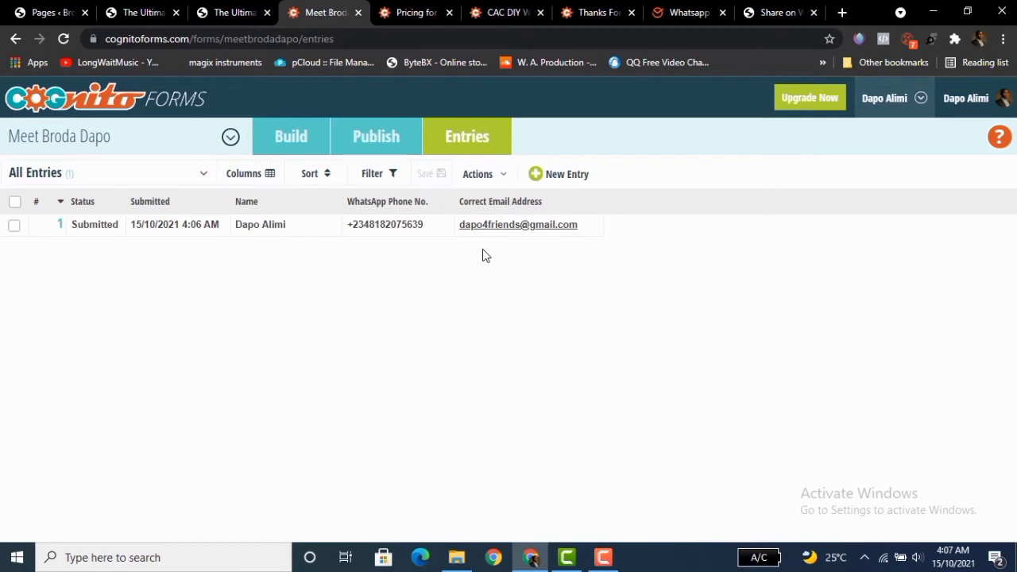
click(500, 176)
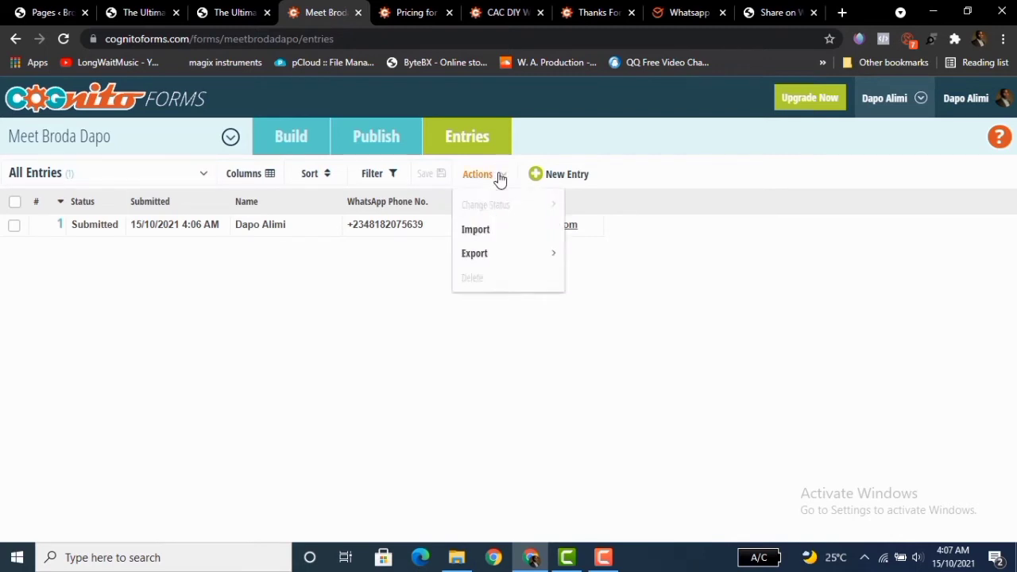
click(493, 259)
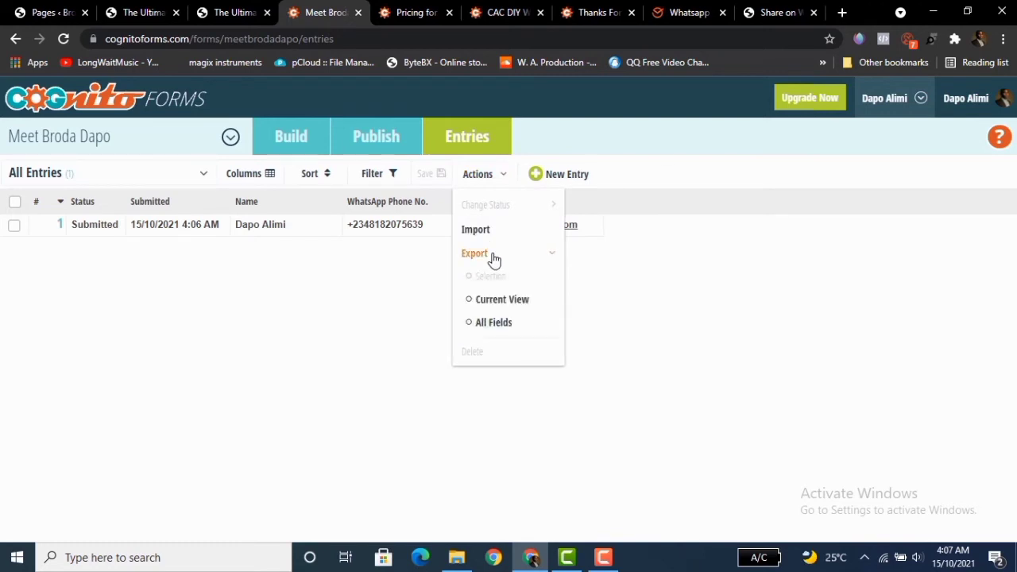
click(497, 301)
click(496, 330)
click(473, 327)
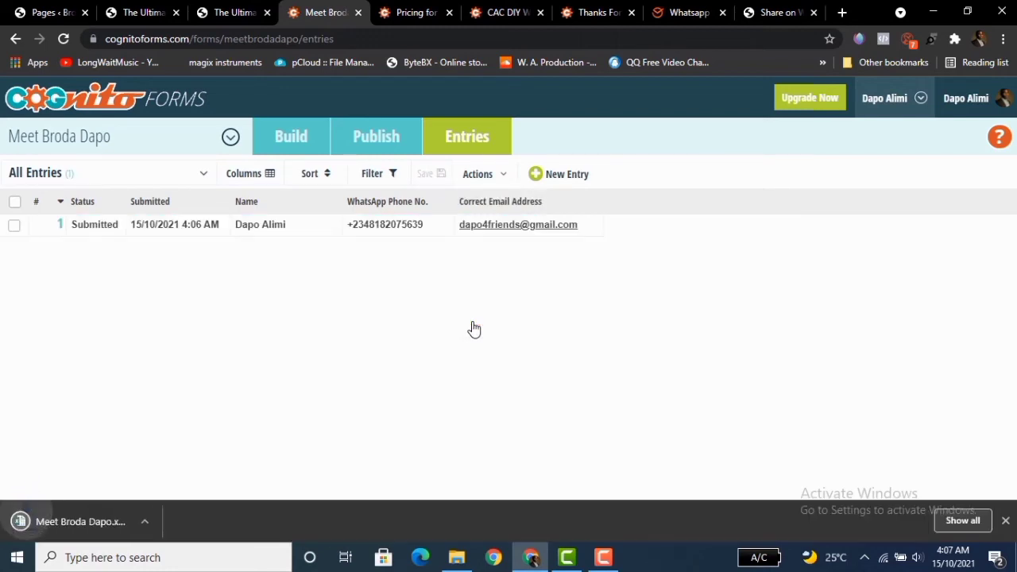
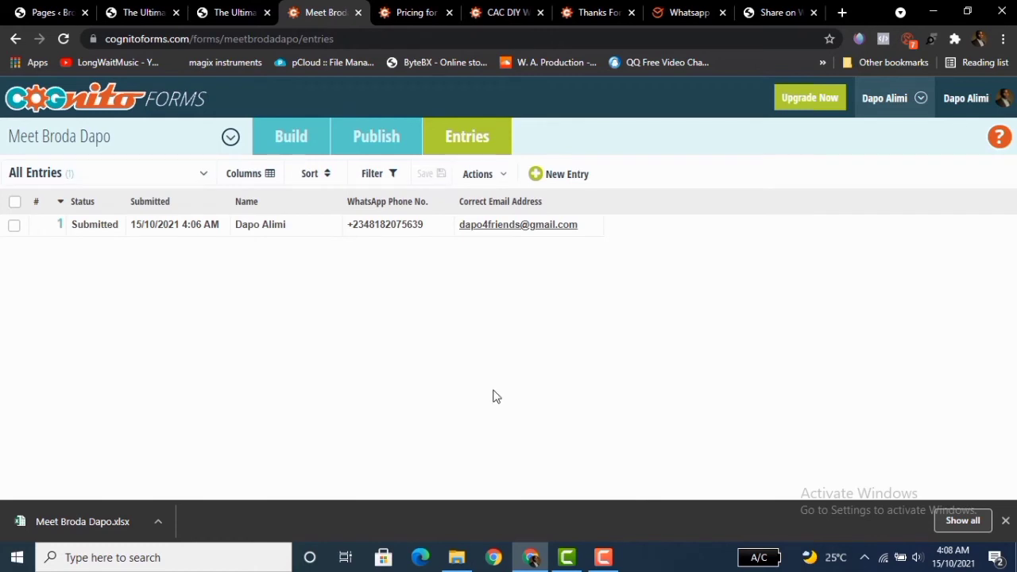
Dismiss the download bar and go back to the Meet Broda Dapo form's Build page.
click(1005, 521)
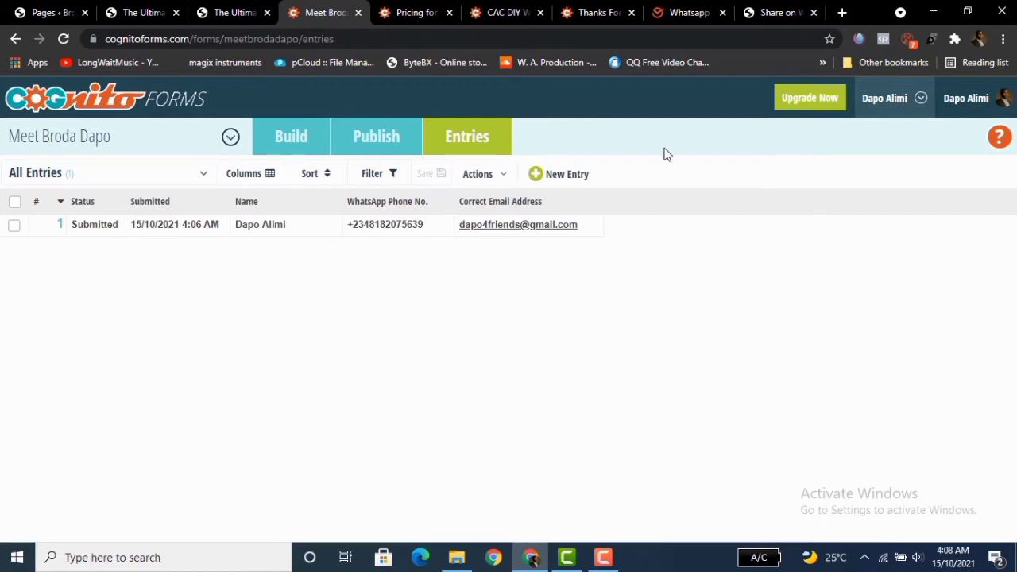
click(291, 139)
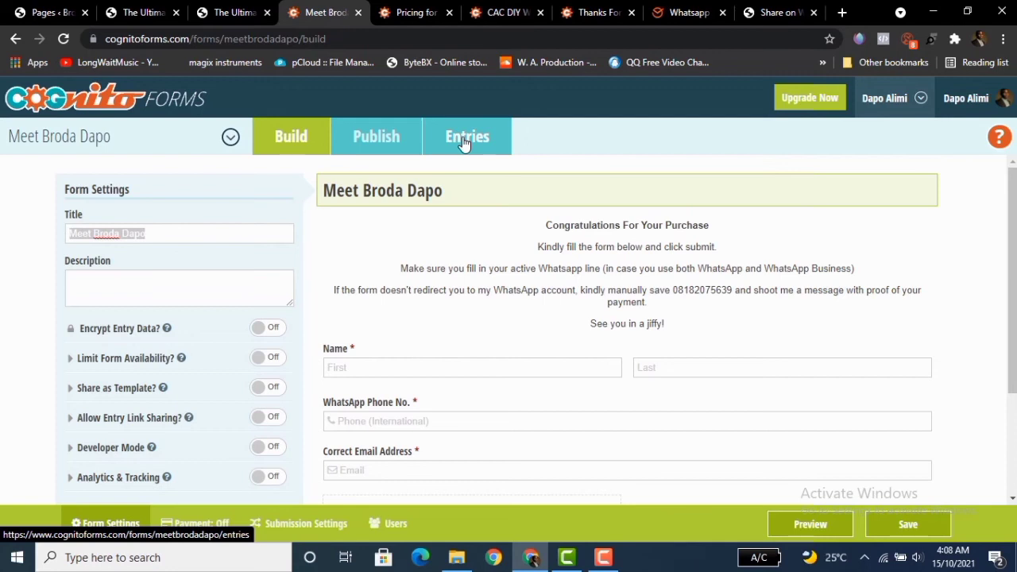
Open Google Forms in a new tab and open The Ultimate WhatsApp Awoof Offer! form in another tab.
click(842, 12)
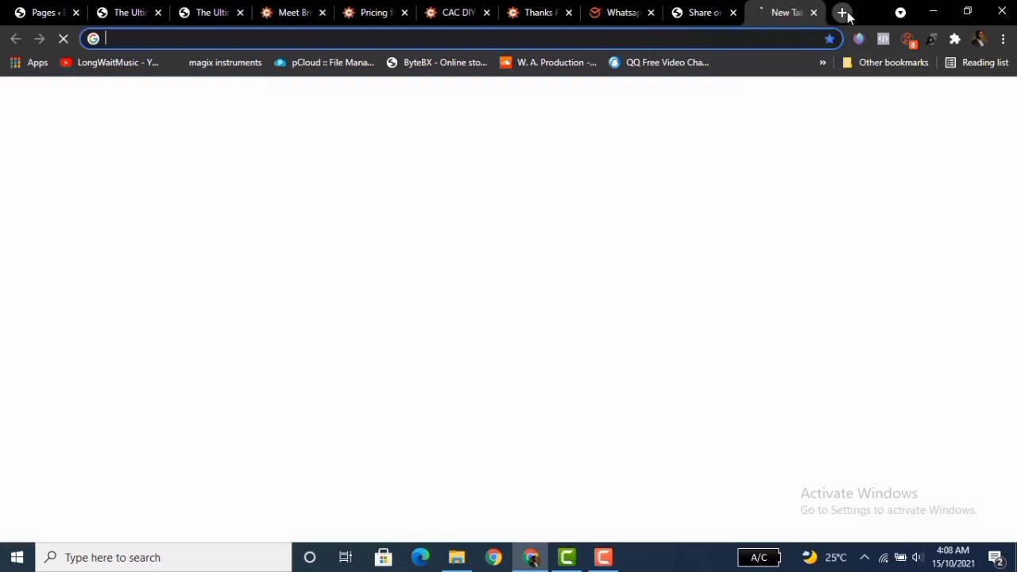
text(form)
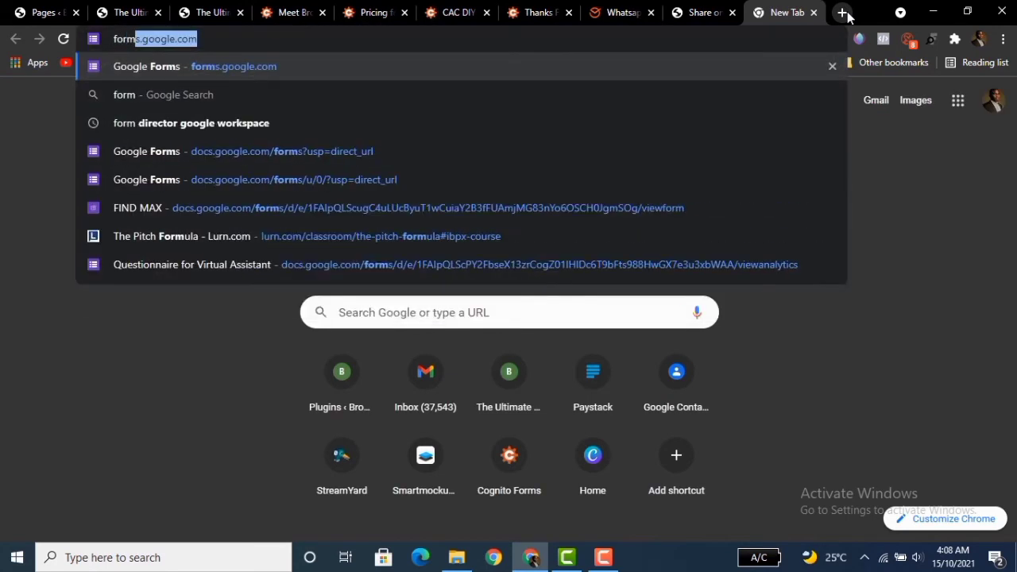
key(Return)
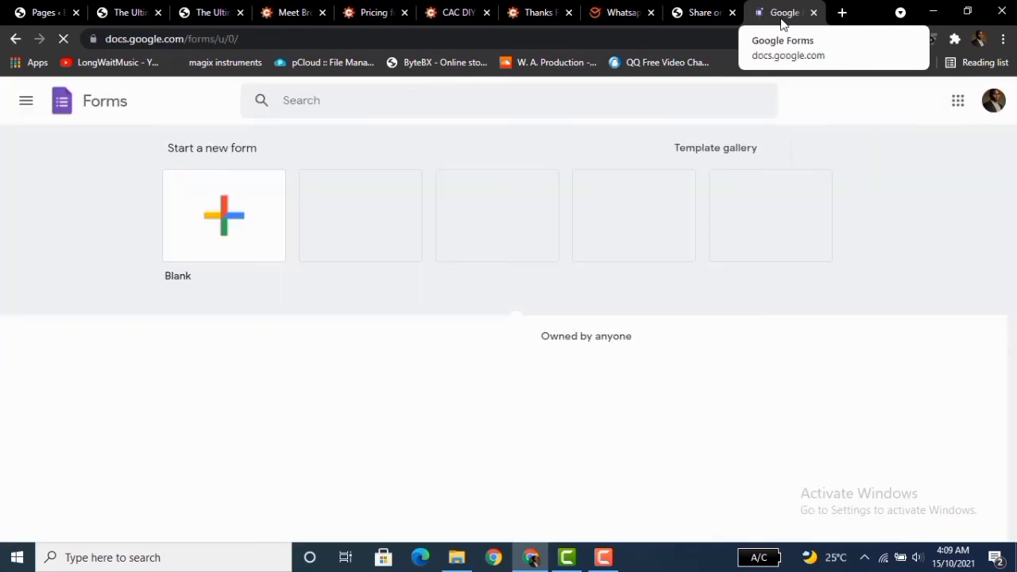
drag(1012, 190, 1011, 311)
click(288, 349)
click(298, 350)
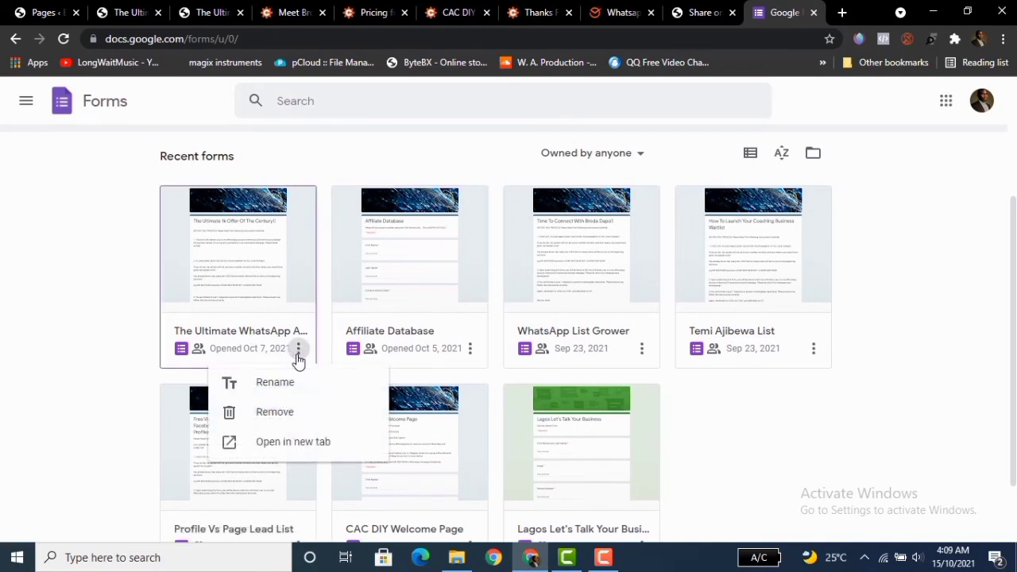
click(291, 442)
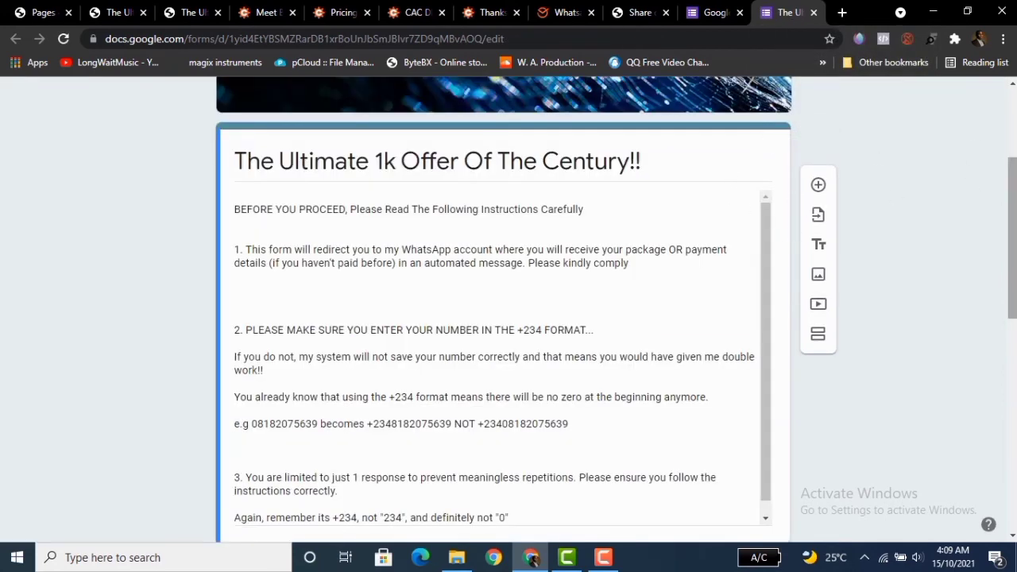
Close the Send form dialog and open the form's confirmation message under Presentation settings for editing.
drag(1012, 238, 1012, 162)
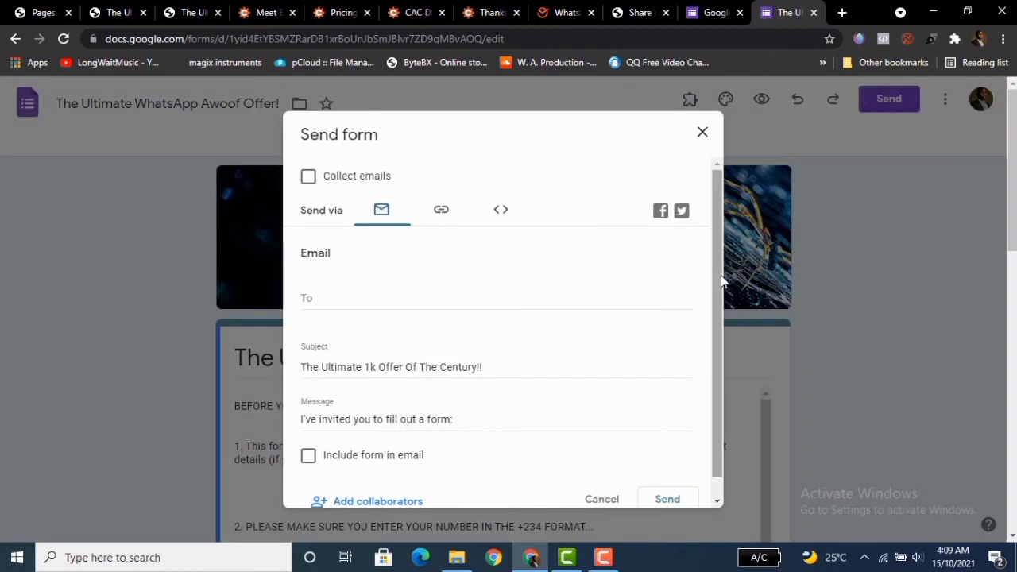
click(702, 135)
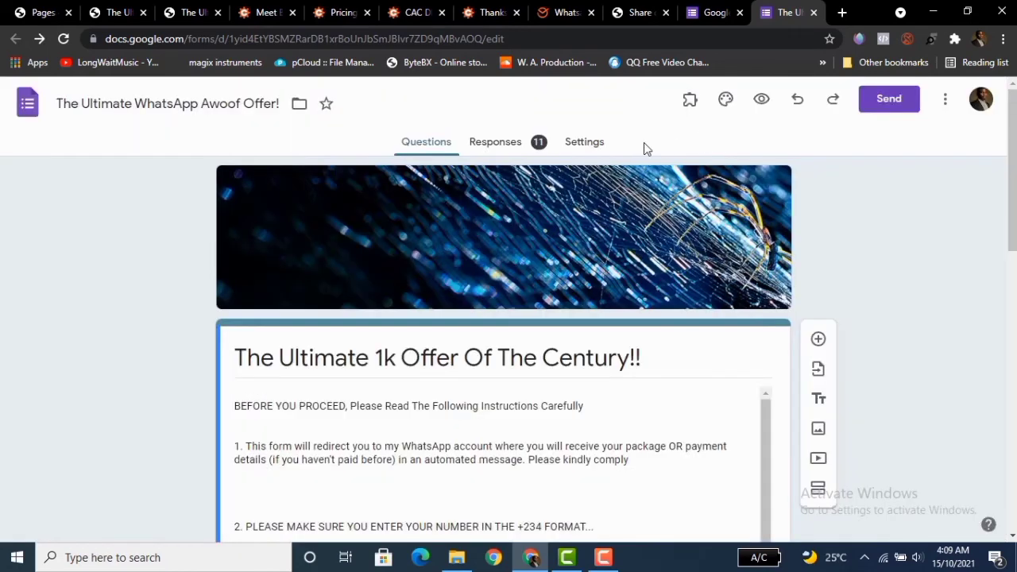
click(583, 144)
scroll(914, 339, down, 3)
click(745, 215)
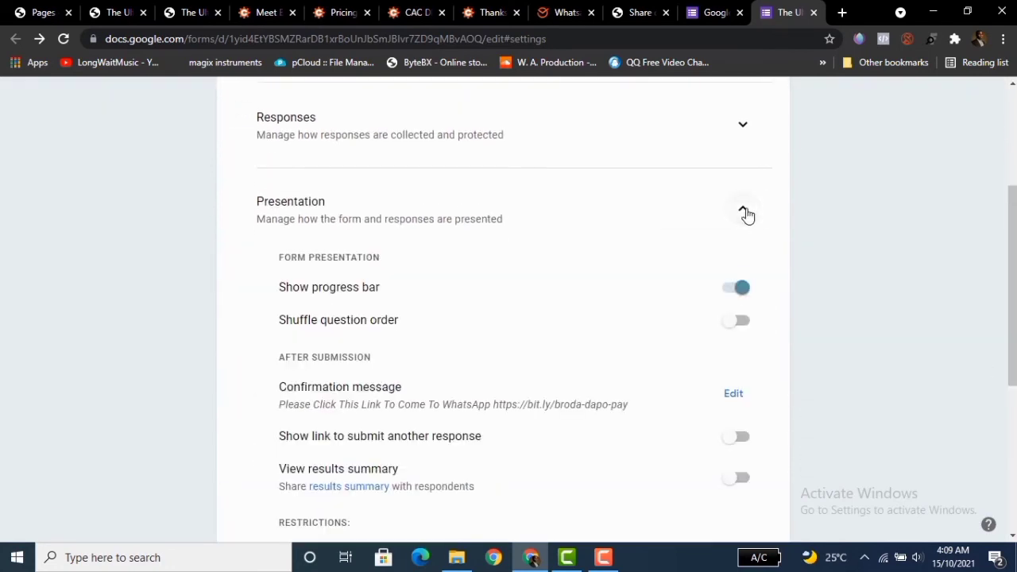
scroll(956, 327, down, 1)
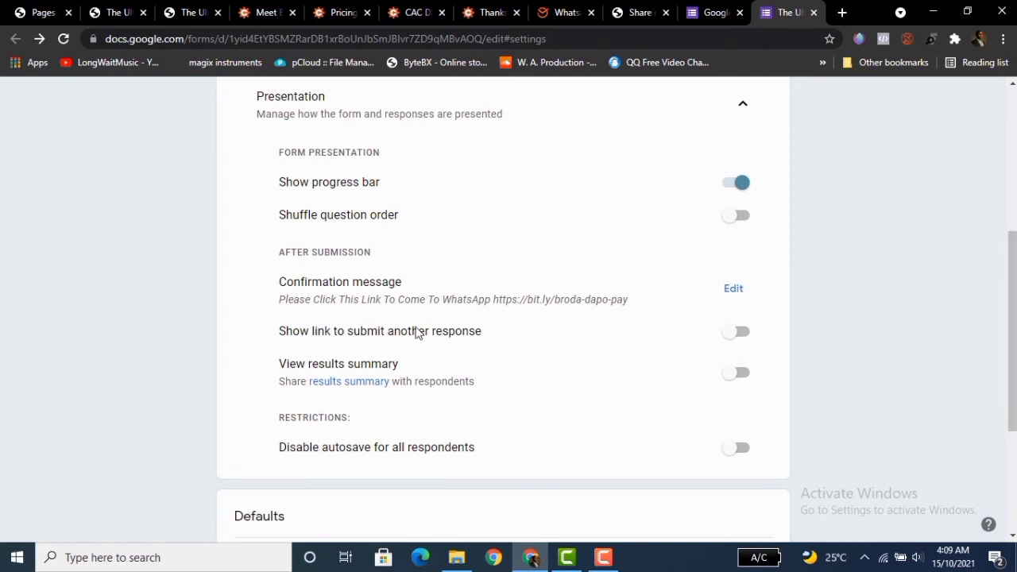
click(736, 292)
click(543, 293)
key(End)
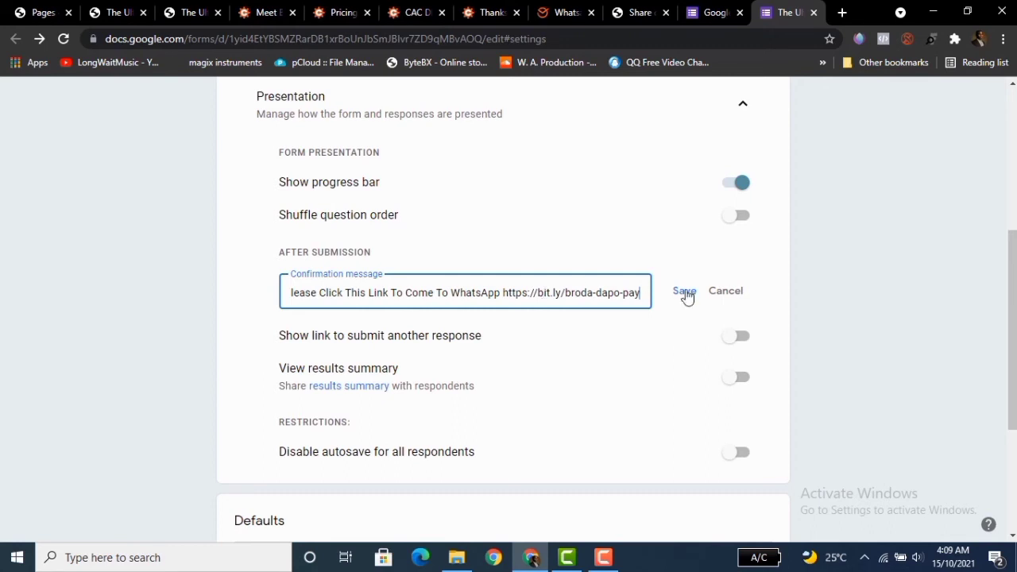
Review the form's questions and open its responses summary.
drag(1015, 275, 1015, 125)
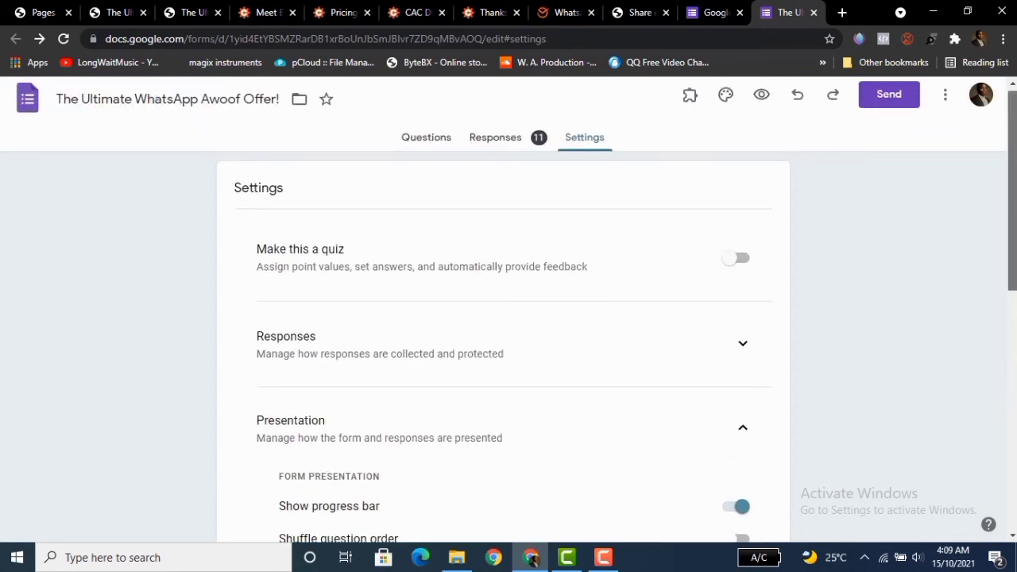
click(421, 146)
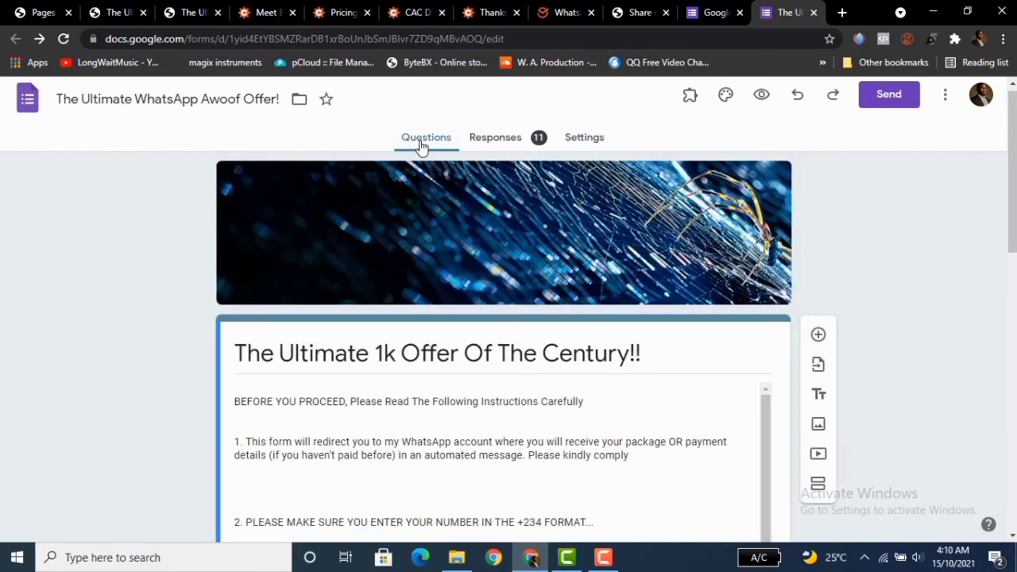
drag(1014, 159, 1014, 276)
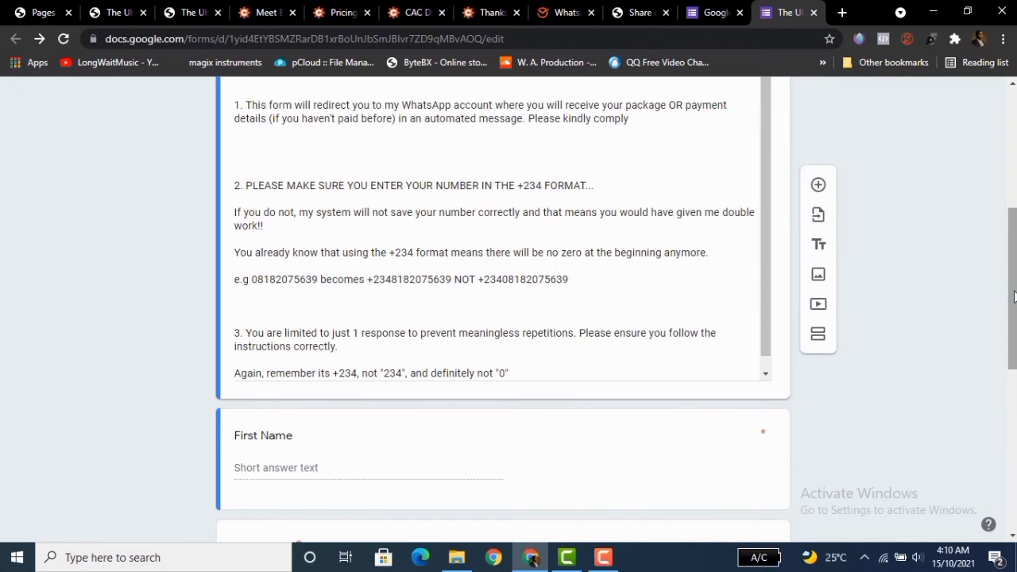
drag(1013, 294, 1013, 176)
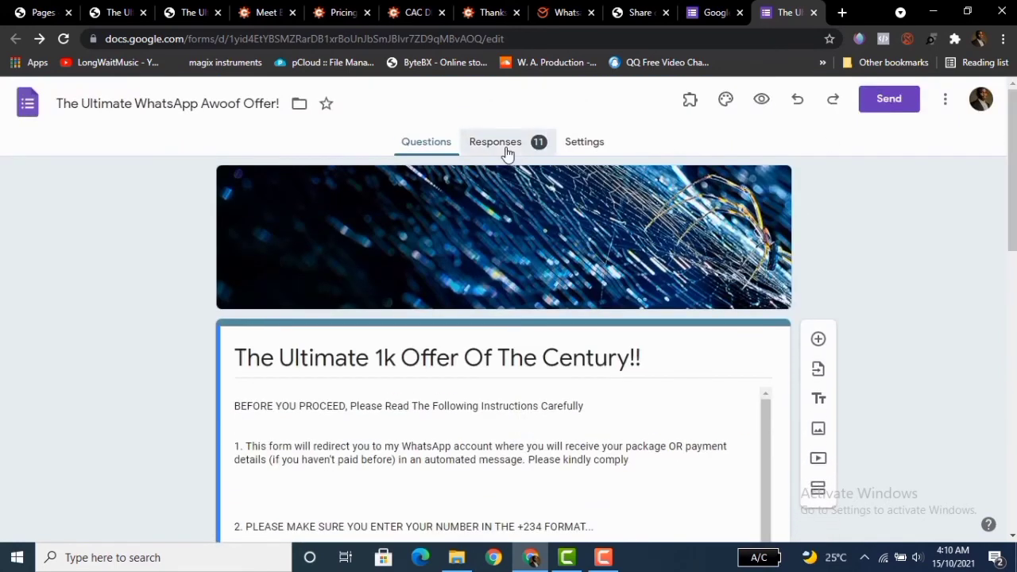
click(504, 149)
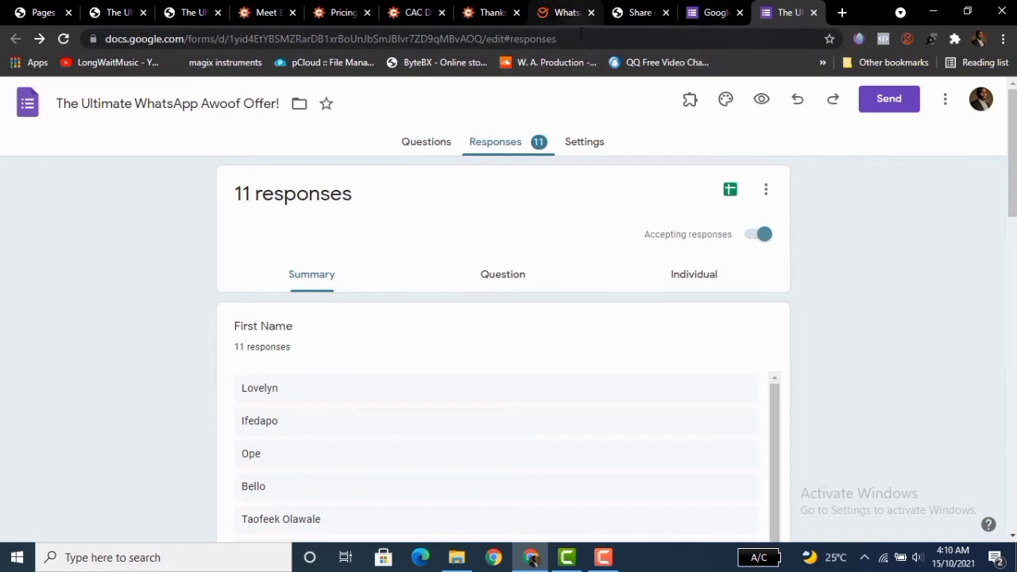
Open Google Sheets in a new tab and open the WhatsApp Mega List spreadsheet.
click(843, 18)
click(627, 38)
text(she)
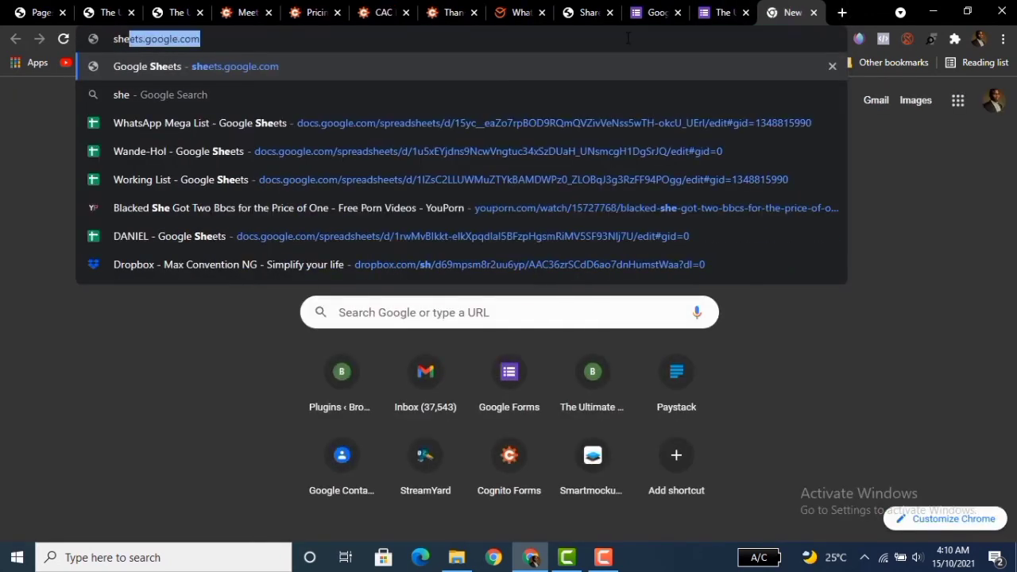
text(et)
key(Return)
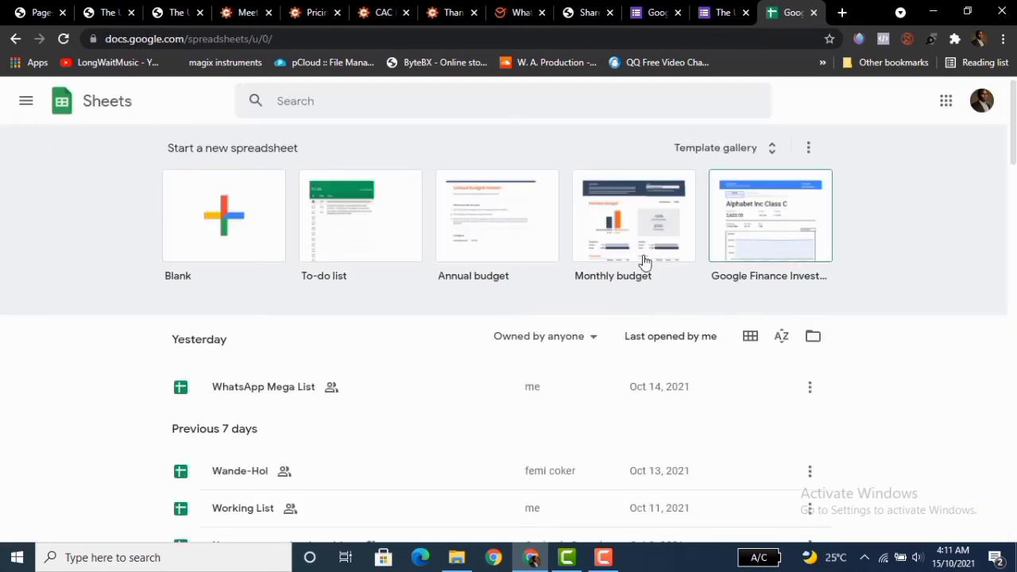
click(268, 389)
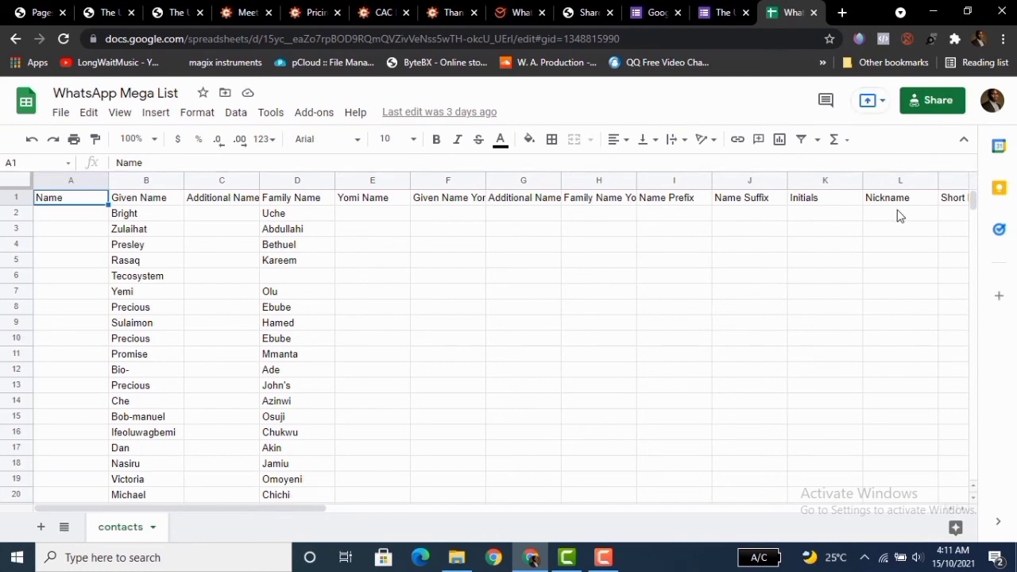
Delete the repeated header row 122 holding E-mail 1 - Value and Phone 1 - Value in the contacts sheet.
mouse_move(972, 205)
mouse_down()
mouse_move(951, 438)
mouse_move(944, 275)
mouse_move(956, 214)
mouse_up()
drag(291, 509, 881, 520)
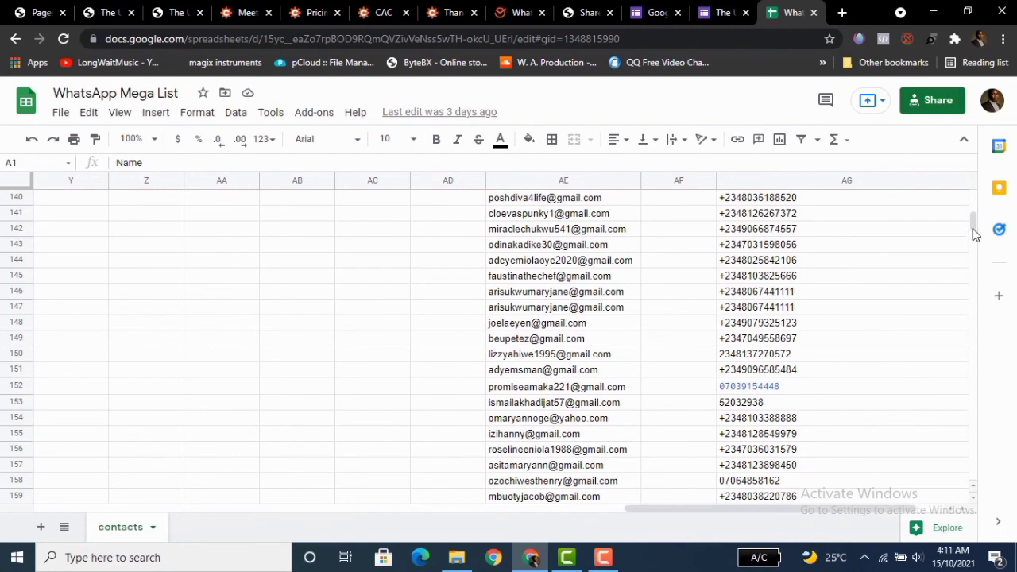
drag(973, 222, 973, 216)
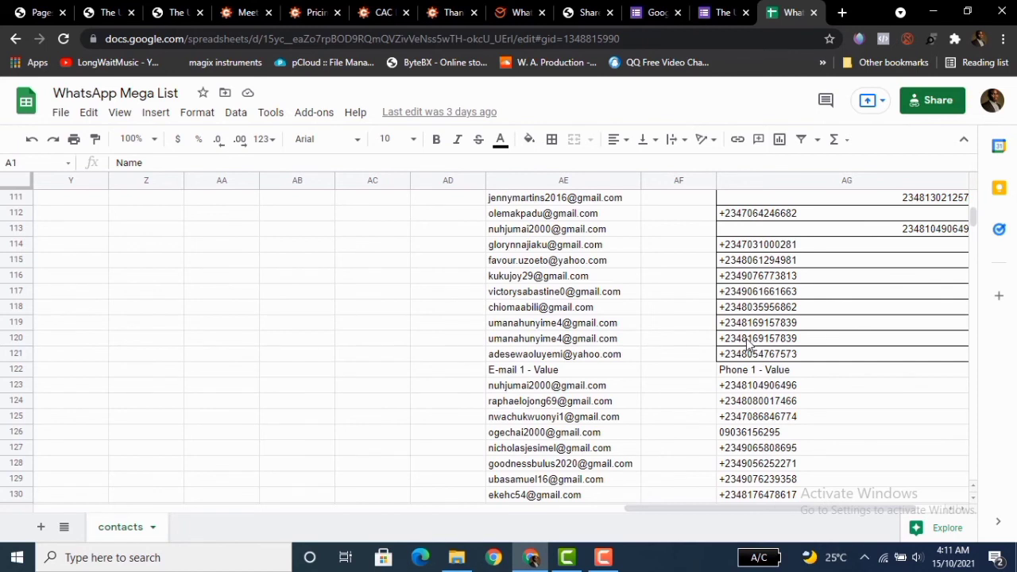
drag(689, 516, 656, 532)
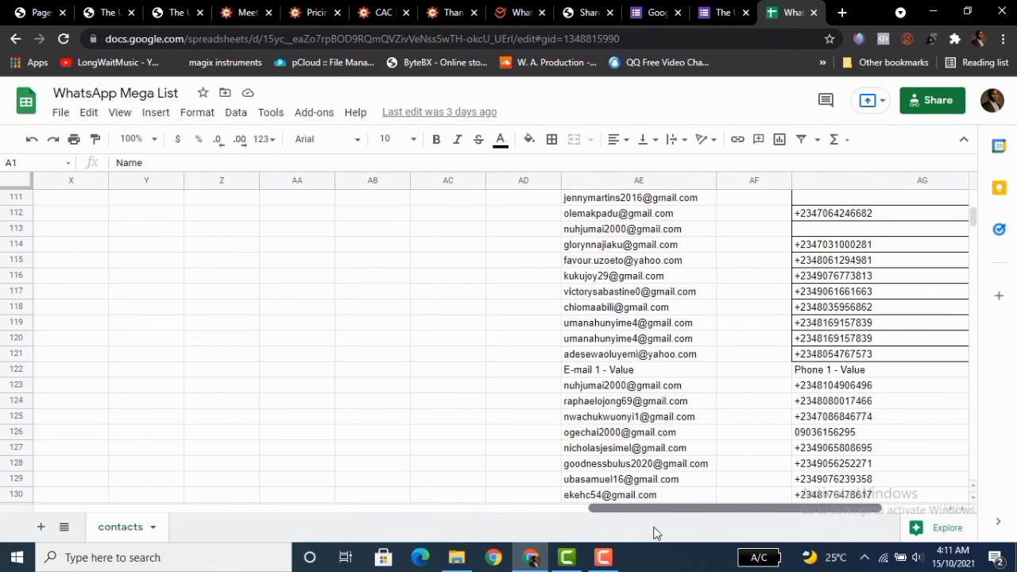
click(17, 369)
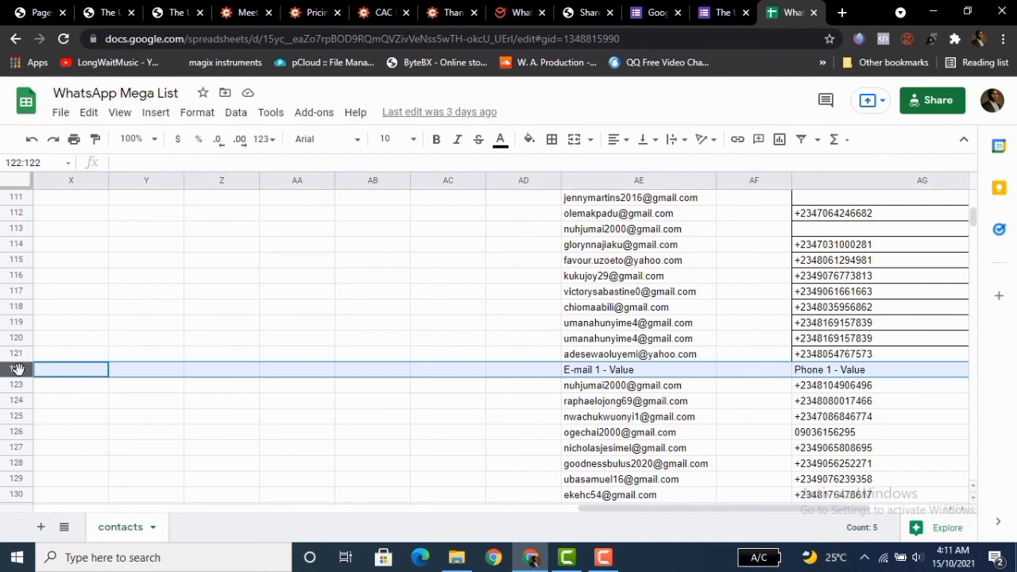
right_click(18, 368)
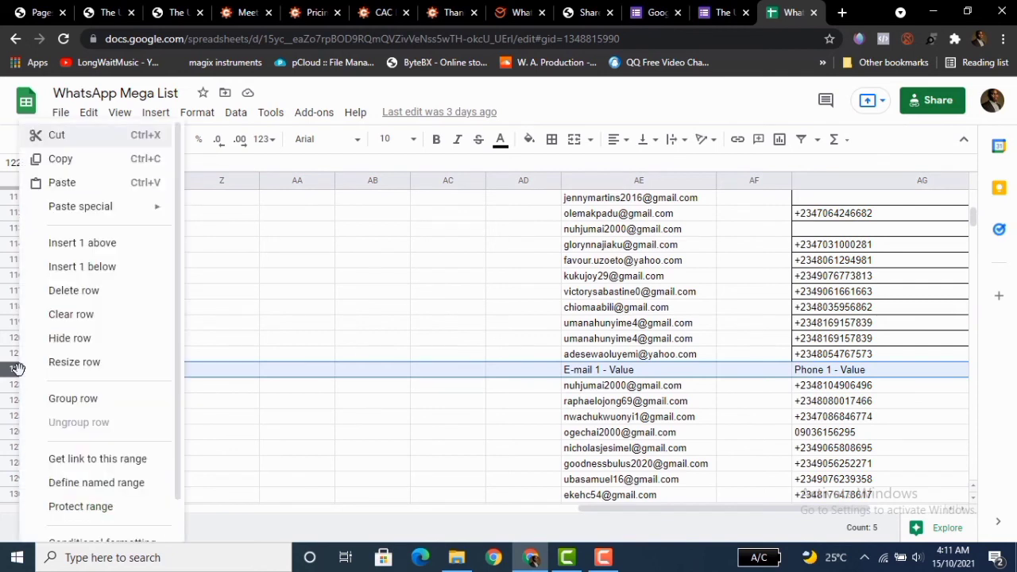
click(68, 291)
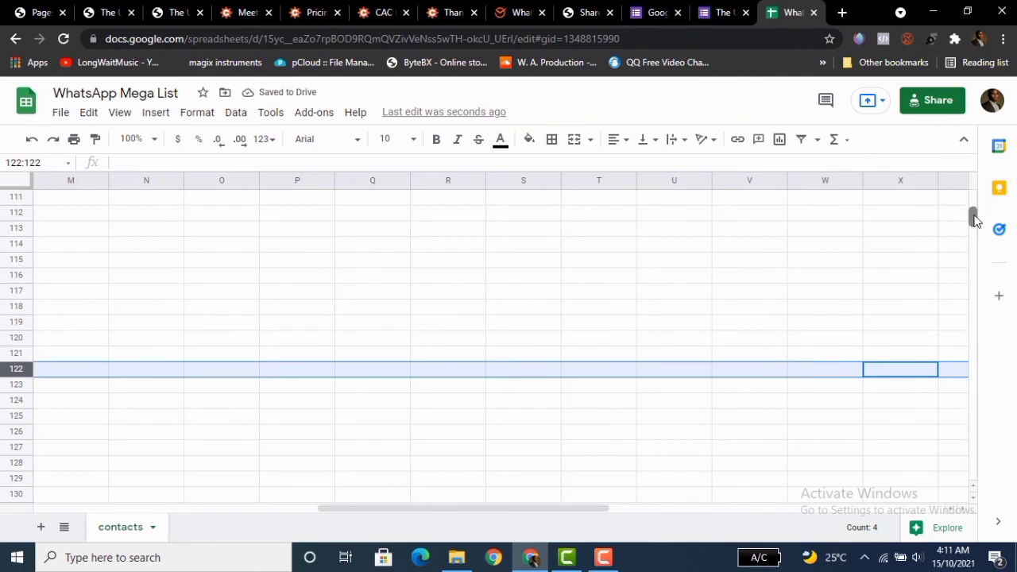
Return to the Google Form and review its name, email and WhatsApp number questions.
scroll(974, 219, down, 3)
drag(513, 509, 794, 520)
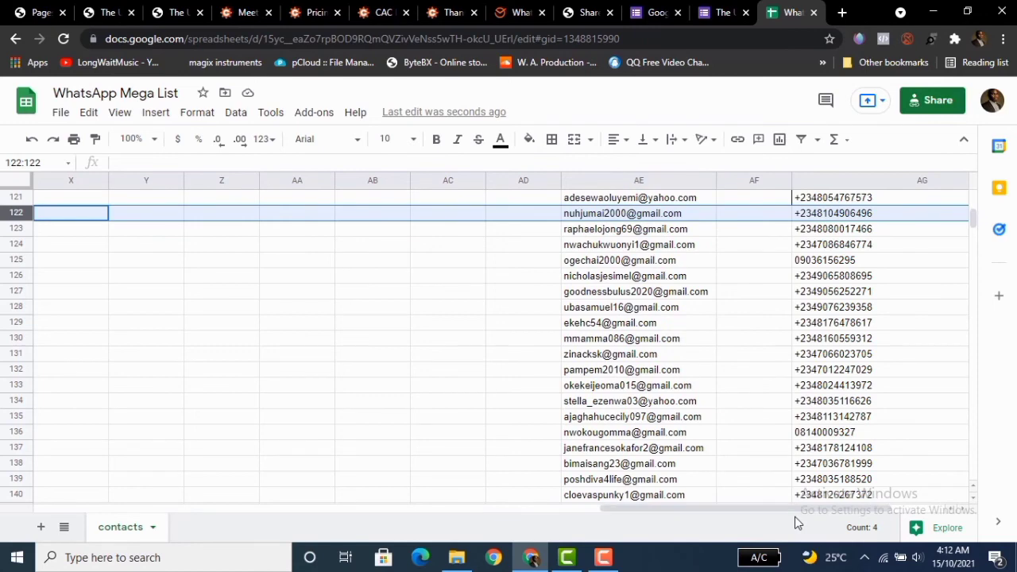
click(721, 13)
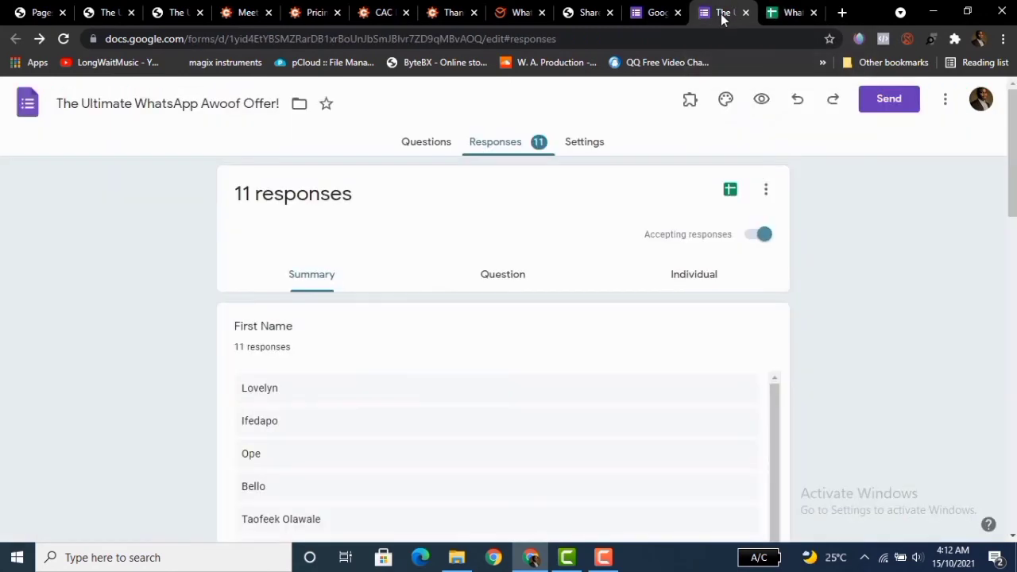
click(648, 16)
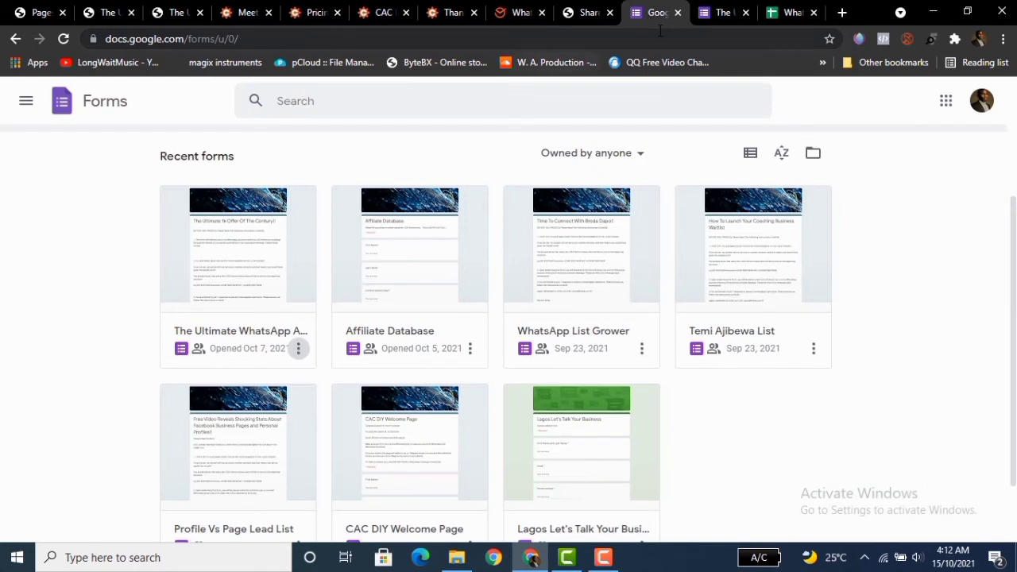
click(719, 15)
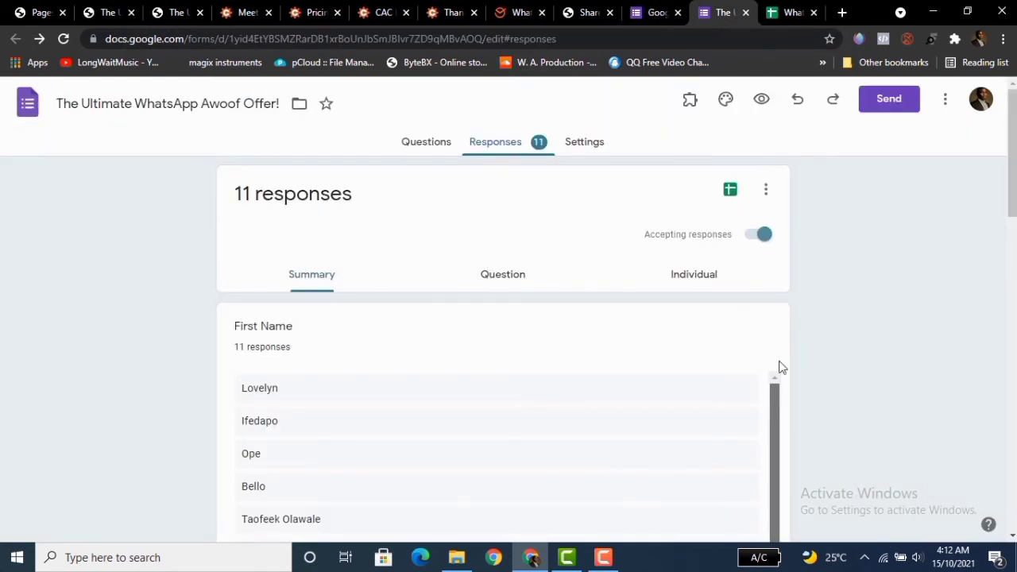
click(407, 150)
scroll(1012, 198, down, 3)
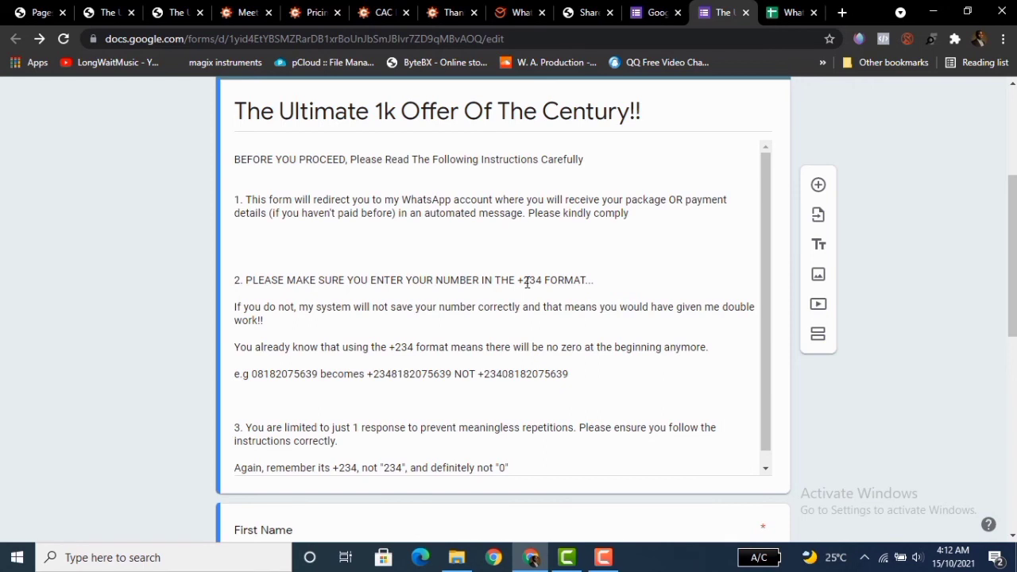
drag(1014, 226, 1015, 254)
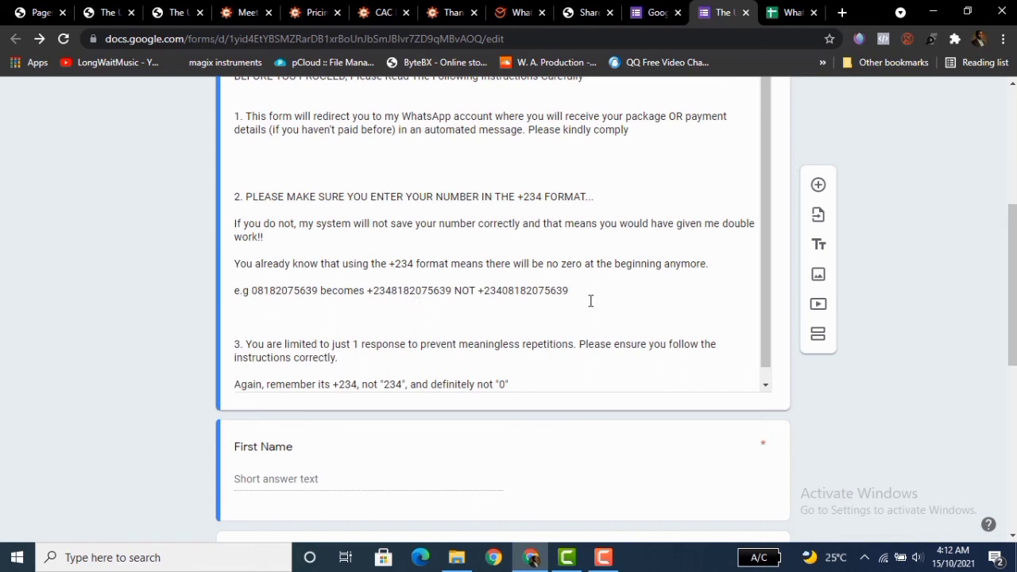
drag(1012, 256, 1011, 417)
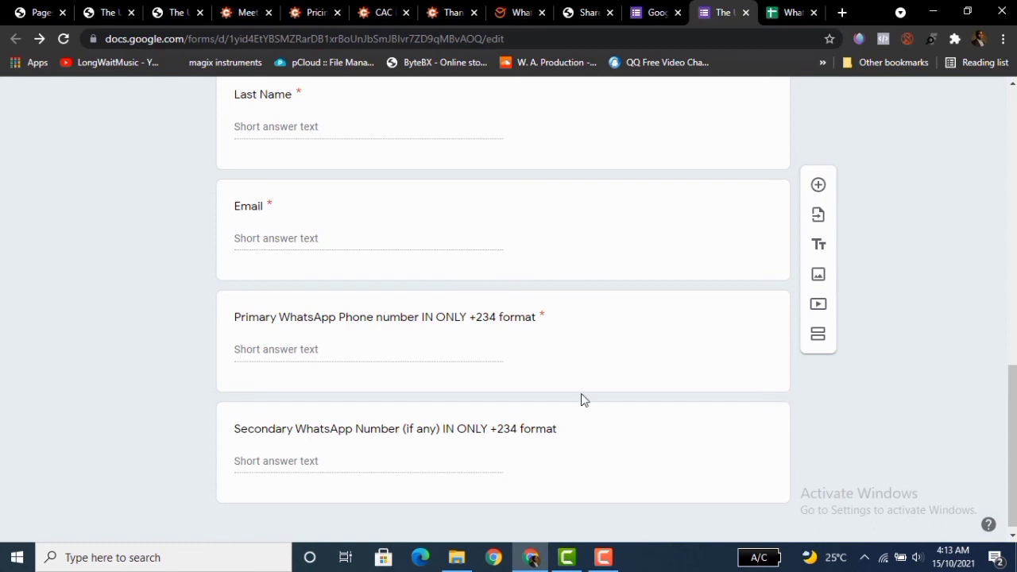
drag(1012, 389, 1011, 394)
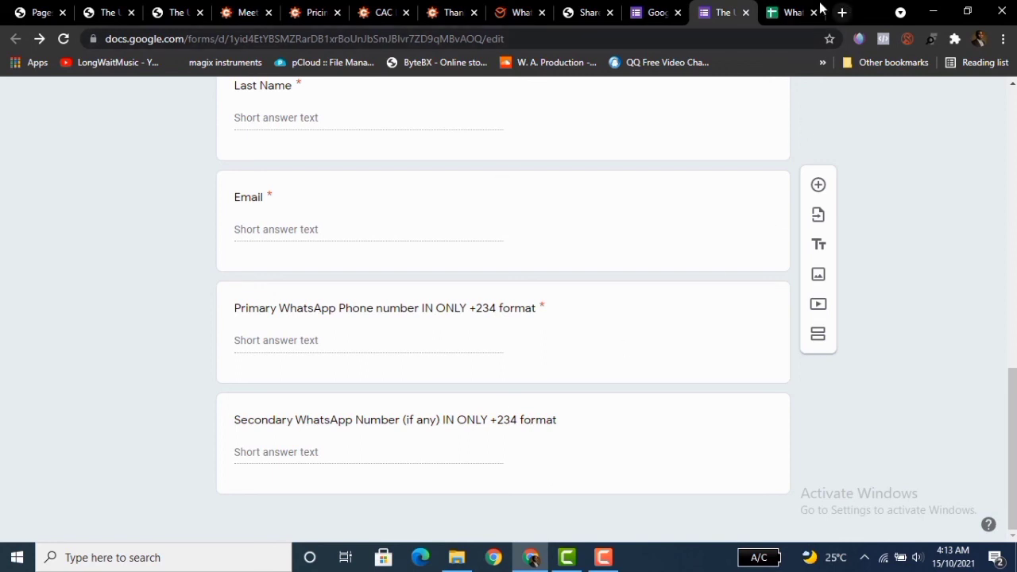
Switch back to the Cognito Forms builder for Meet Broda Dapo.
click(776, 12)
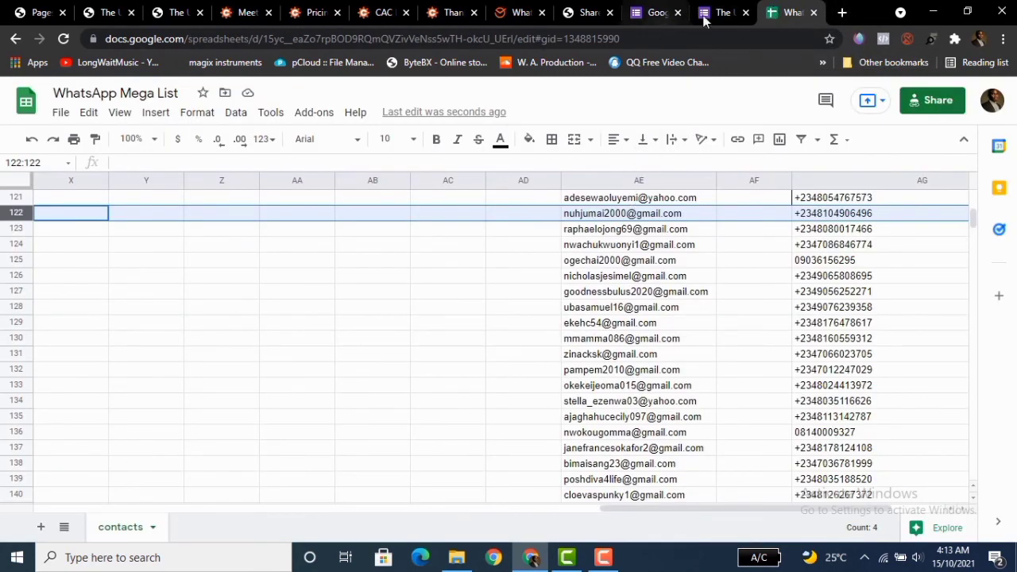
click(244, 14)
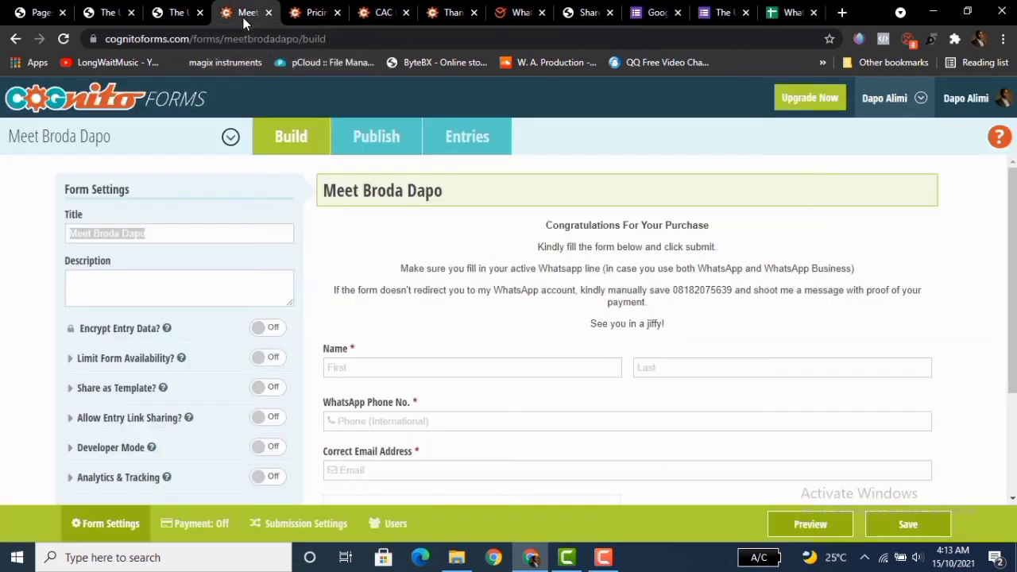